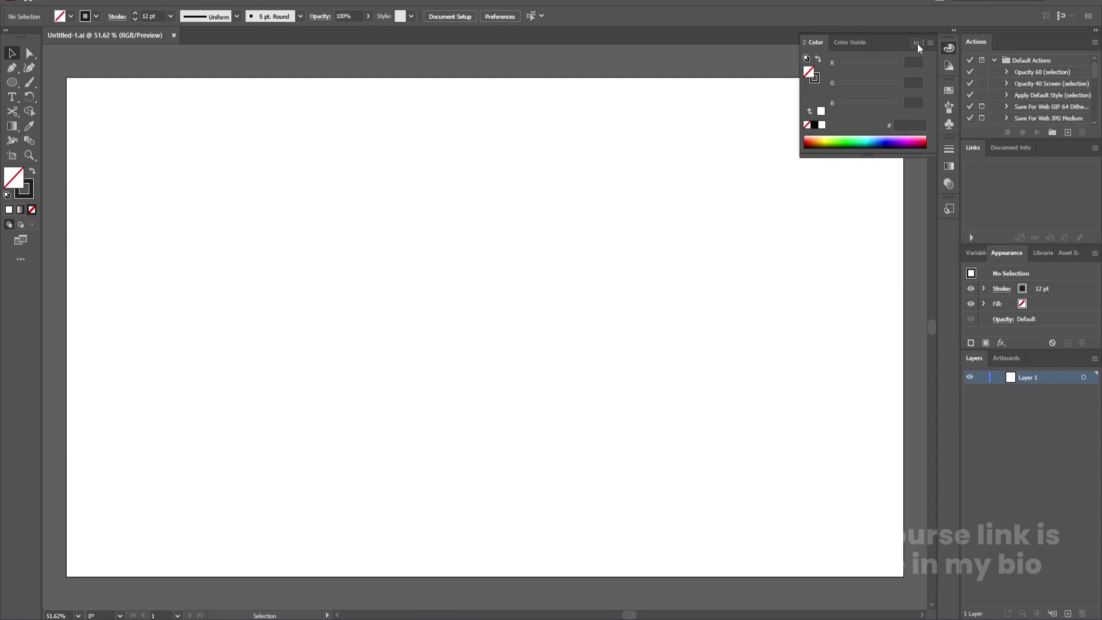
Draw an angular S-shaped open path of five straight segments with the Pen tool, about 508 px wide and 583 px high.
click(917, 43)
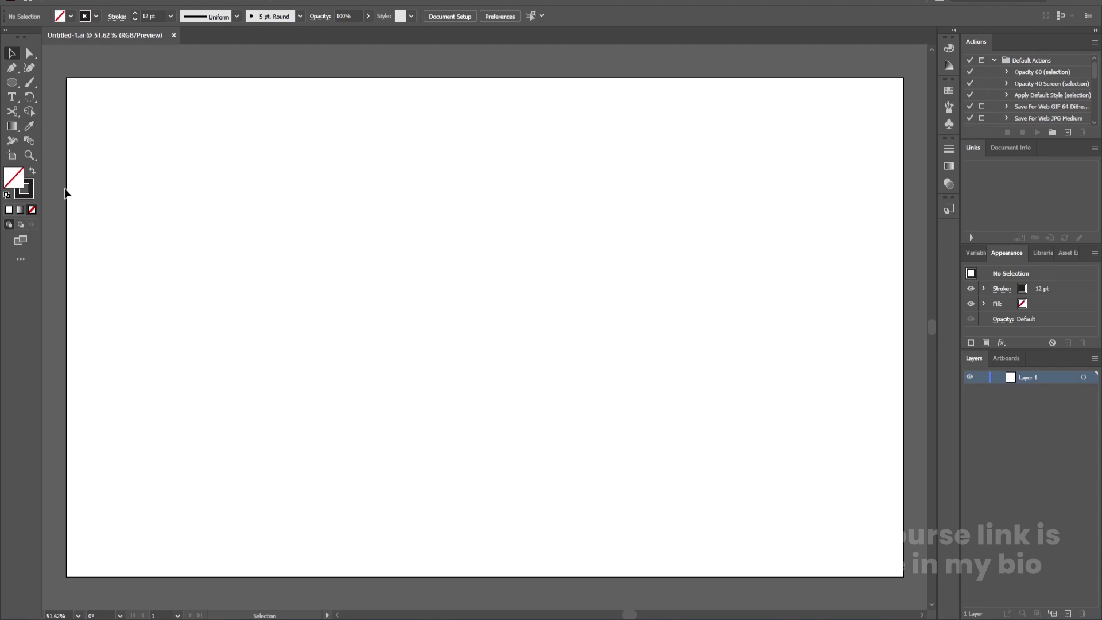
key(p)
click(587, 184)
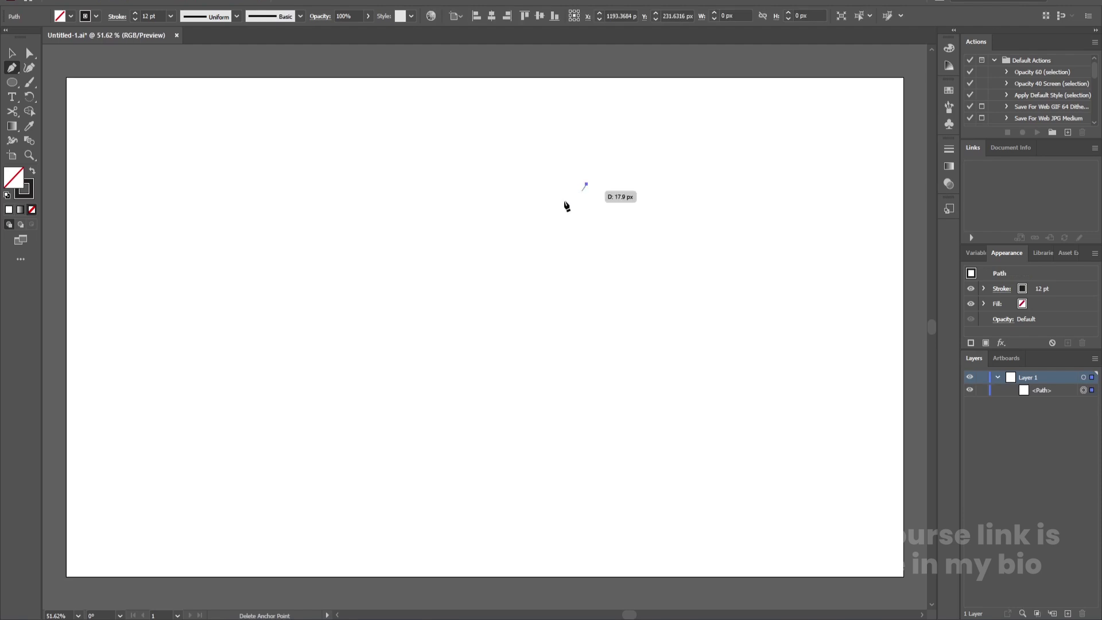
click(365, 185)
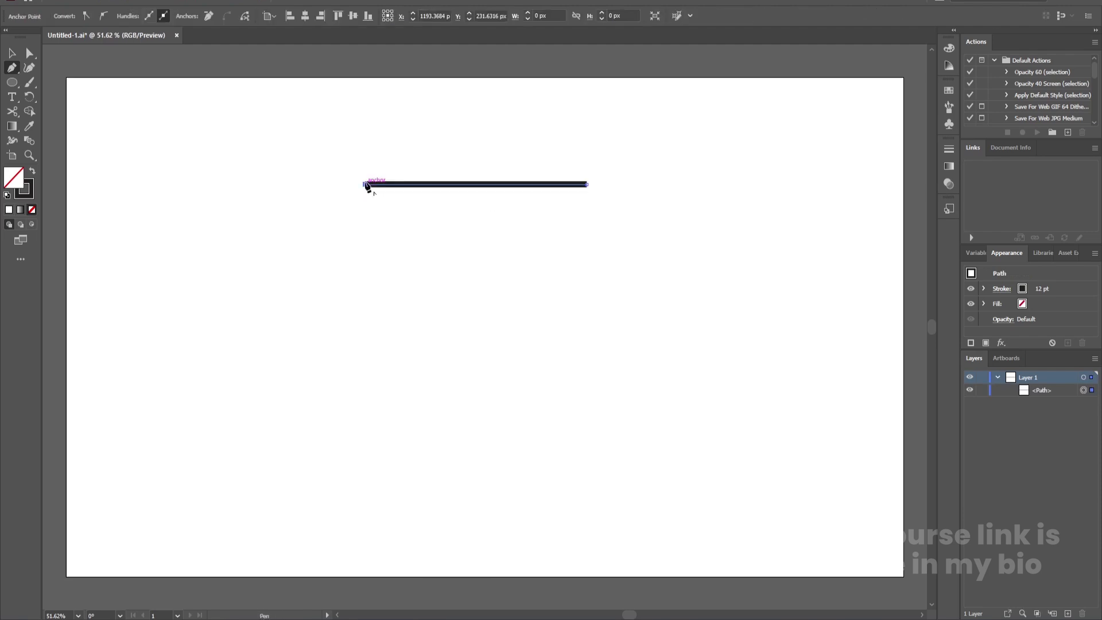
click(365, 325)
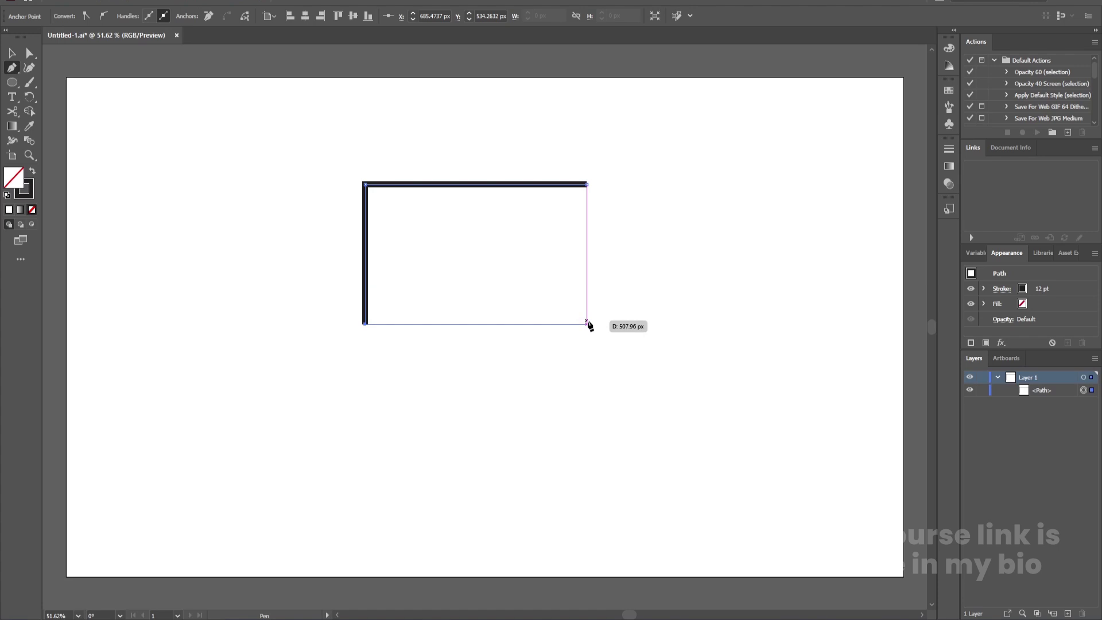
click(587, 324)
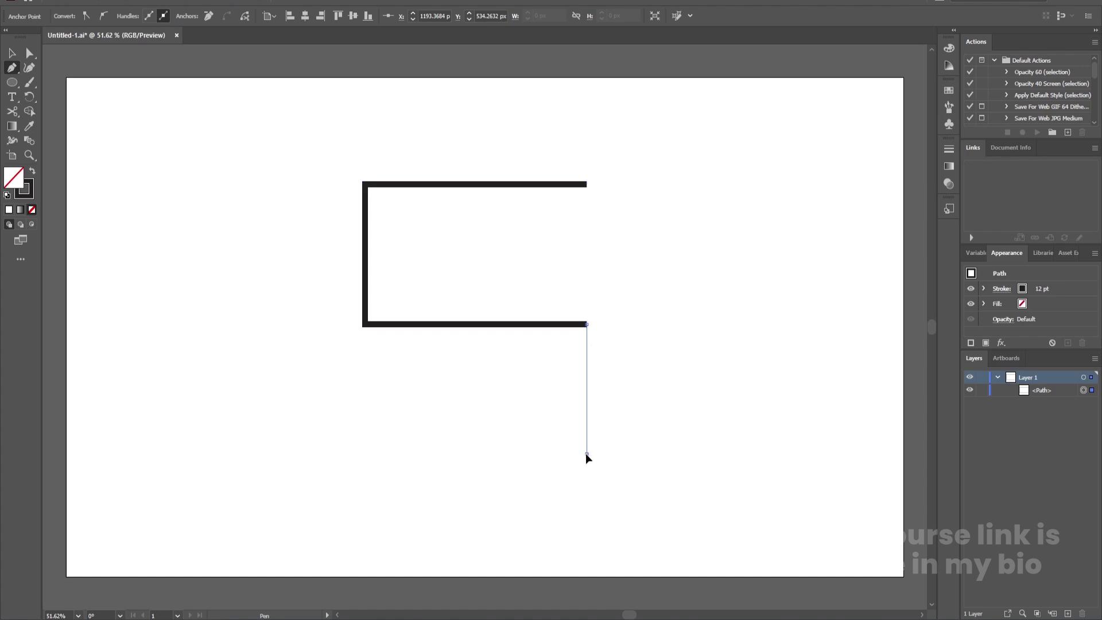
click(587, 454)
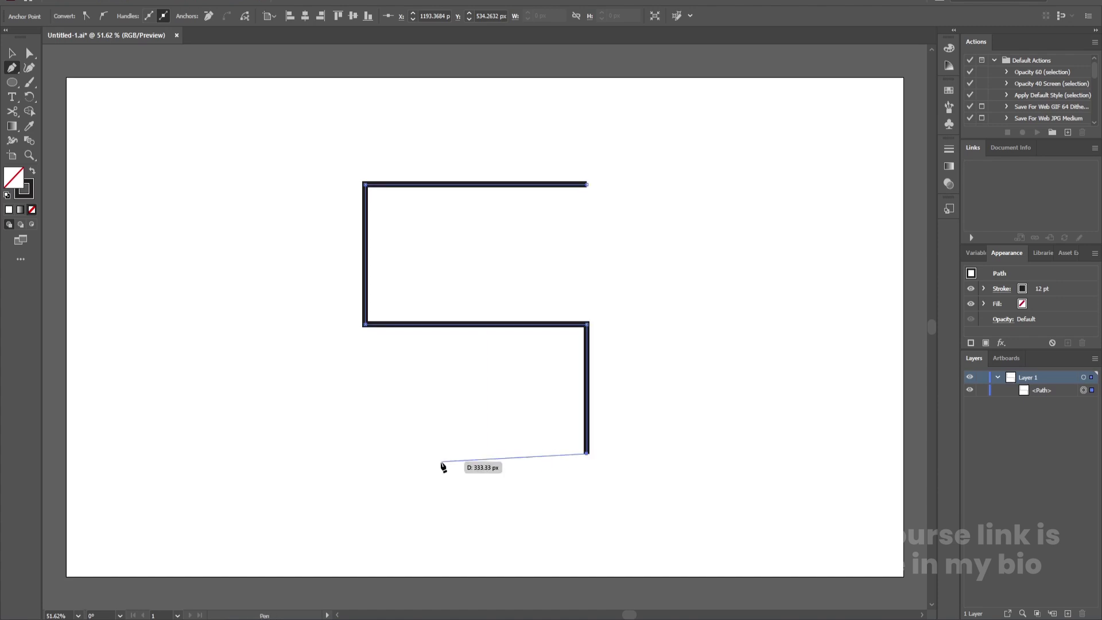
click(365, 454)
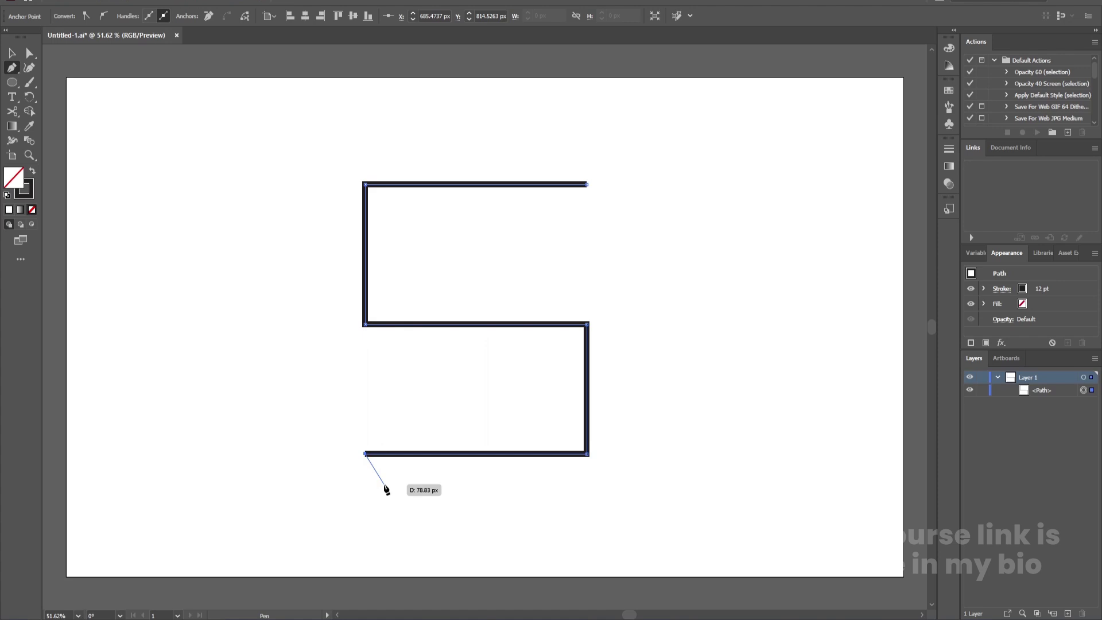
key(v)
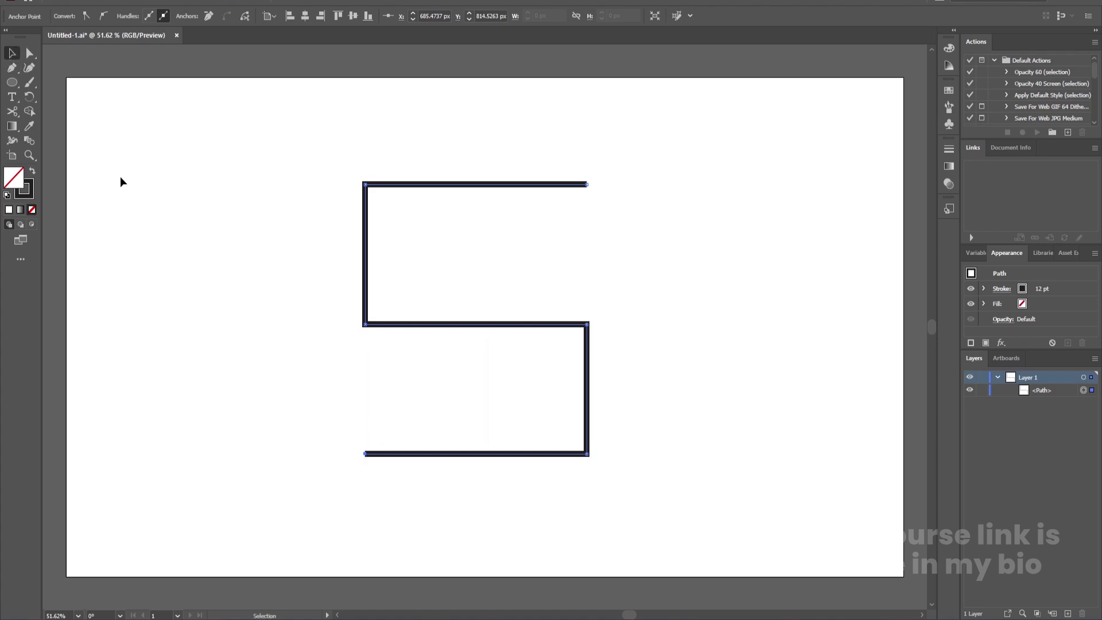
click(133, 166)
Nudge the entire S-shaped path up about 1 px.
drag(267, 195, 610, 351)
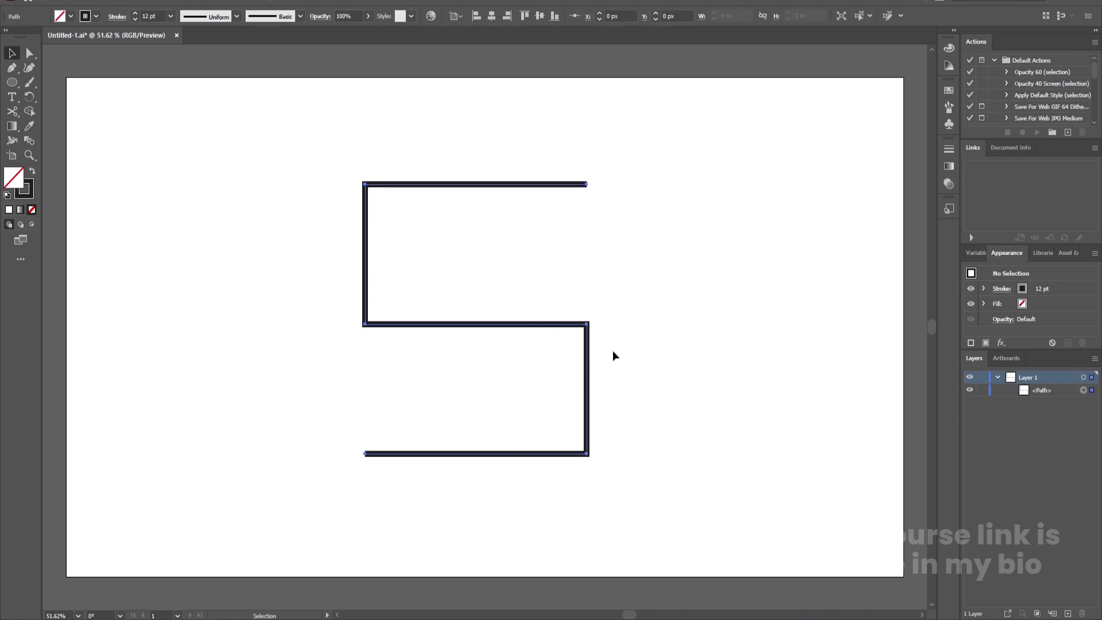
click(656, 316)
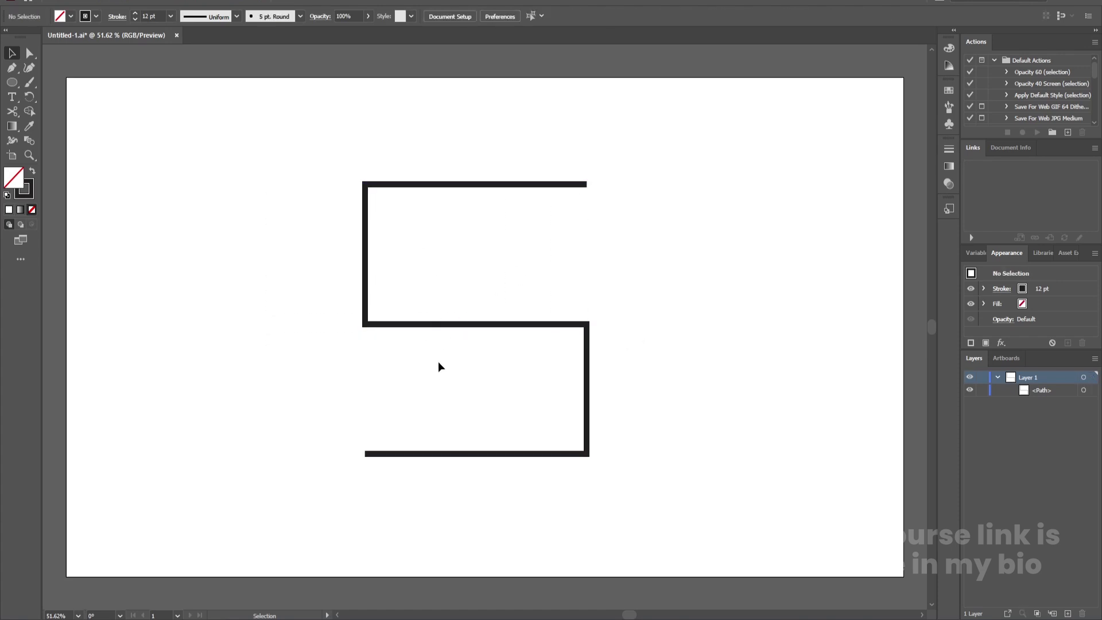
drag(284, 235, 616, 356)
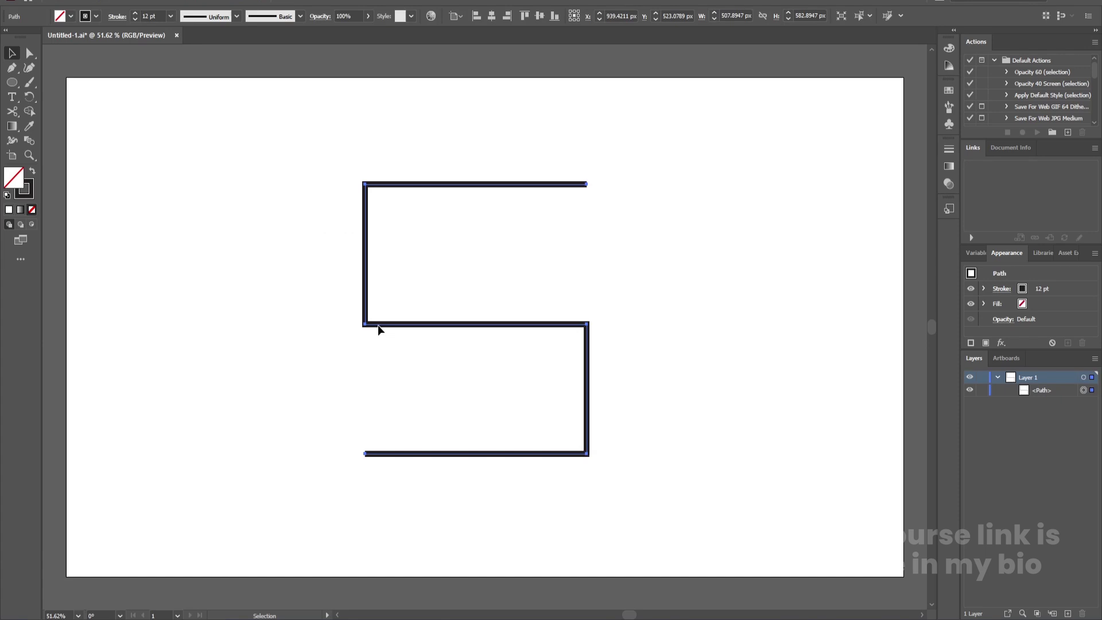
drag(337, 311, 428, 343)
drag(601, 335, 590, 320)
key(Up)
key(Up)
click(688, 314)
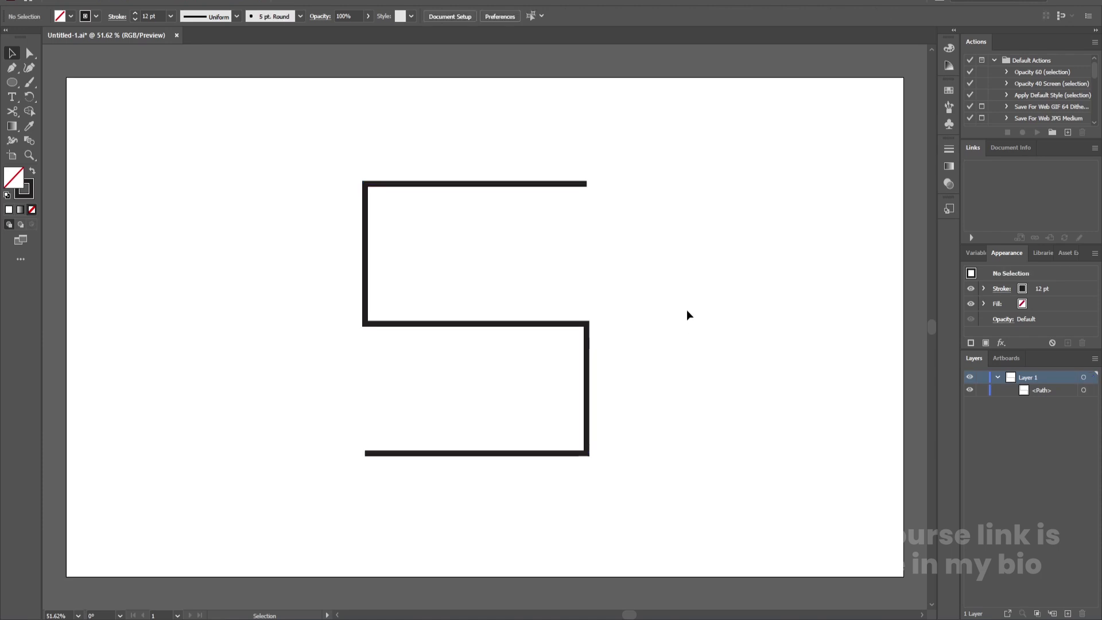
Move only the middle horizontal segment of the S up until it sits midway between the upper and lower lines.
drag(109, 190, 551, 369)
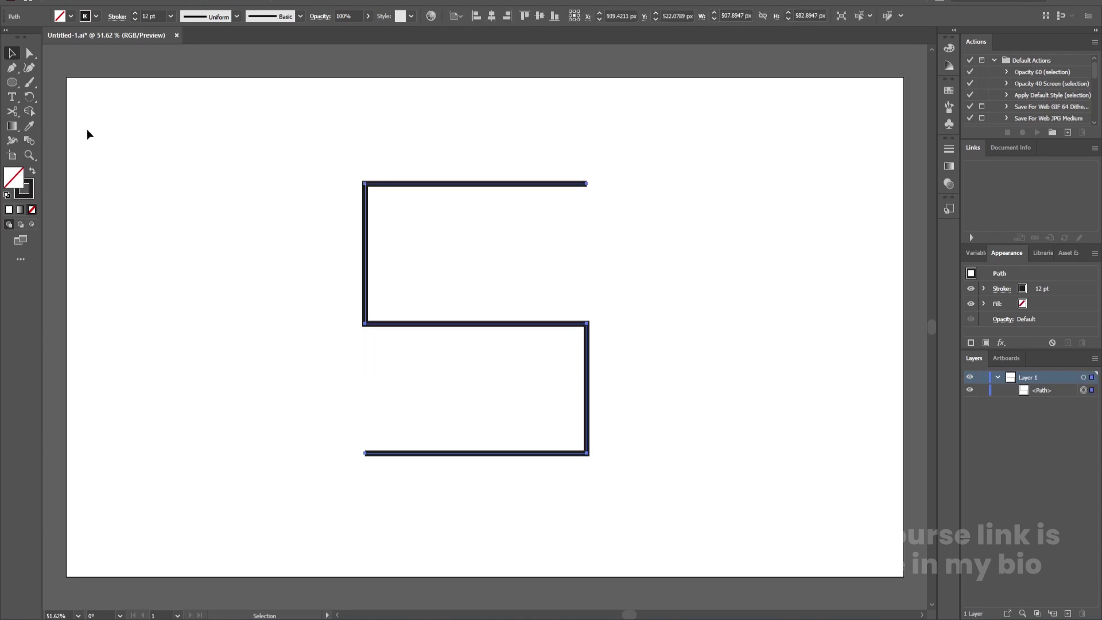
click(31, 57)
drag(329, 306, 612, 345)
key(Up)
key(Up)
key(Up)
key(Up)
key(Up)
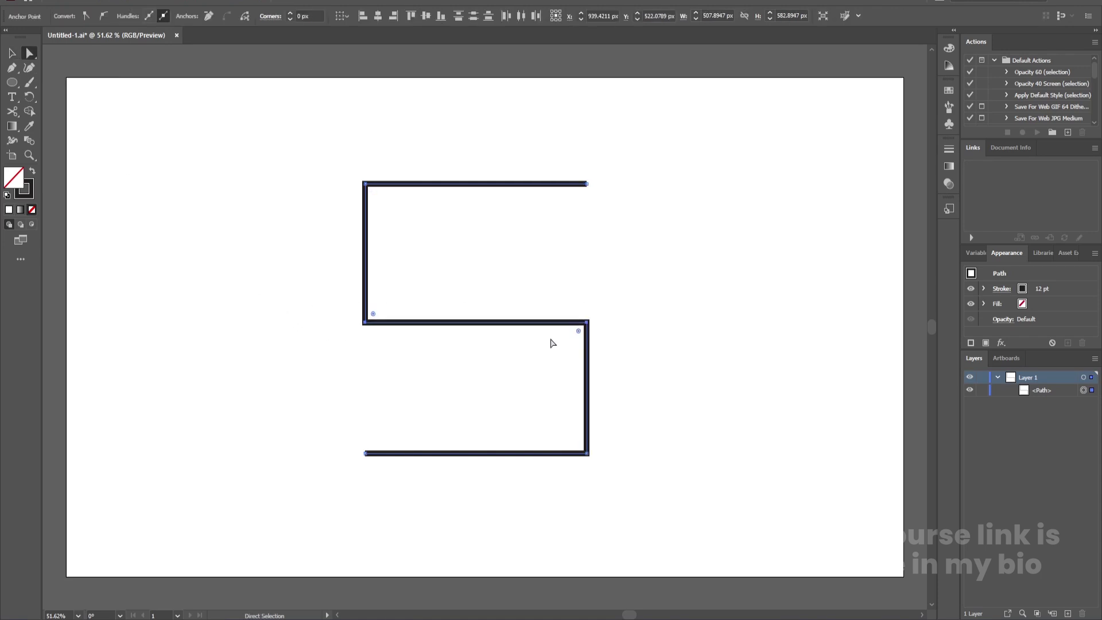
key(Up)
key(Up)
key(Up)
key(Up)
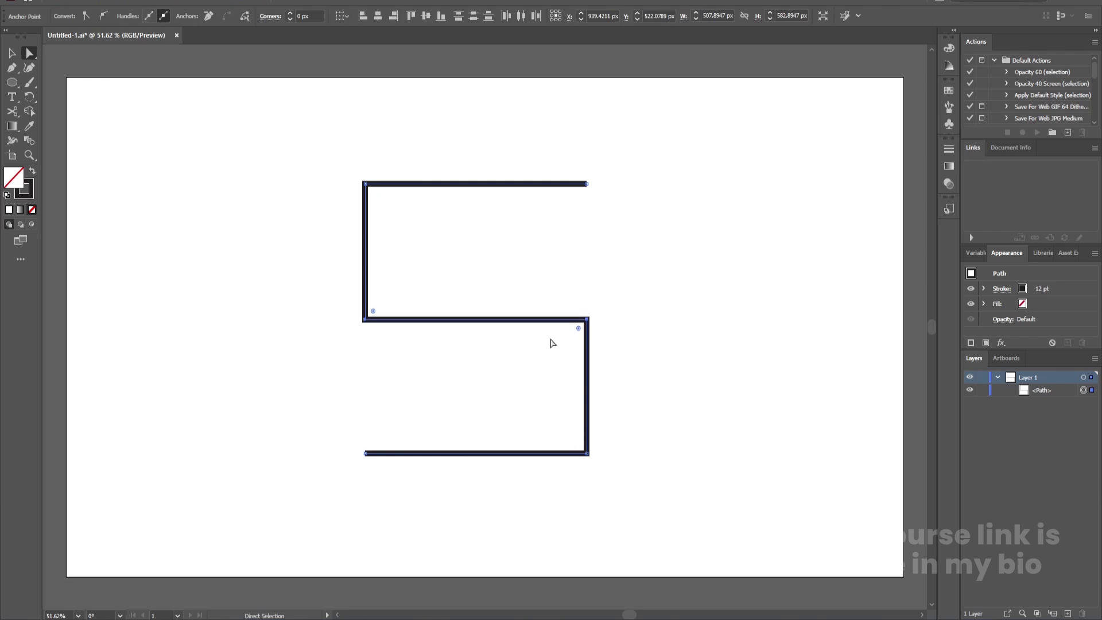
click(494, 269)
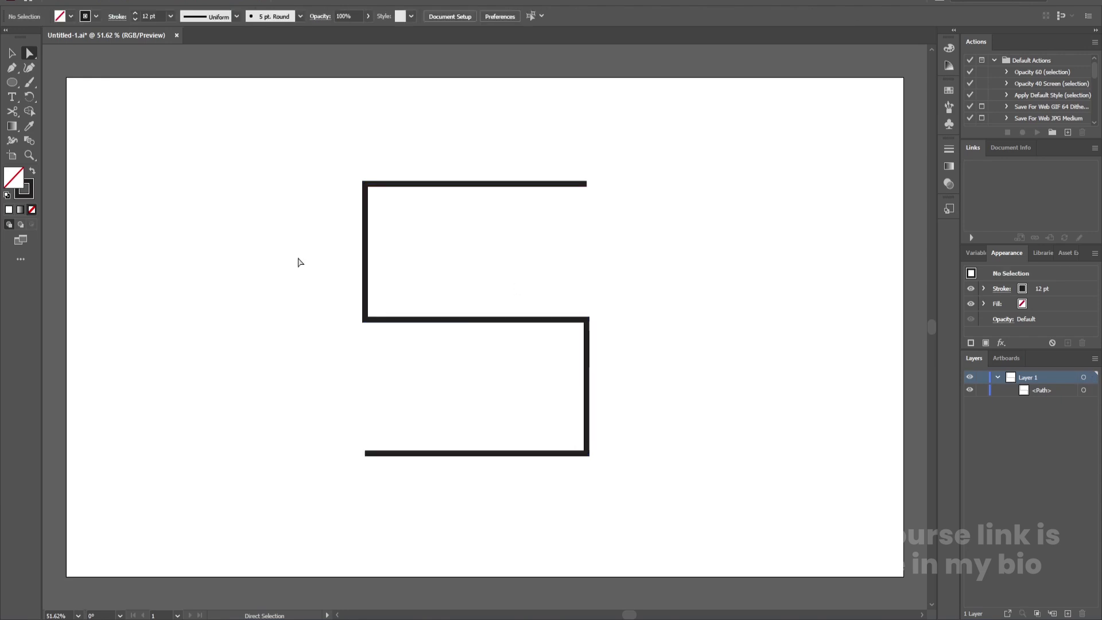
Round all four corners of the S path into full arcs with a radius of about 145 px.
drag(308, 165, 624, 453)
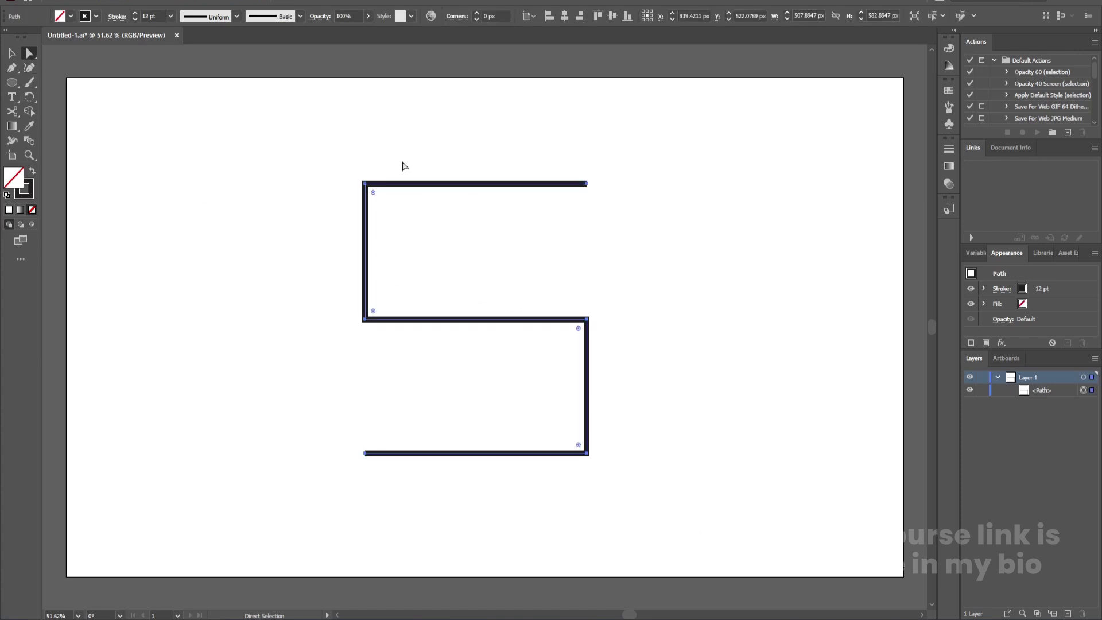
drag(377, 195, 440, 250)
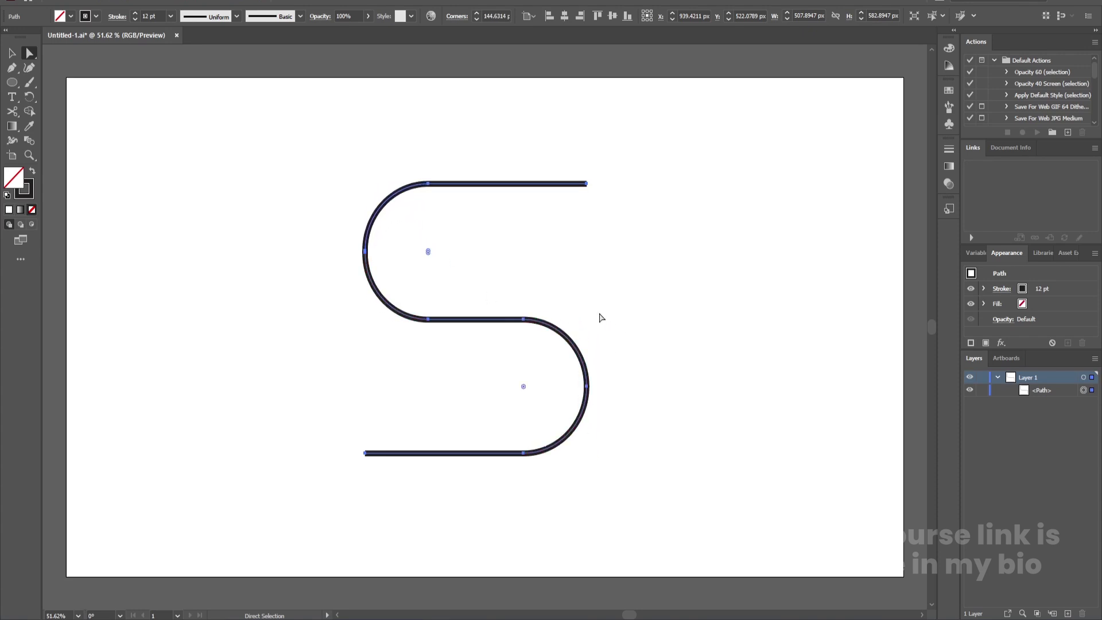
key(v)
click(601, 292)
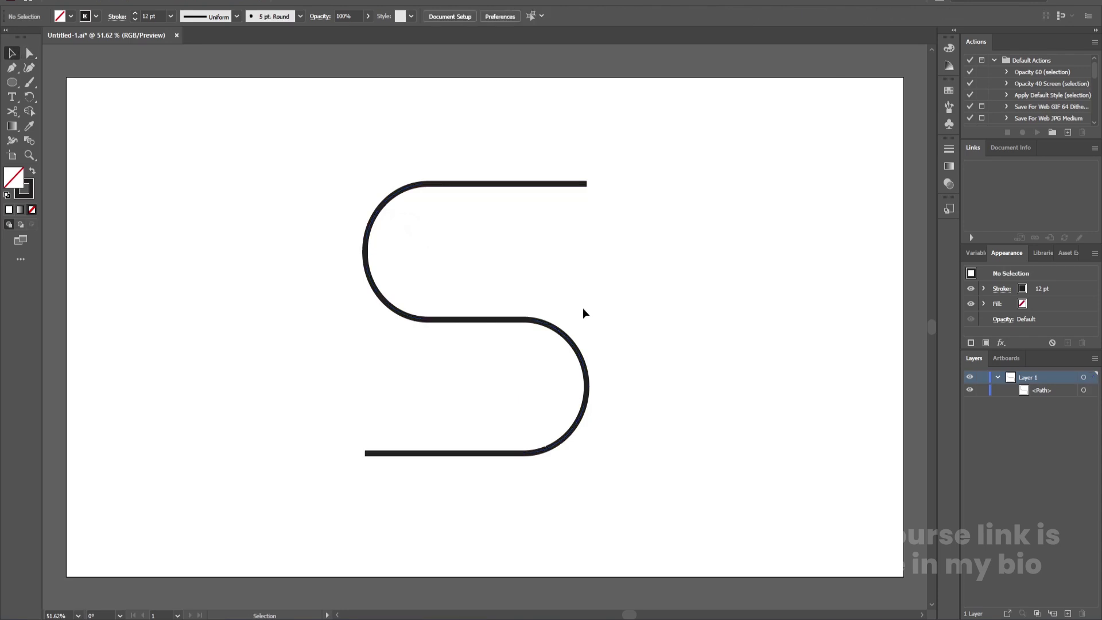
Shorten the free ends of the S's upper and lower lines horizontally, bringing the lower end to about X 782 px.
click(502, 319)
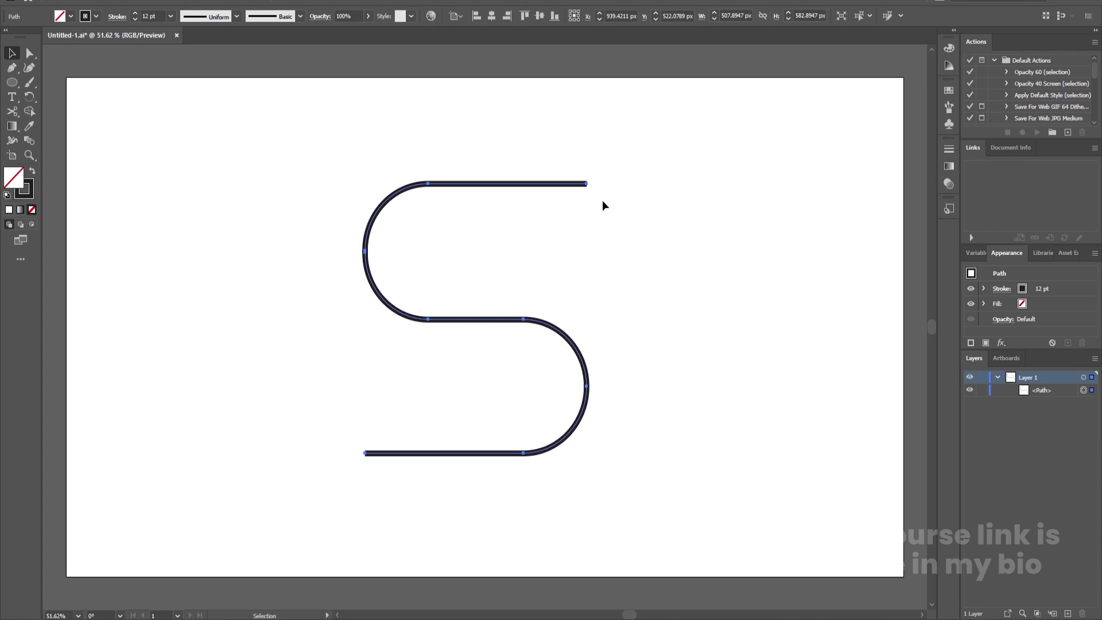
key(a)
click(587, 184)
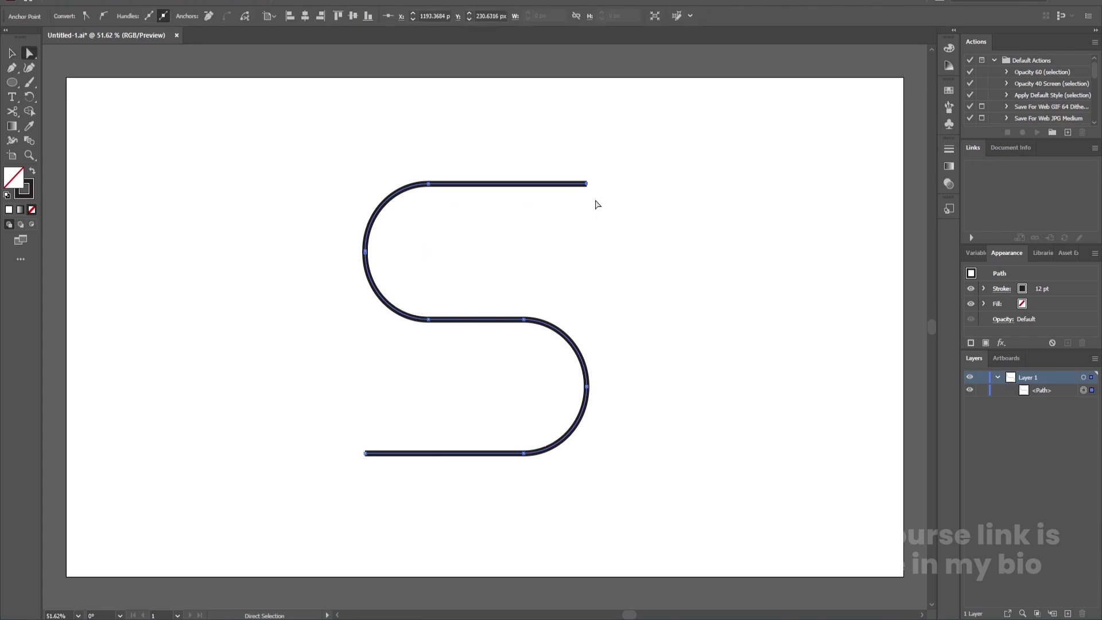
drag(586, 185, 527, 184)
drag(336, 439, 407, 454)
Show the rulers and place a vertical guide at about X 829 px, where the upper arc meets the straight lines.
key(ctrl+r)
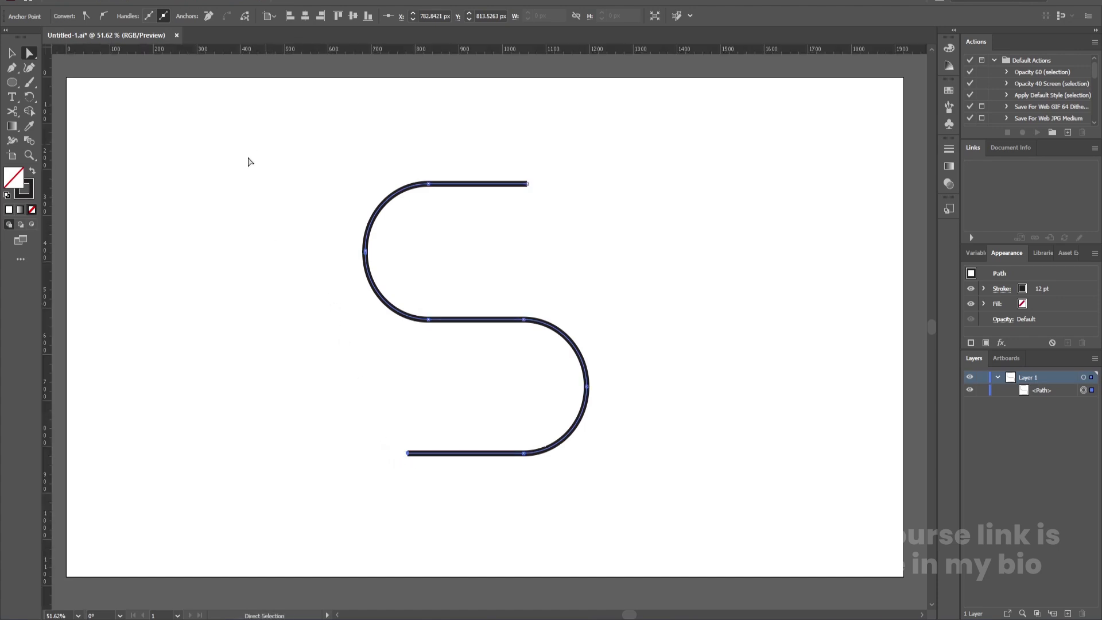
drag(45, 202, 428, 230)
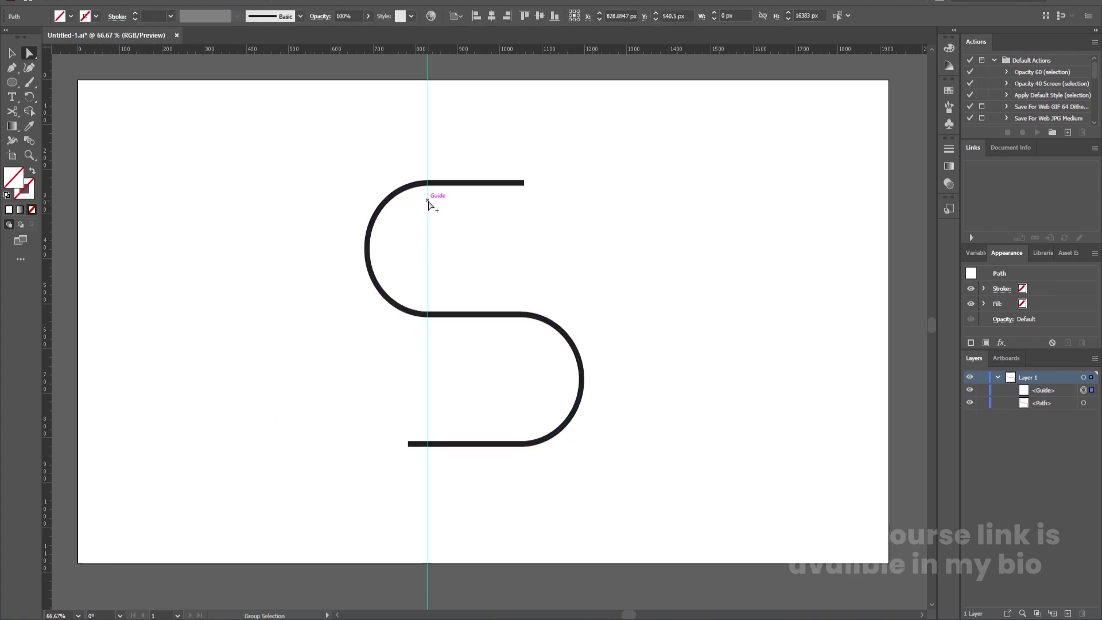
scroll(432, 204, up, 1)
scroll(434, 192, up, 2)
Align the anchor points at both ends of the S's upper arc with the vertical guide.
drag(420, 178, 418, 192)
shift+click(451, 152)
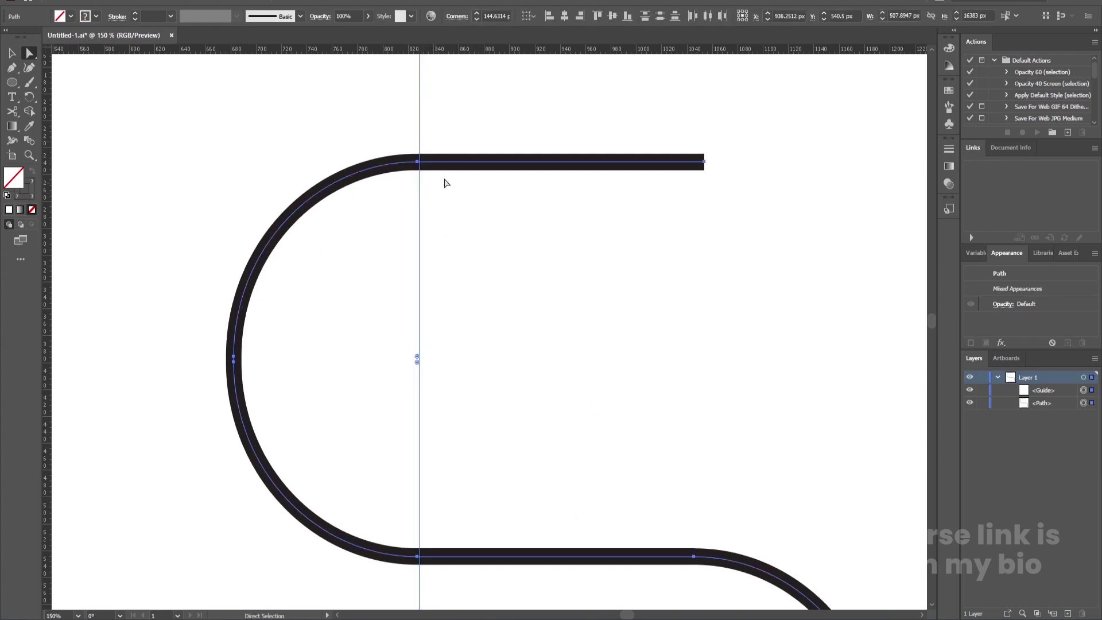
click(471, 199)
drag(467, 135, 497, 184)
key(Right)
drag(422, 166, 423, 167)
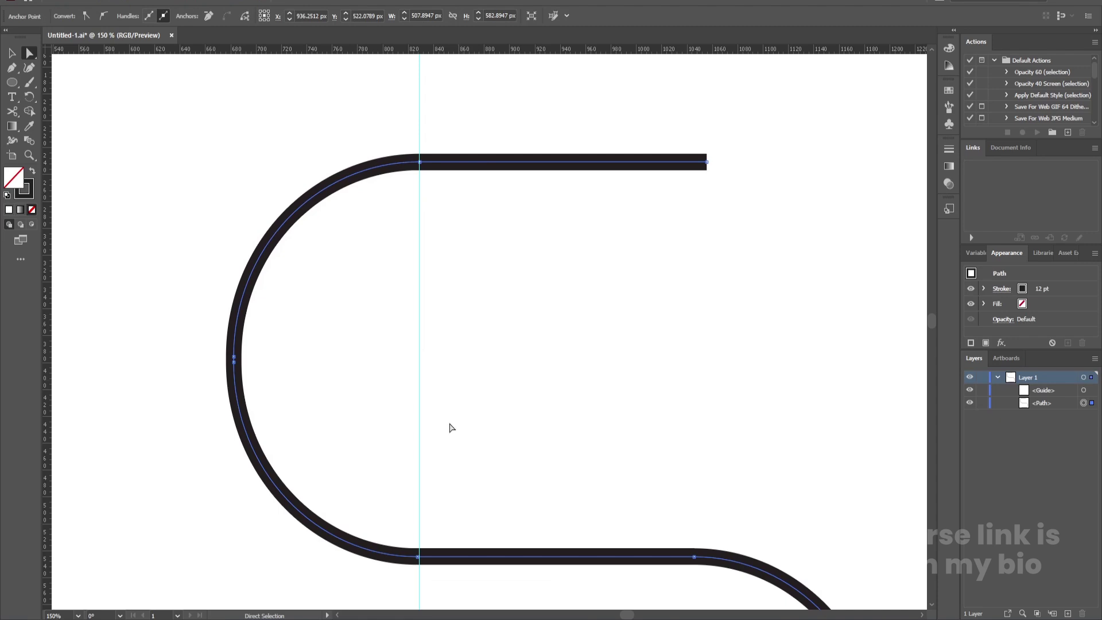
drag(403, 495, 436, 576)
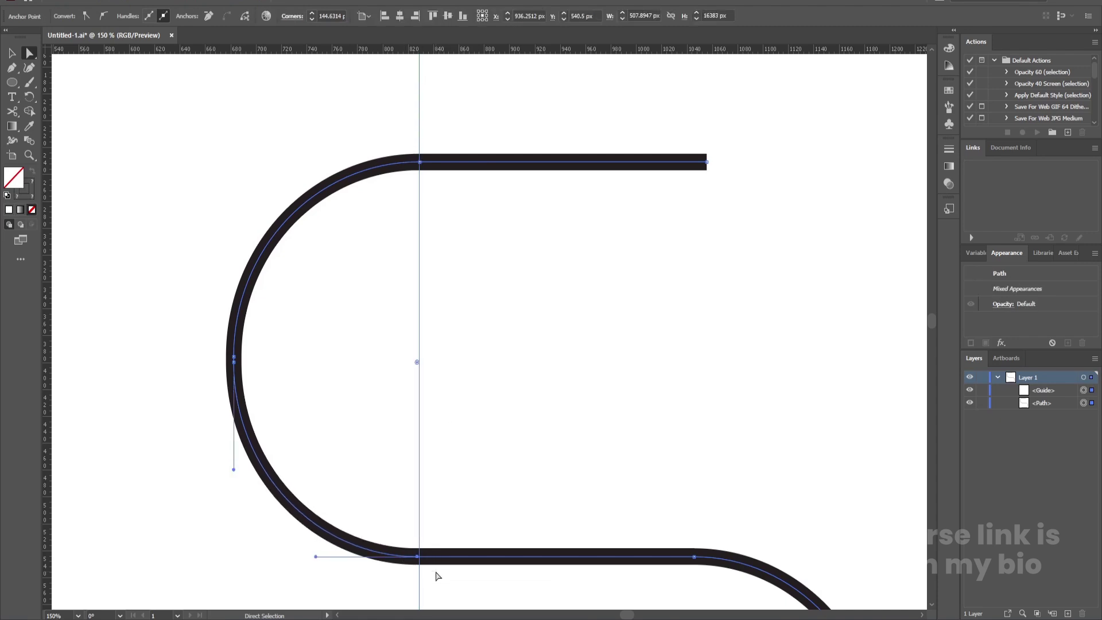
click(442, 455)
Shorten the S's lowest line so its free end meets the vertical guide at about X 830 px.
scroll(442, 455, down, 6)
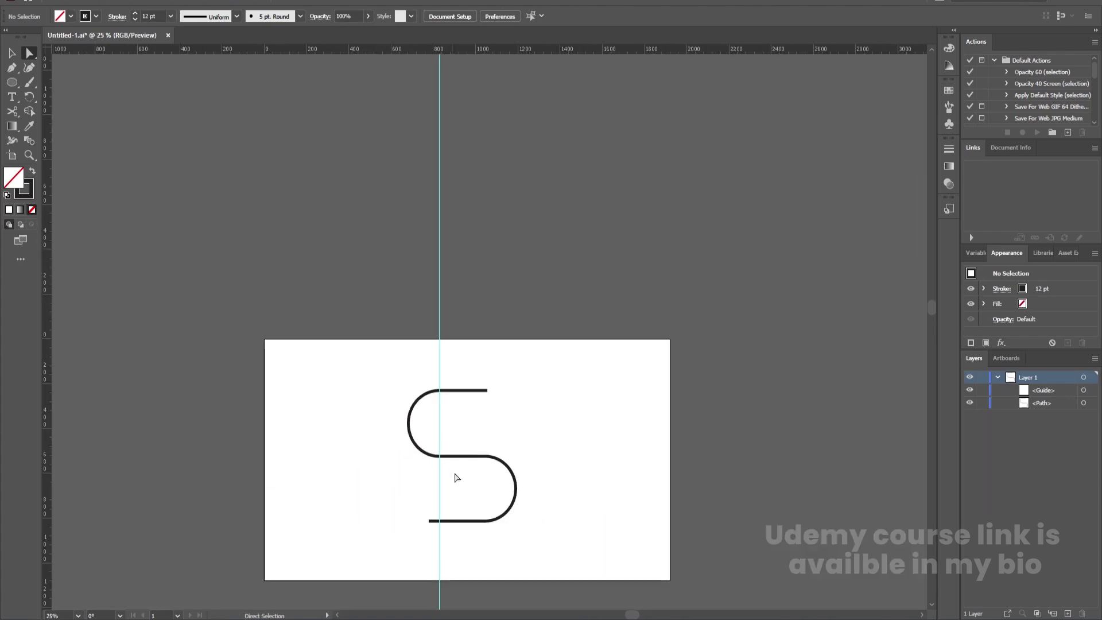
drag(424, 519, 433, 542)
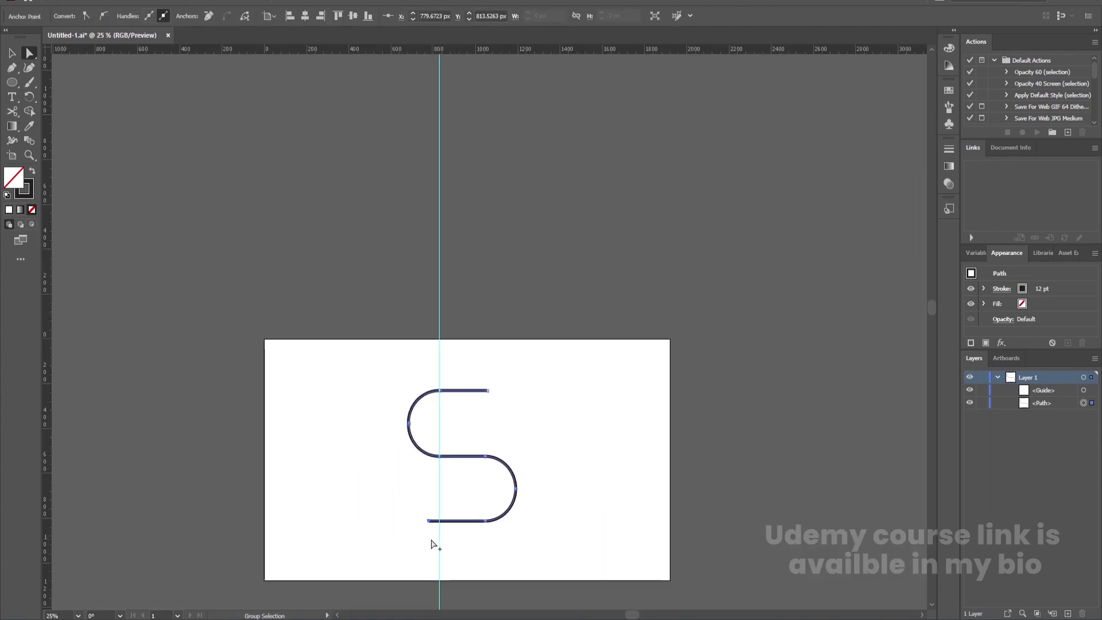
scroll(433, 542, up, 2)
key(ctrl+plus)
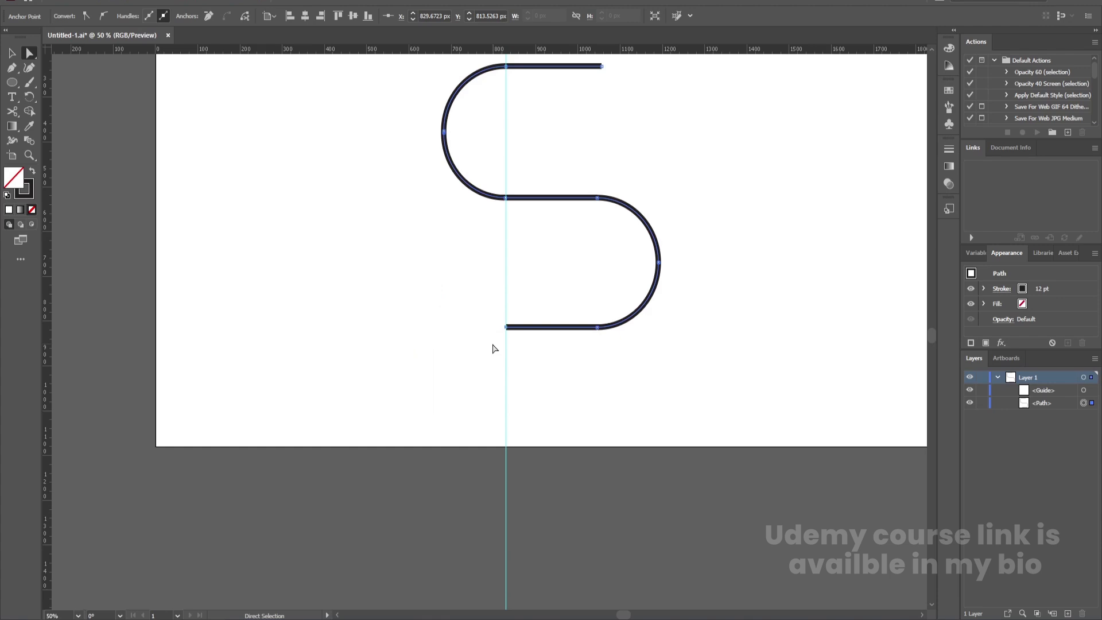
click(624, 375)
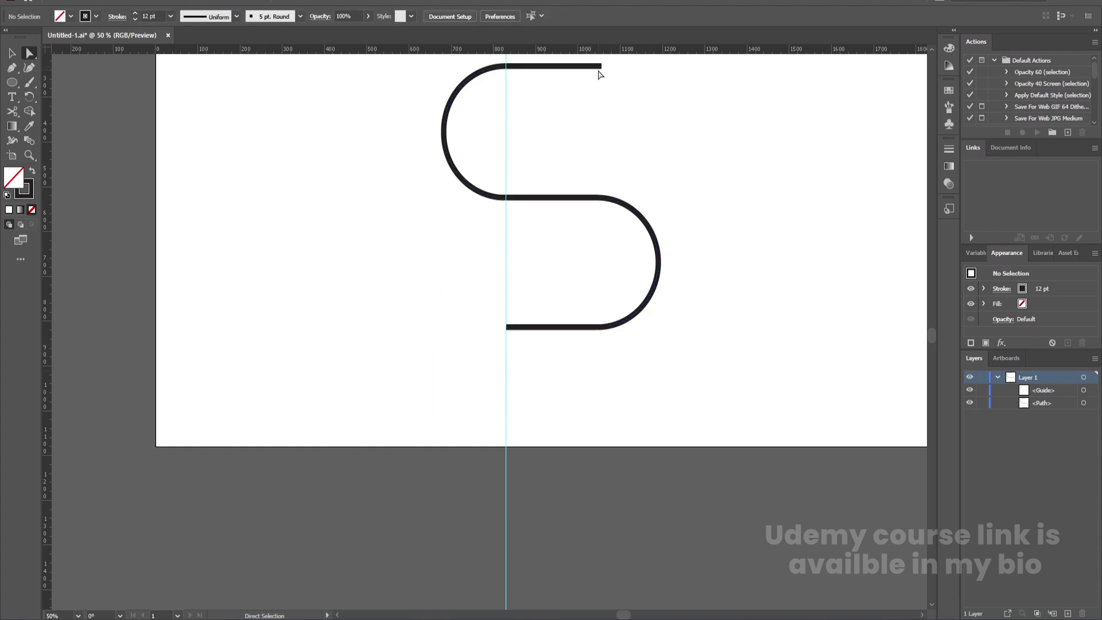
Move the guide to about X 1048 px at the start of the lower arc and align the uppermost line's free end with it.
click(600, 68)
drag(629, 102, 622, 178)
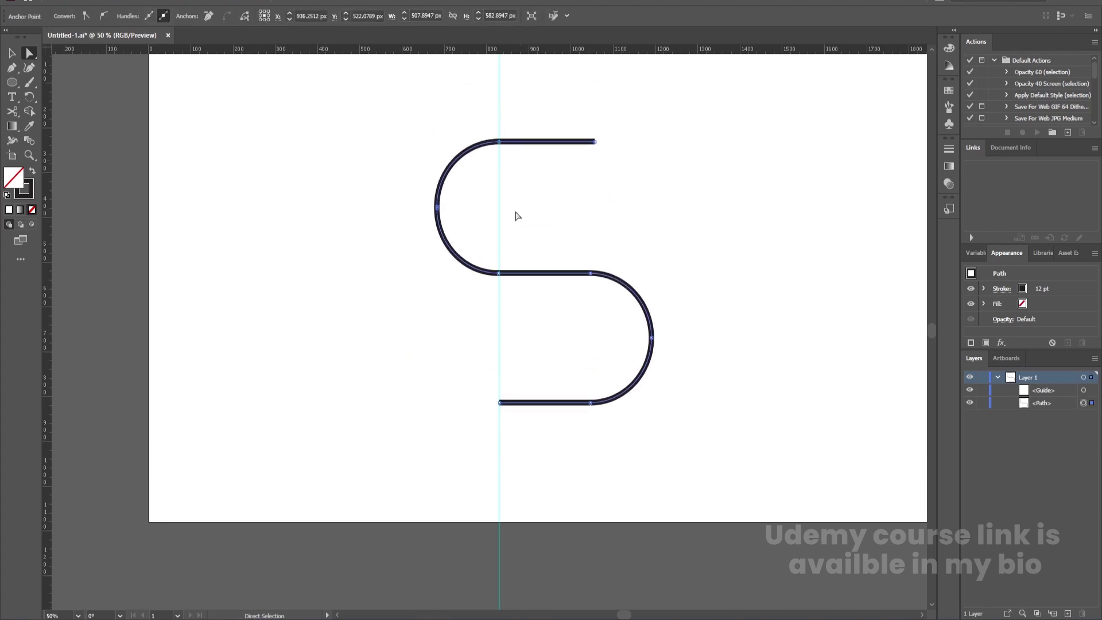
drag(499, 206, 591, 213)
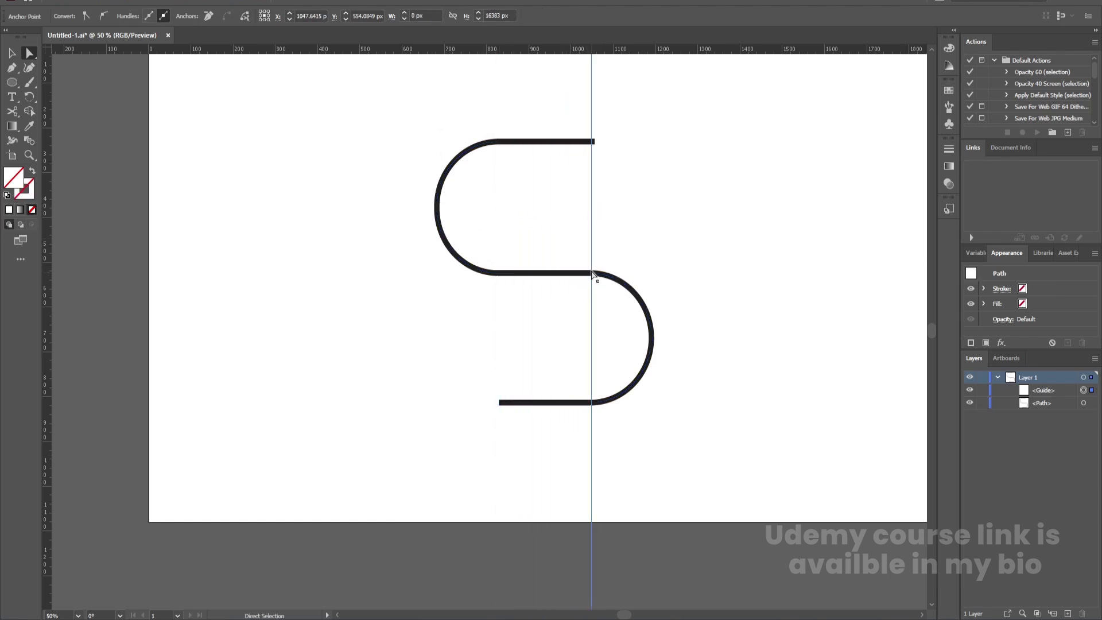
drag(576, 118, 602, 147)
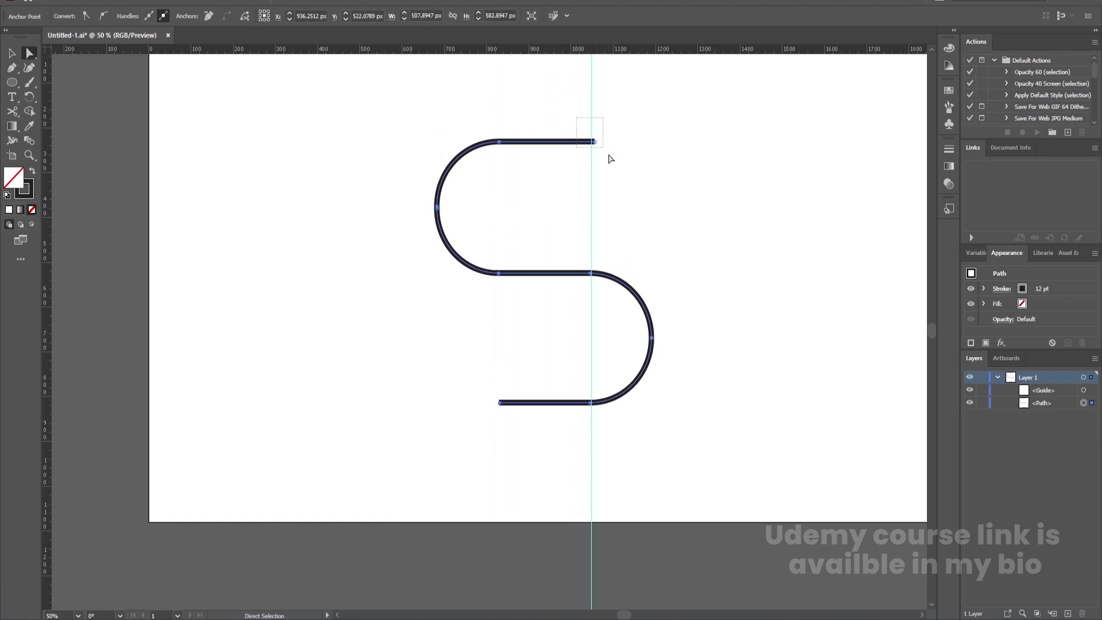
click(594, 143)
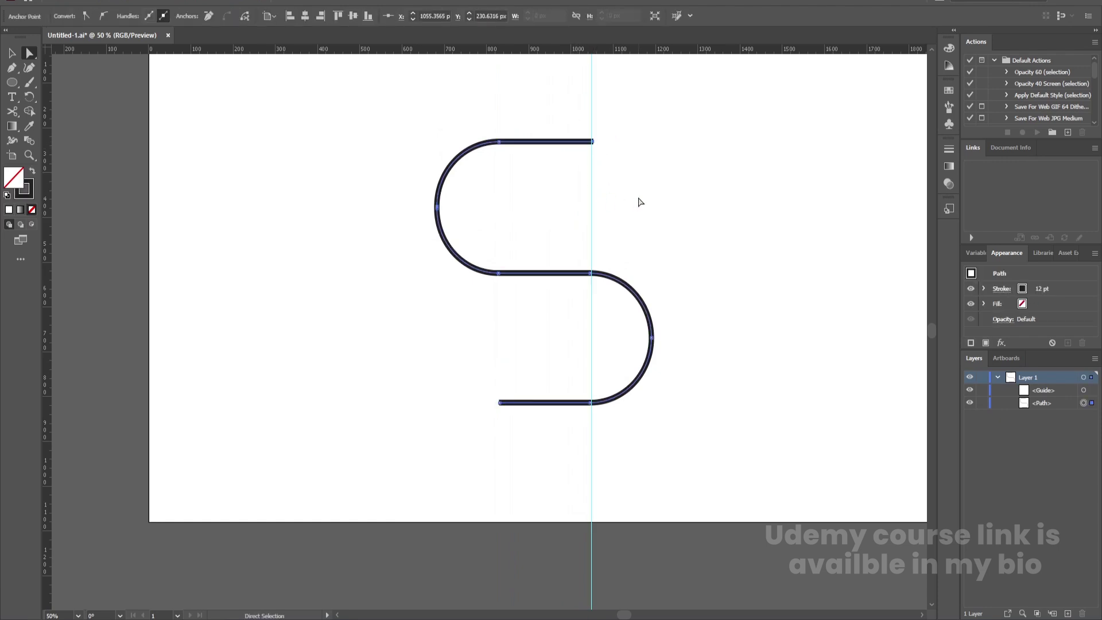
Deselect the S path and move the vertical guide off the left side of the artboard, to about X -201 px.
key(v)
click(637, 207)
drag(593, 205, 63, 194)
key(ctrl+0)
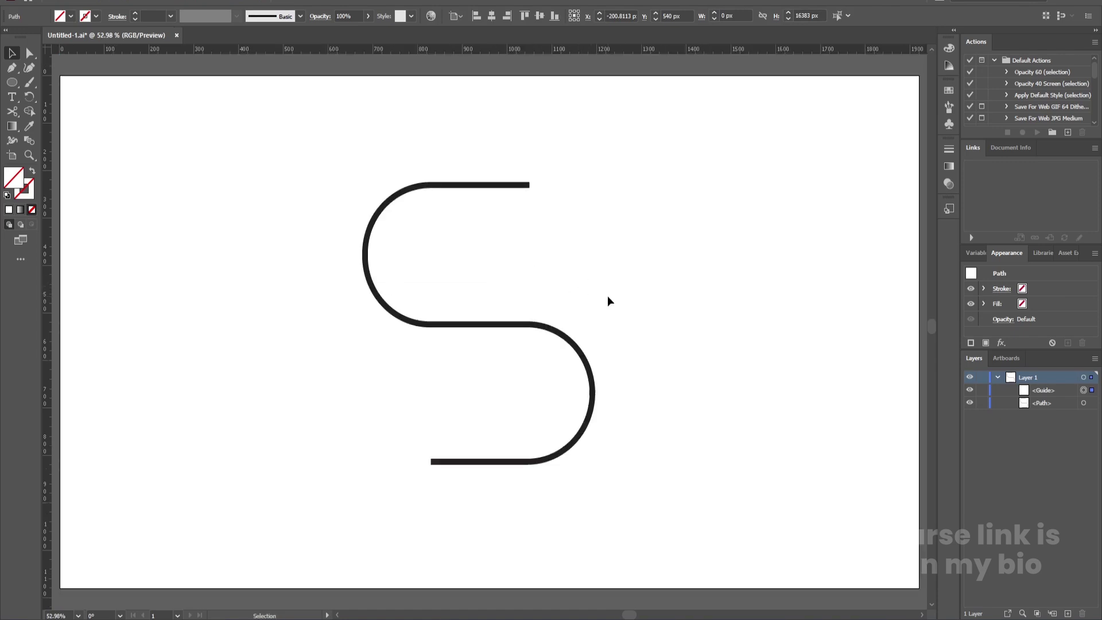
Switch to the Ellipse tool and set the fill colour to black with no stroke.
click(998, 377)
click(11, 84)
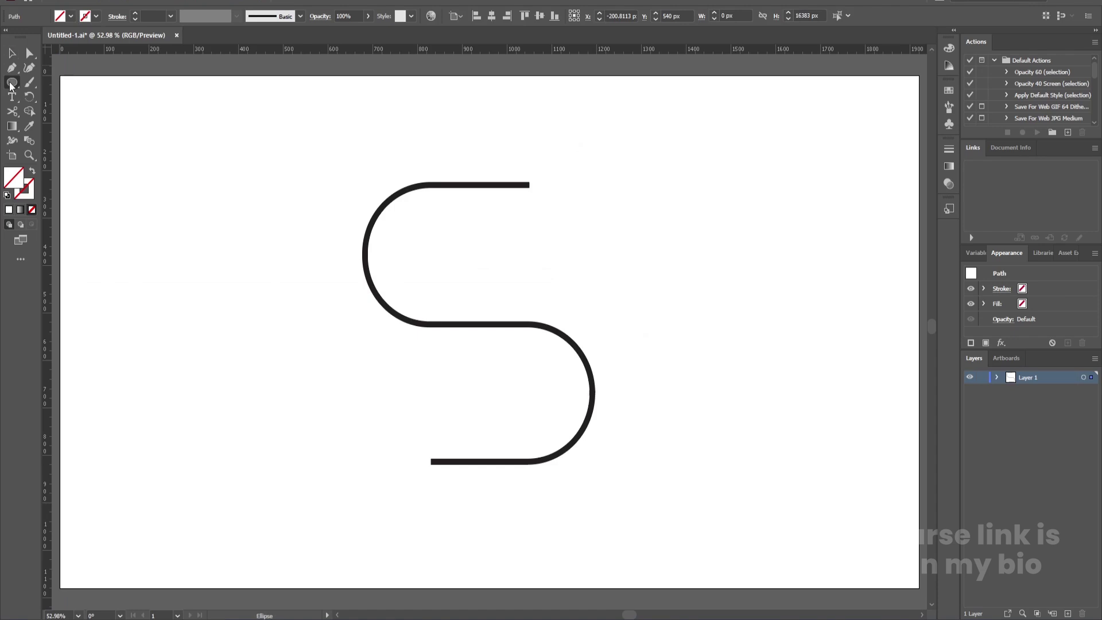
double_click(15, 179)
text(ffffff)
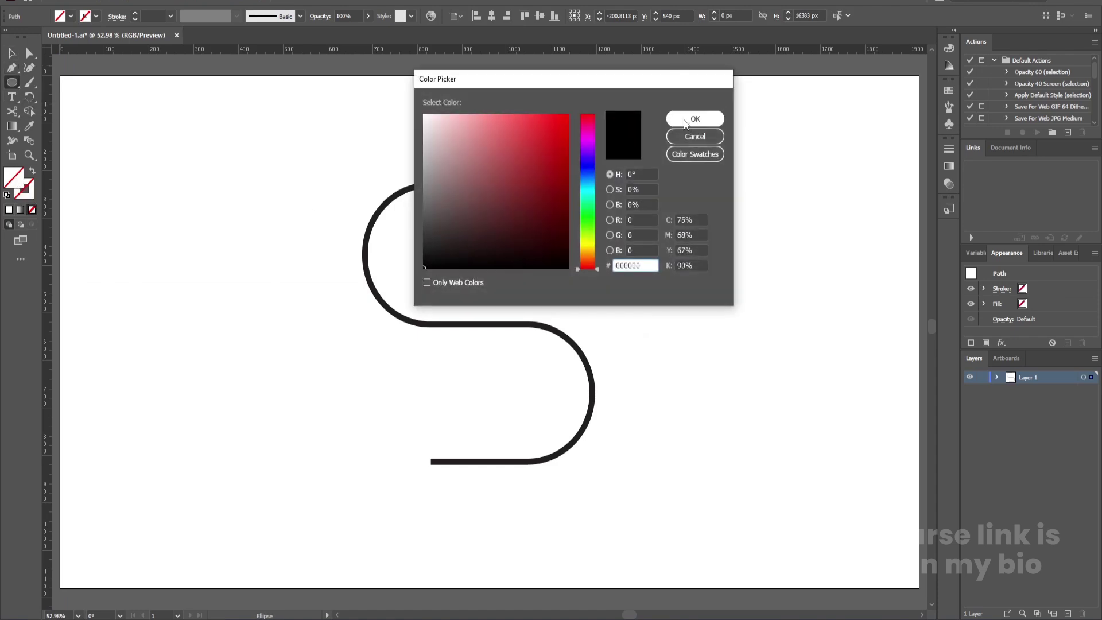
click(695, 119)
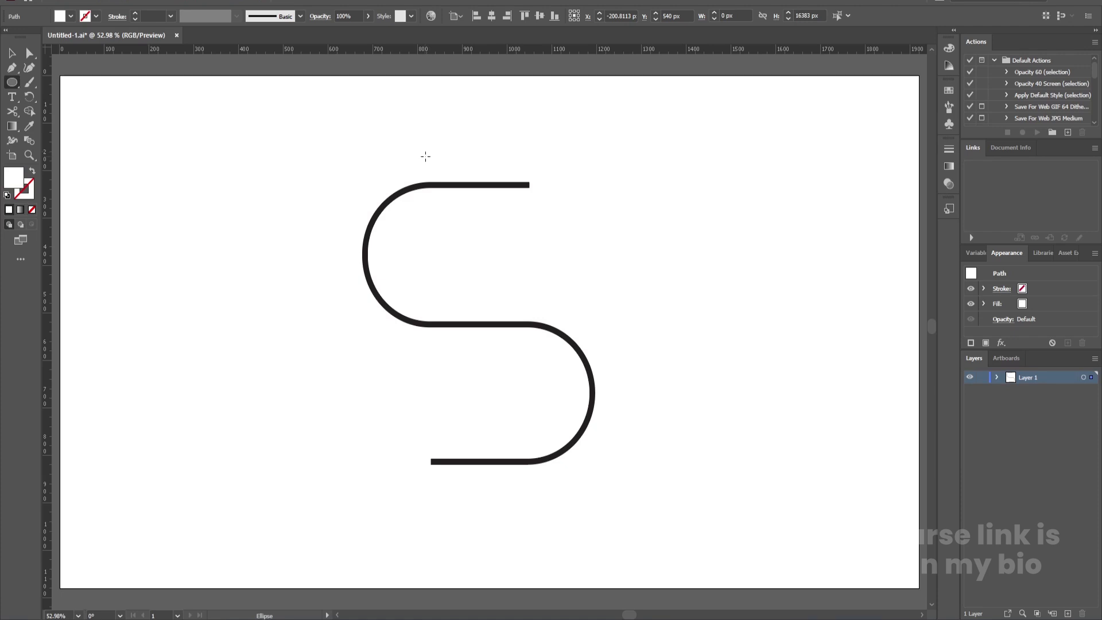
double_click(22, 176)
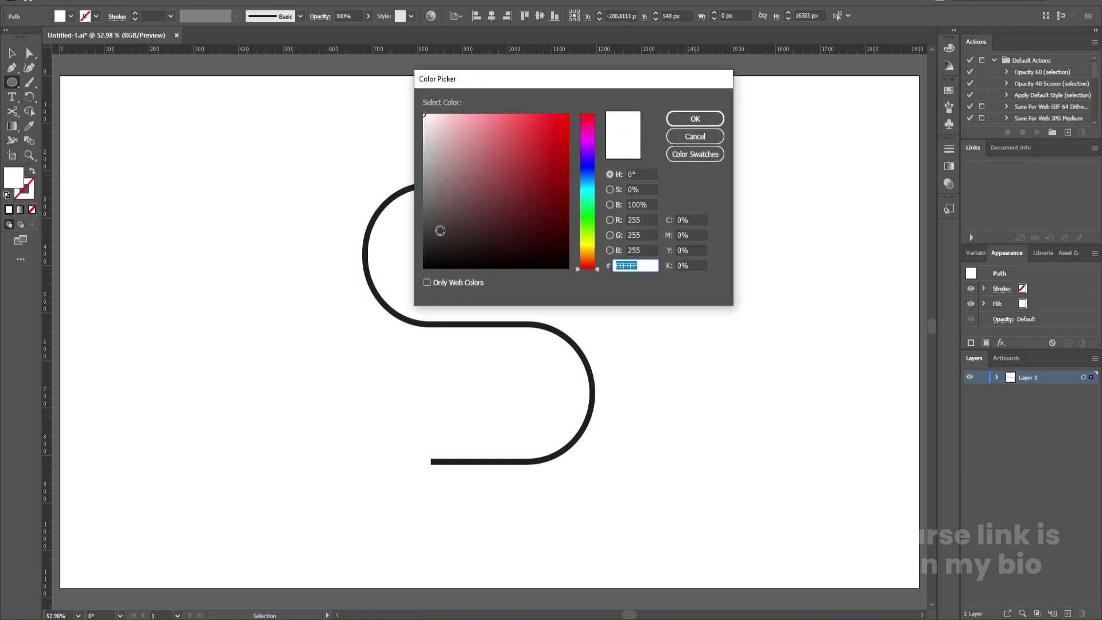
drag(438, 229, 413, 268)
click(695, 119)
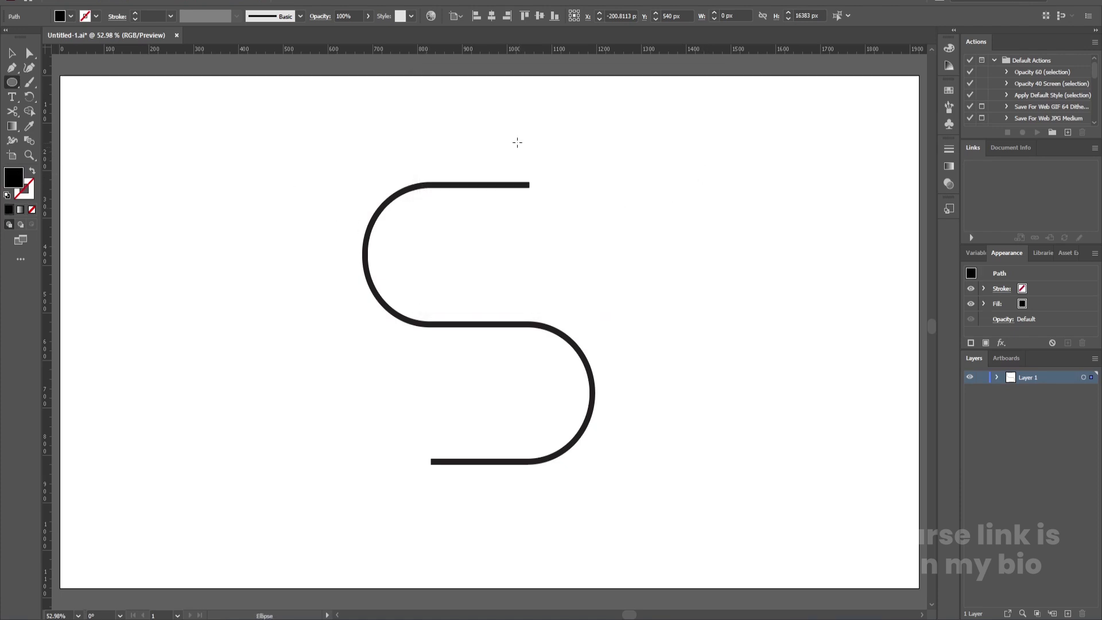
Draw three black circles about 43 px in diameter side by side, resting on the S's uppermost line.
mouse_move(422, 145)
mouse_down()
mouse_move(446, 165)
mouse_move(435, 166)
mouse_move(439, 176)
mouse_move(489, 174)
mouse_up()
click(11, 53)
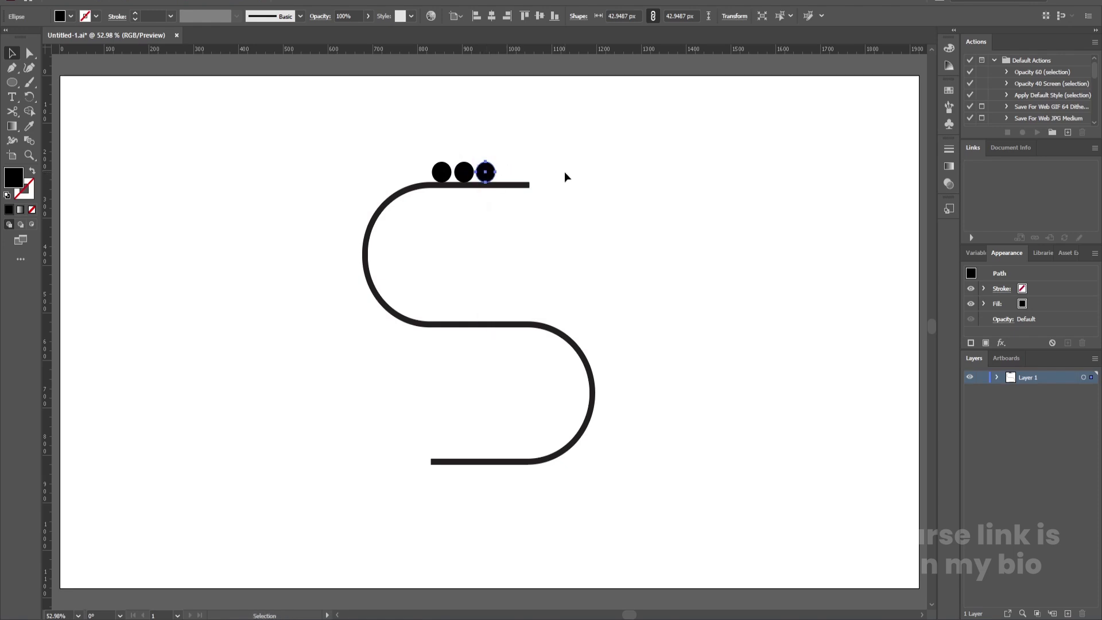
click(564, 171)
Shift the row of three circles right along the S's uppermost line, towards its middle.
drag(407, 143, 507, 170)
key(shift+Right)
key(shift+Right)
key(shift+Right)
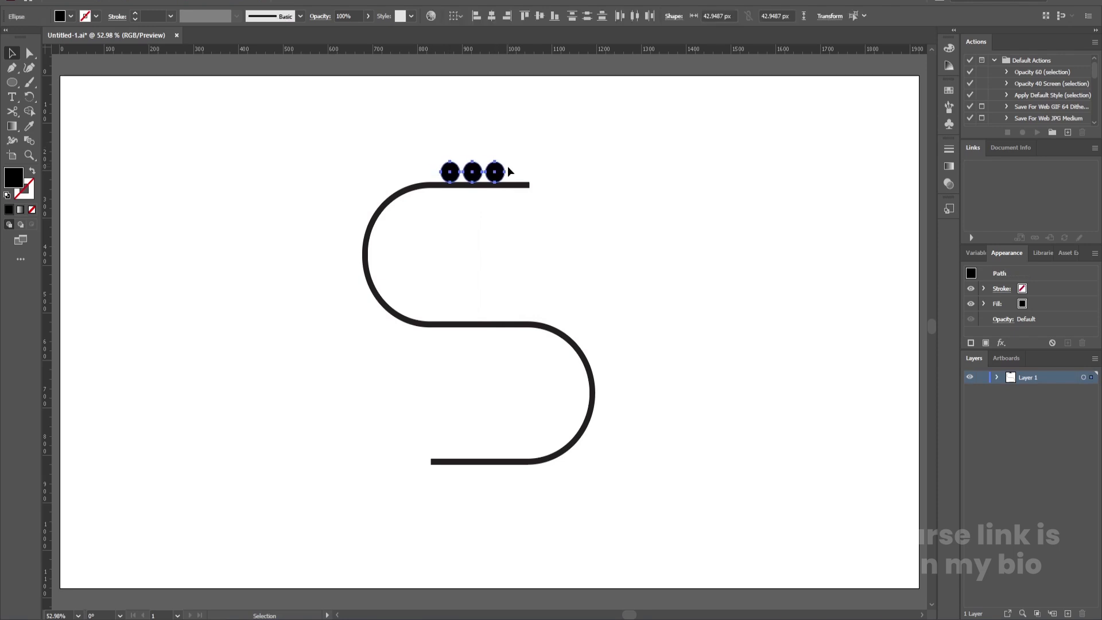
key(shift+Right)
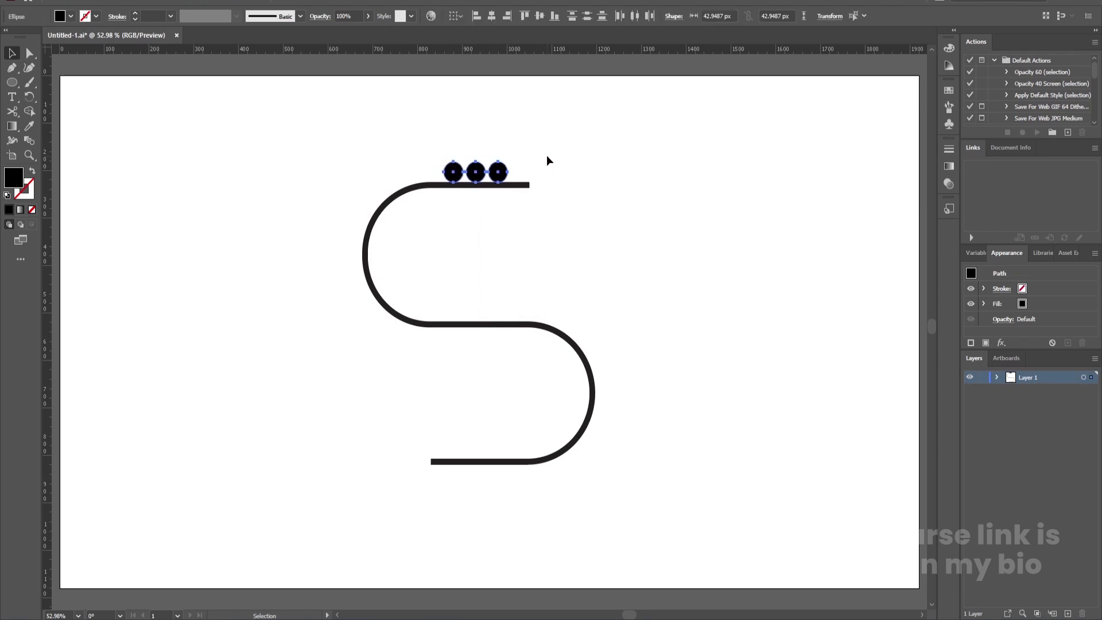
click(574, 154)
Fine-tune the three circles slightly left to about X 930 px and deselect them.
drag(418, 140, 543, 171)
key(minus)
key(Left)
key(Left)
key(Left)
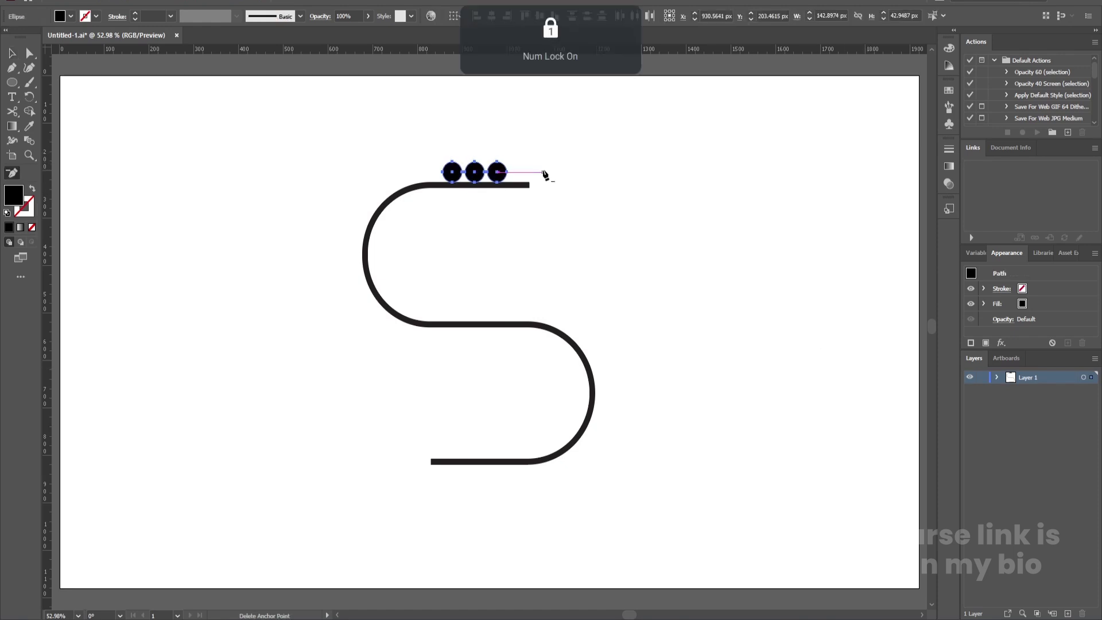
key(v)
click(561, 163)
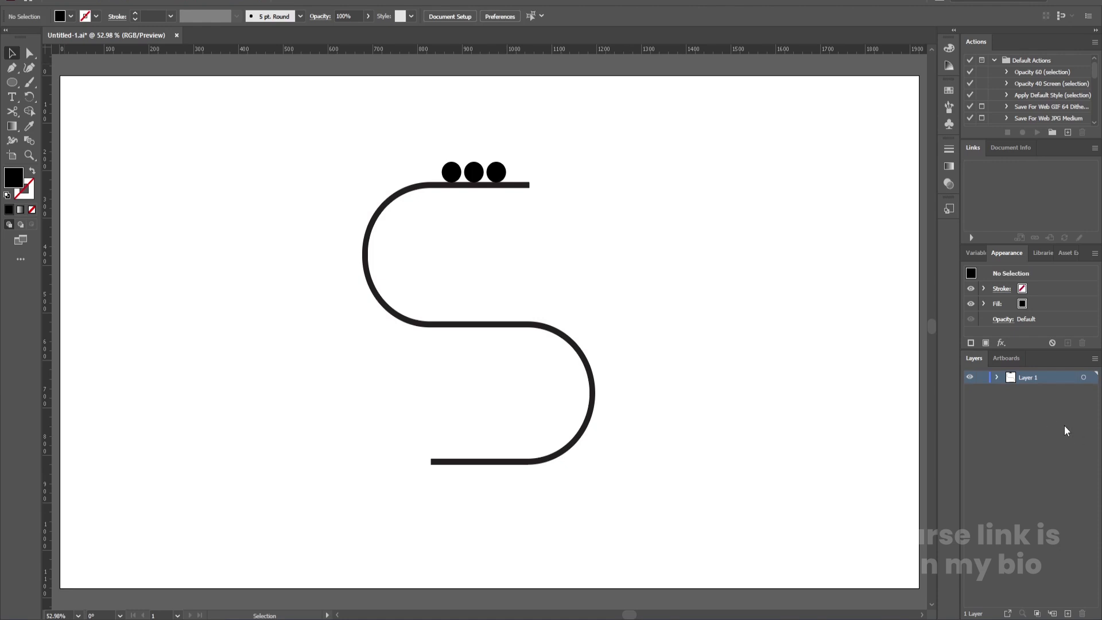
Release Layer 1's objects to separate layers in sequence and move Layers 2 to 6 out of Layer 1.
click(997, 377)
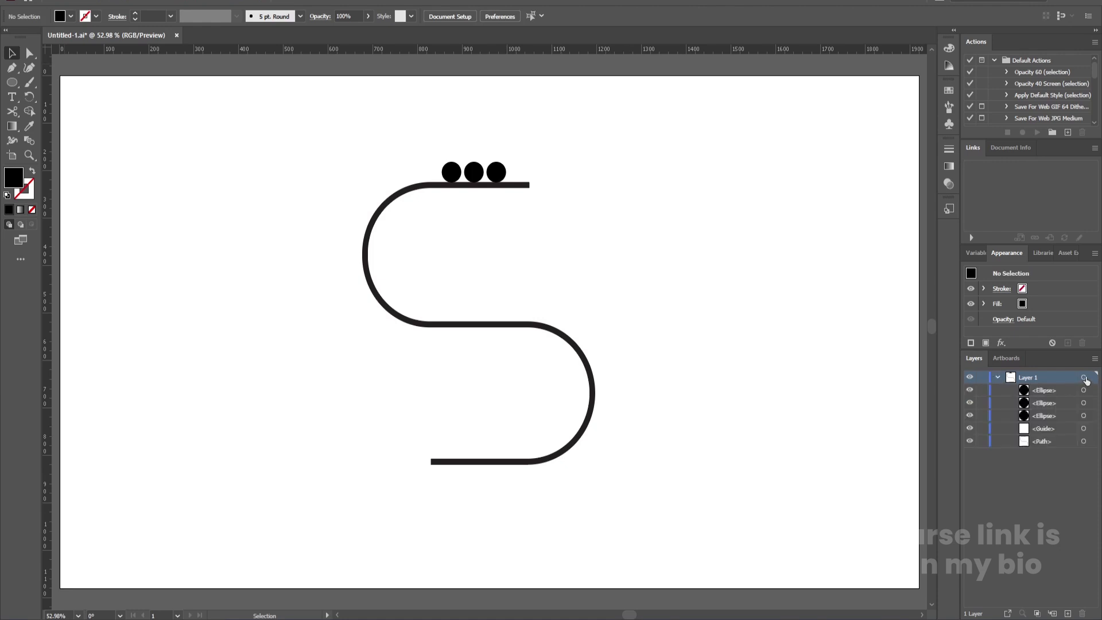
click(1083, 377)
click(1094, 359)
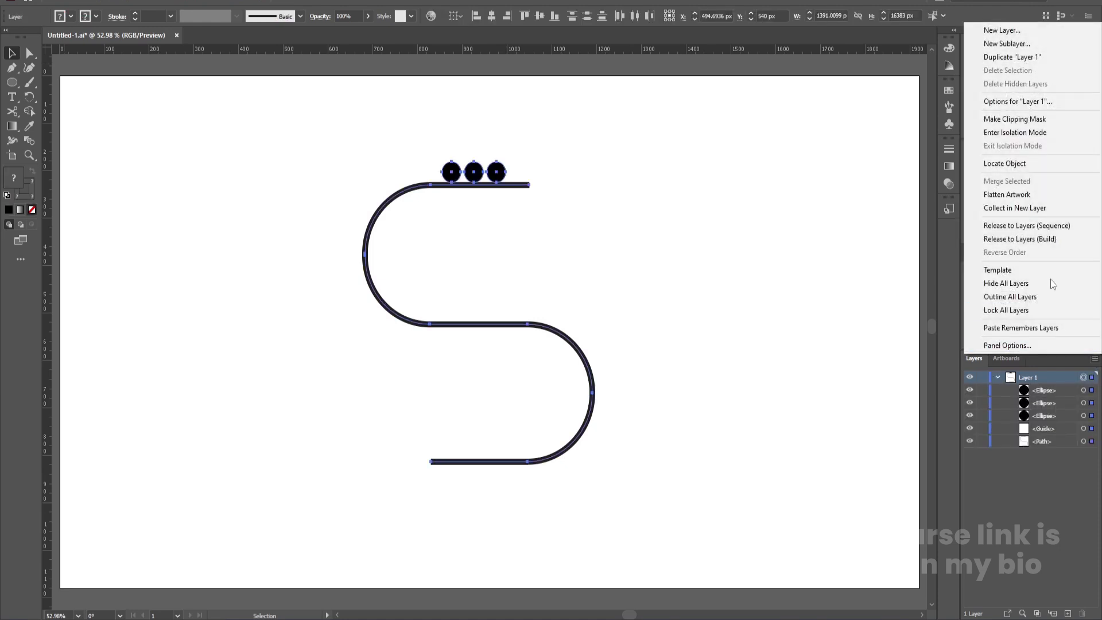
click(1025, 226)
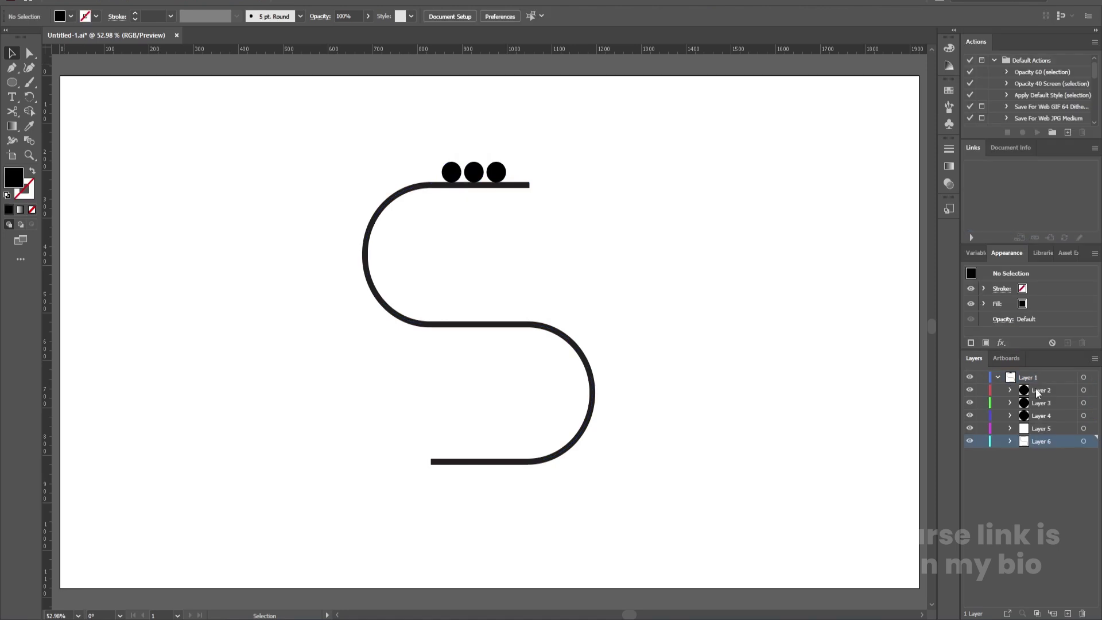
shift+click(1036, 390)
drag(1042, 439, 1041, 474)
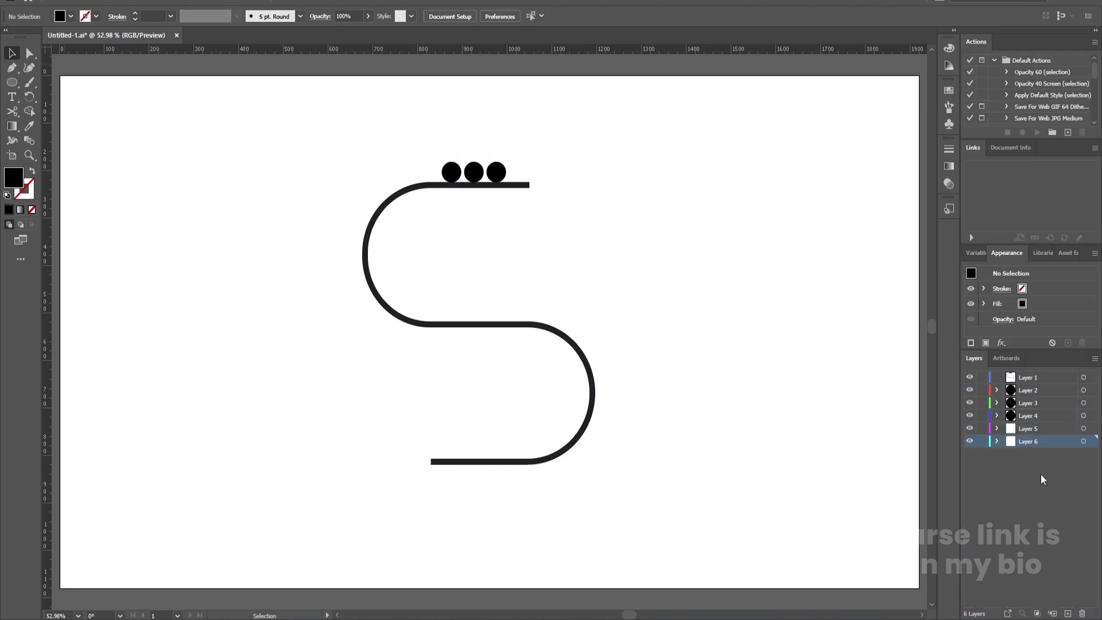
Delete the emptied Layer 1 and the guide's Layer 5, confirming the removal.
click(1026, 379)
click(1028, 416)
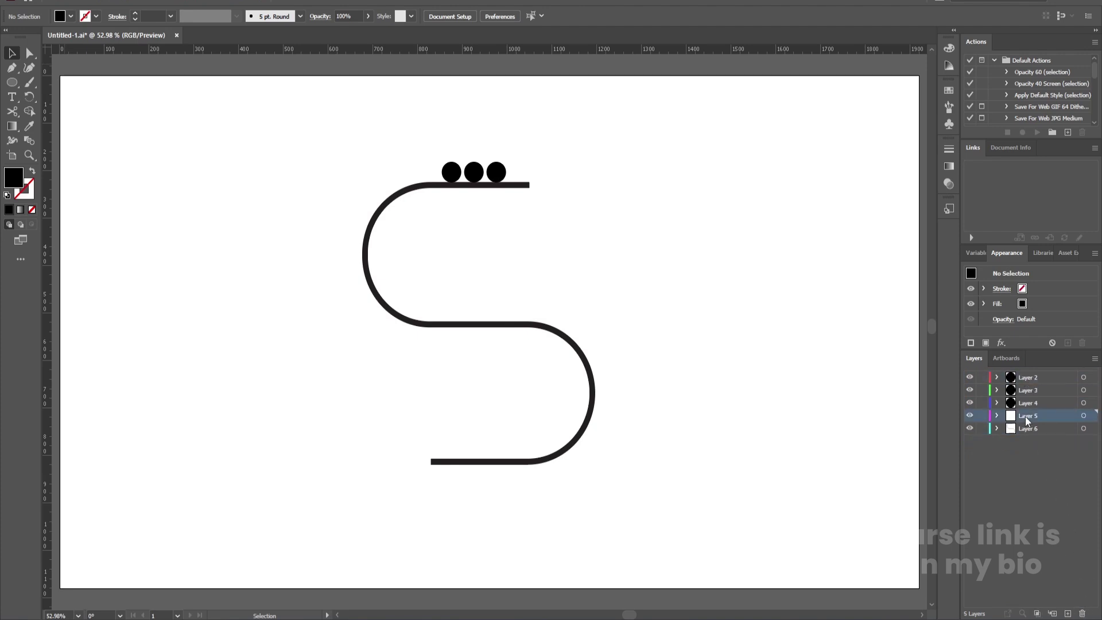
click(1083, 611)
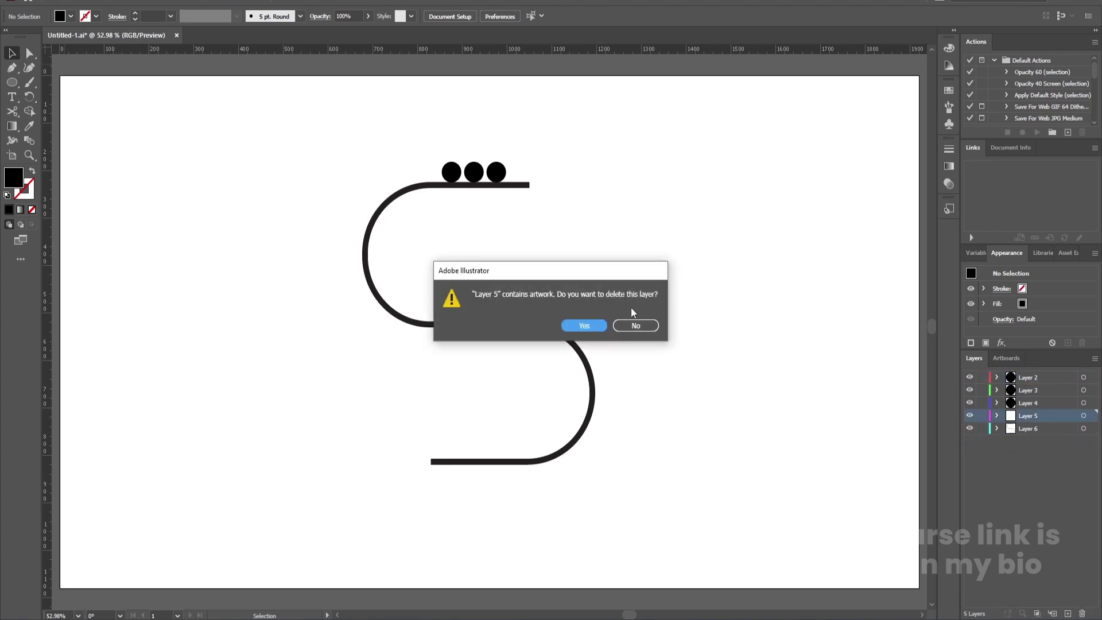
click(597, 322)
Check that the S path sits on its own layer and save the Illustrator document.
drag(647, 310, 553, 361)
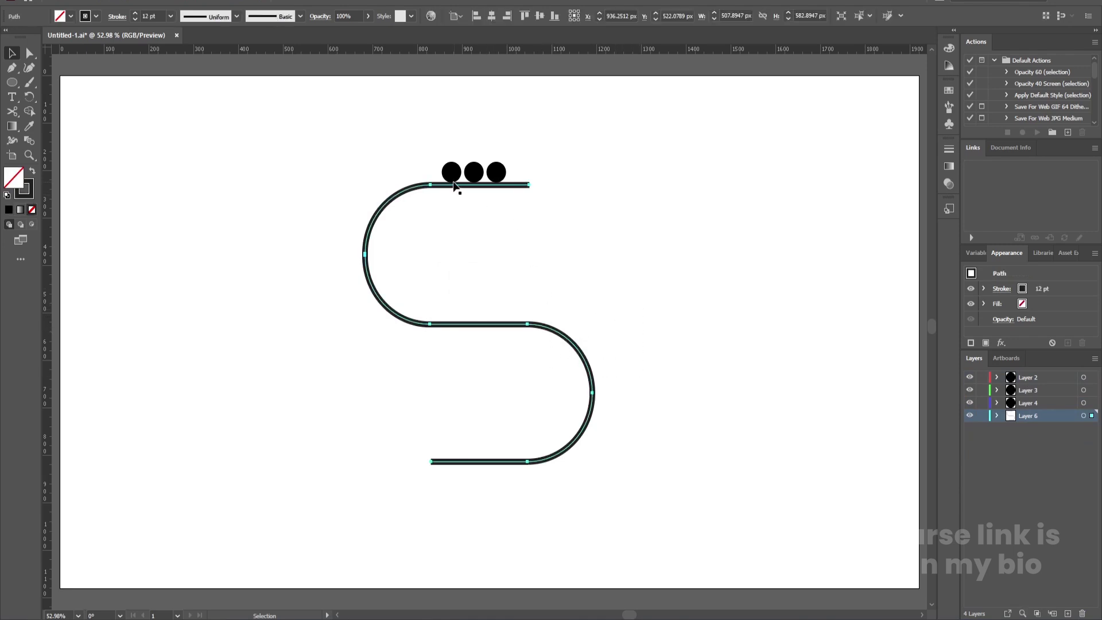
click(453, 178)
key(a)
key(ctrl+s)
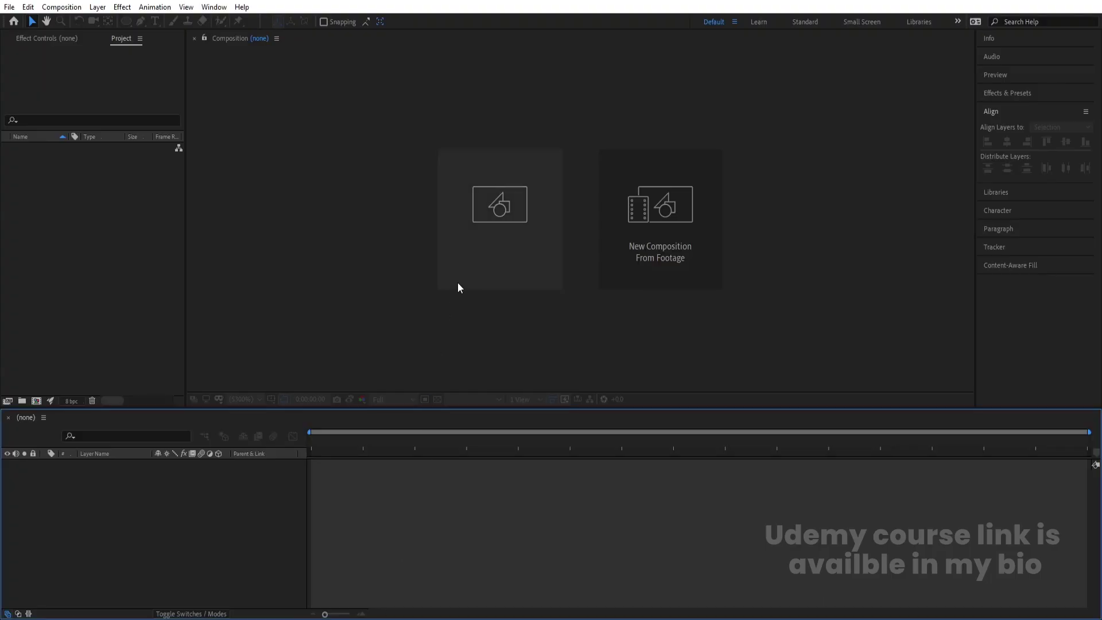
In After Effects, create a 1920 x 1080 px, 30 fps, 30-second composition named Main Animation and show the title/action safe guides.
click(498, 234)
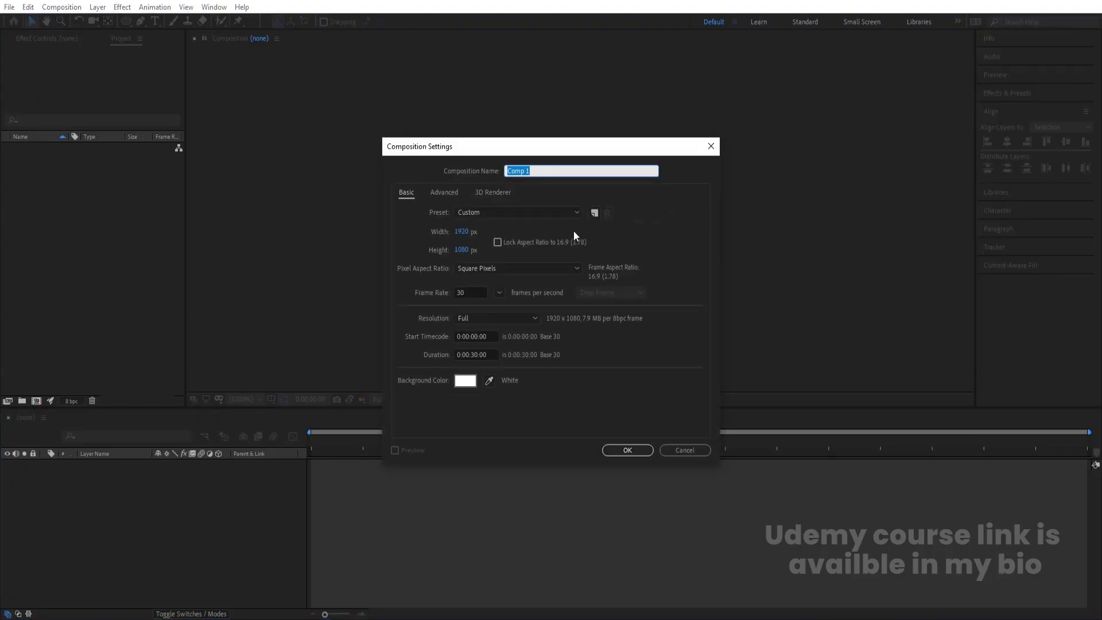
text(Main Animation)
click(627, 450)
click(271, 399)
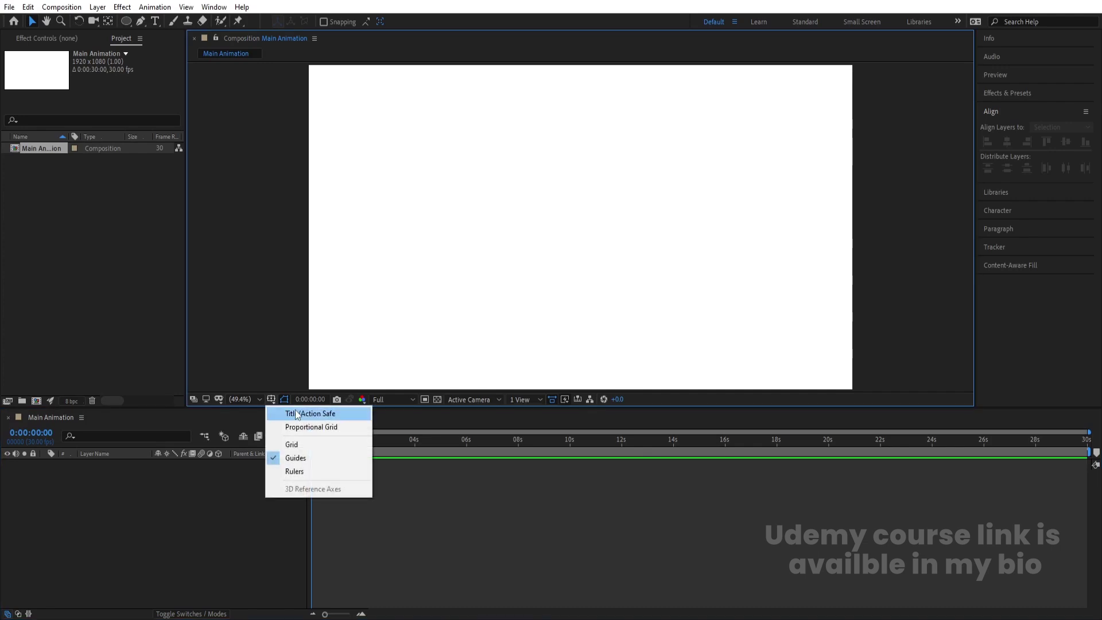
click(297, 414)
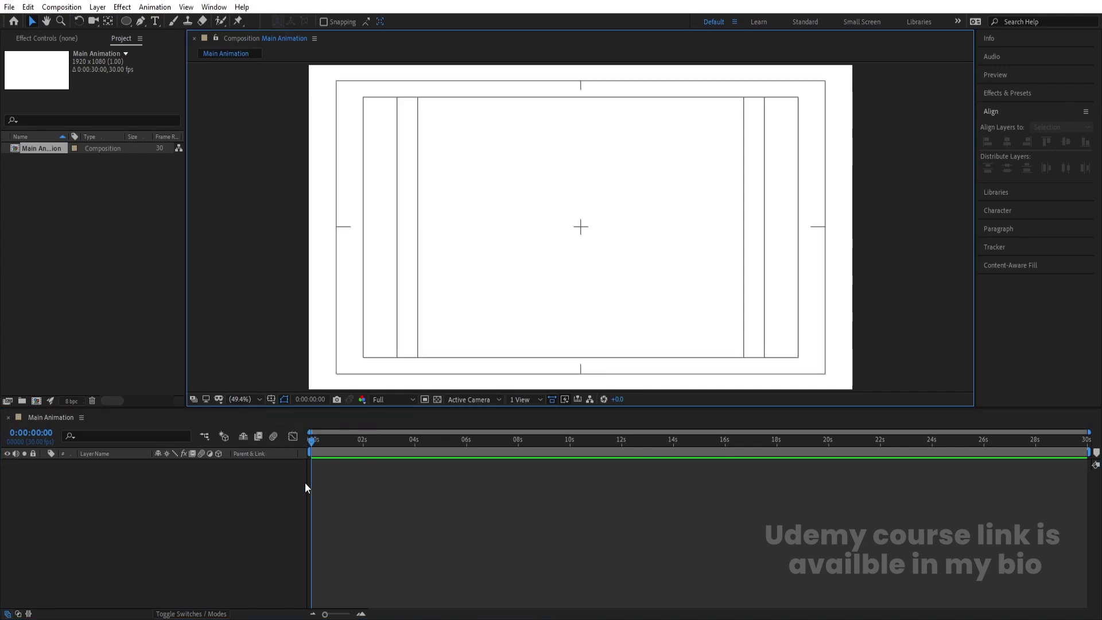
Import Untitled-1.ai as Composition - Retain Layer Sizes and add it to the Main Animation composition.
key(ctrl+i)
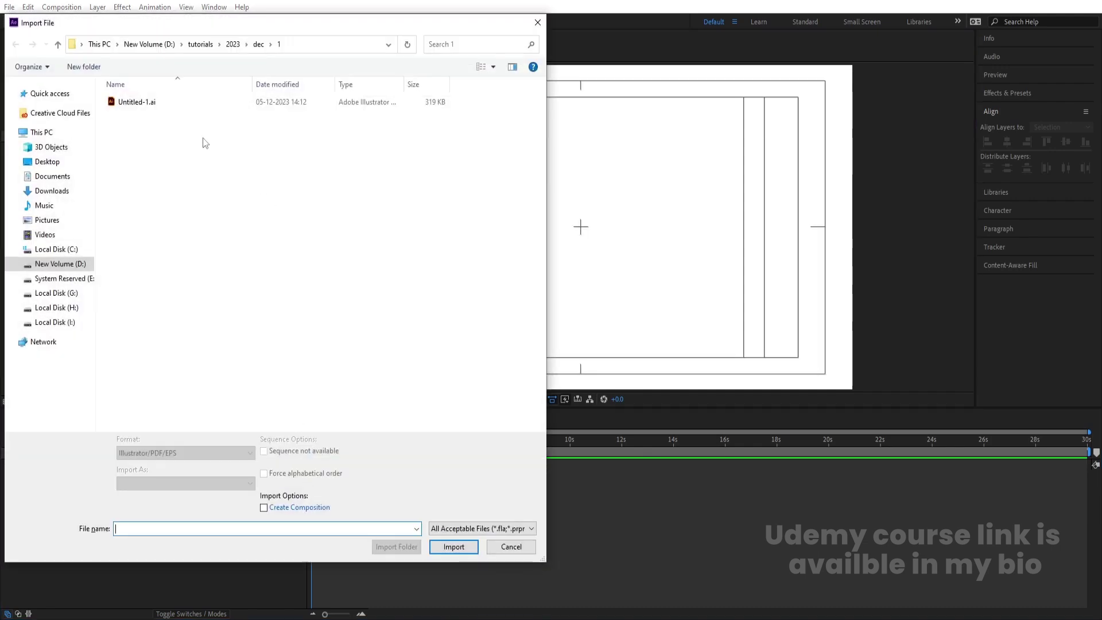
click(150, 106)
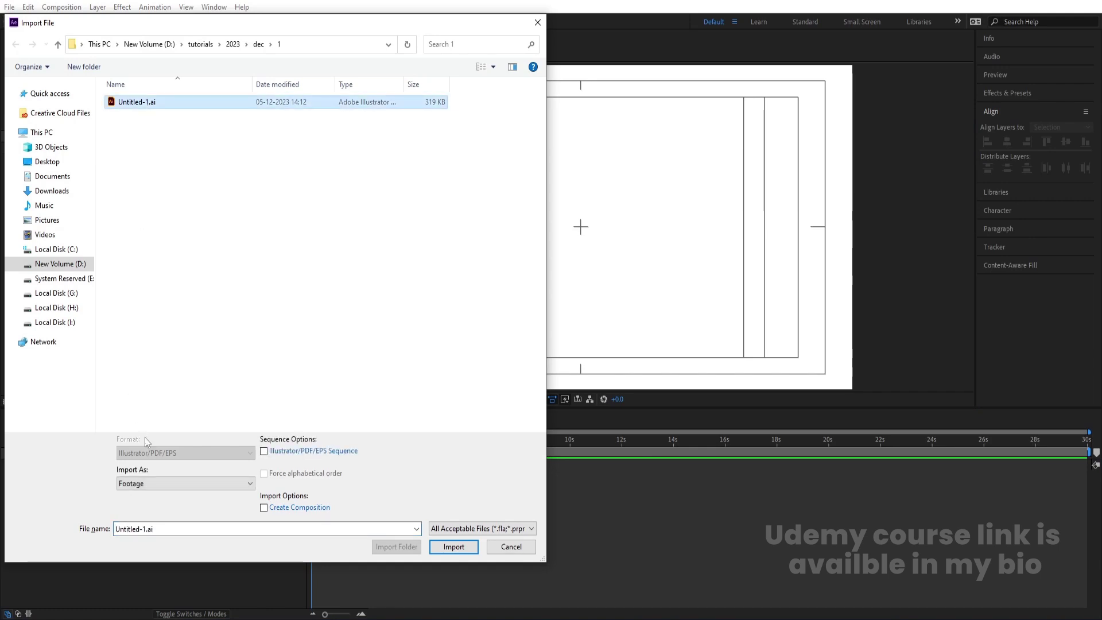
click(143, 484)
click(178, 511)
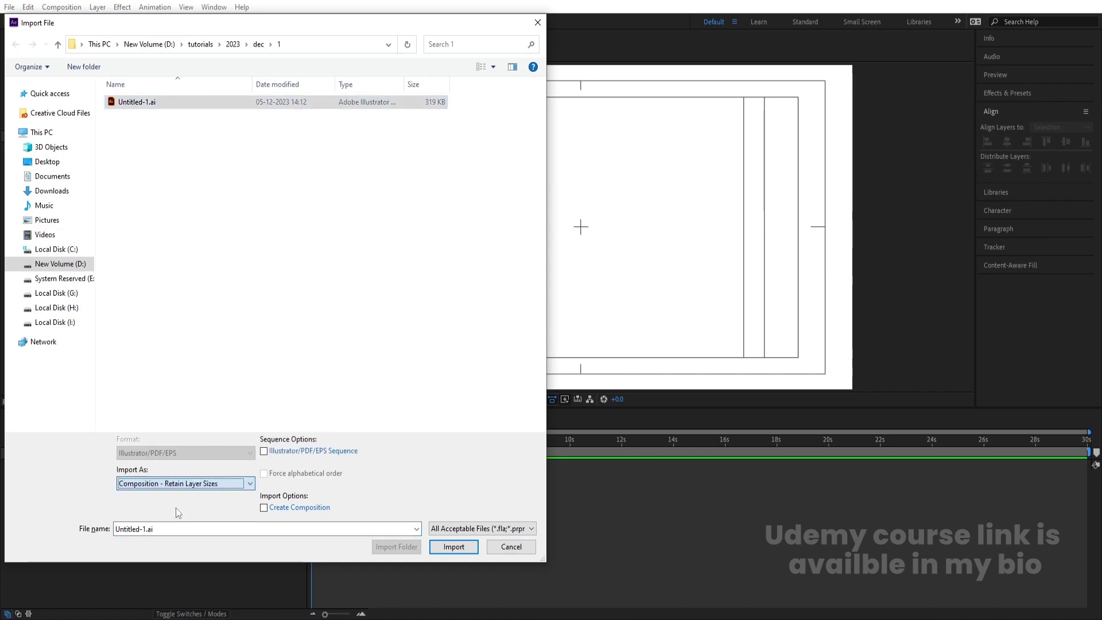
click(443, 544)
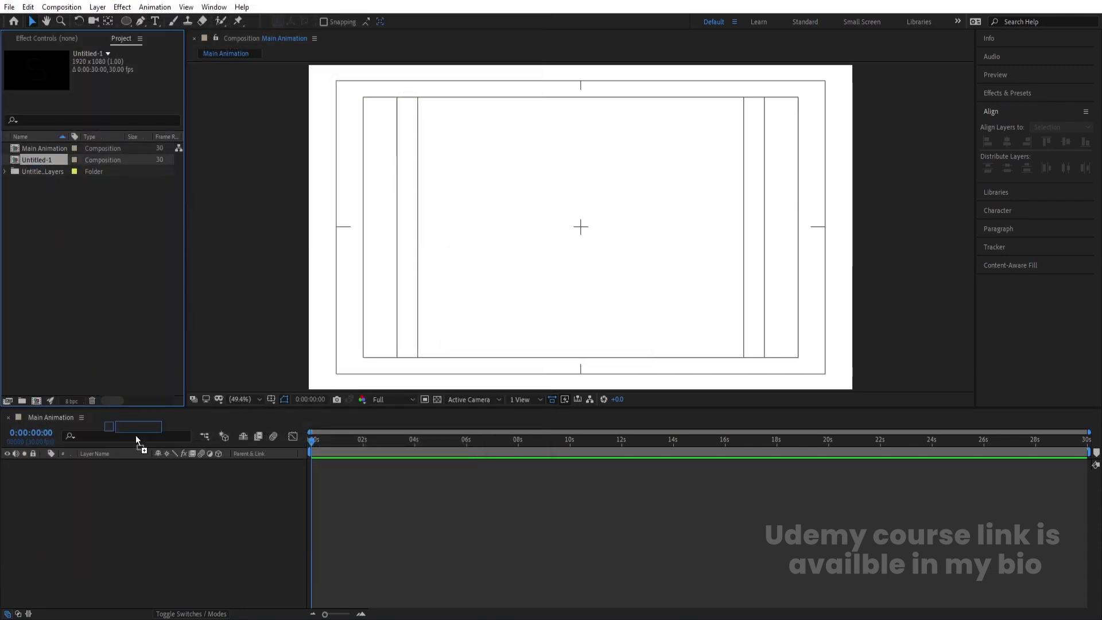
drag(135, 435, 144, 486)
Open the nested Untitled-1 composition and set its background colour to white (FFFFFF).
double_click(116, 465)
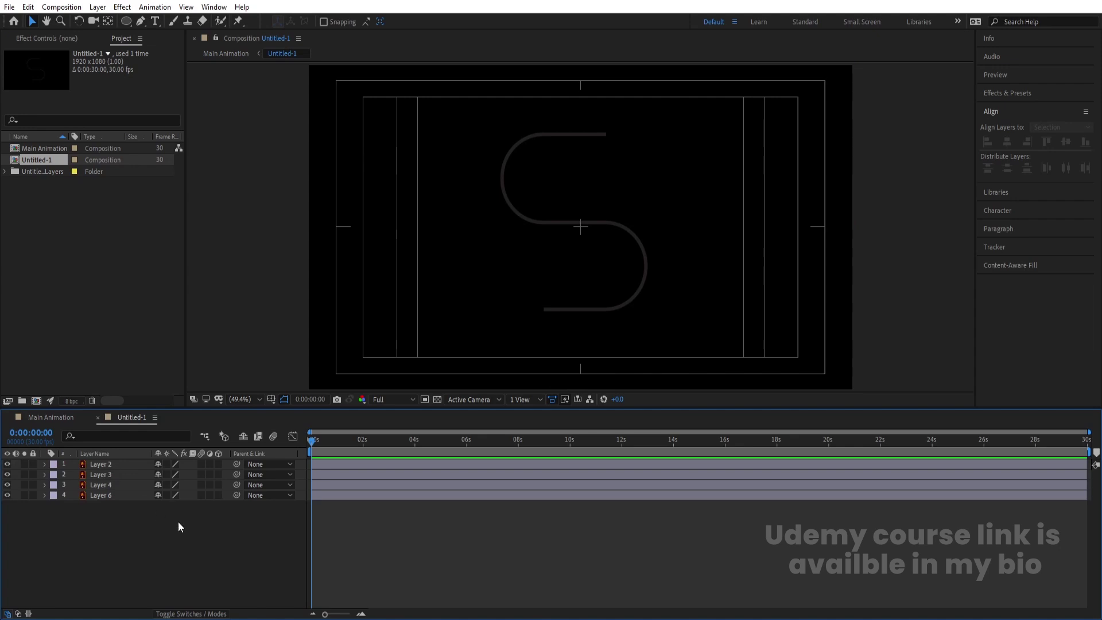
key(ctrl+k)
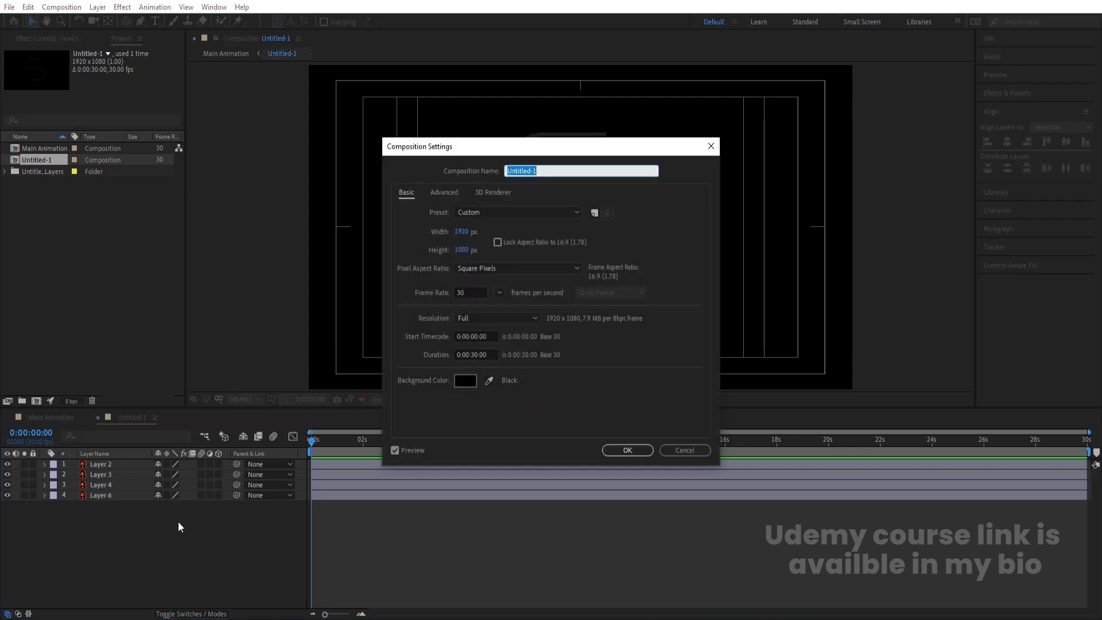
click(465, 381)
drag(226, 294, 60, 194)
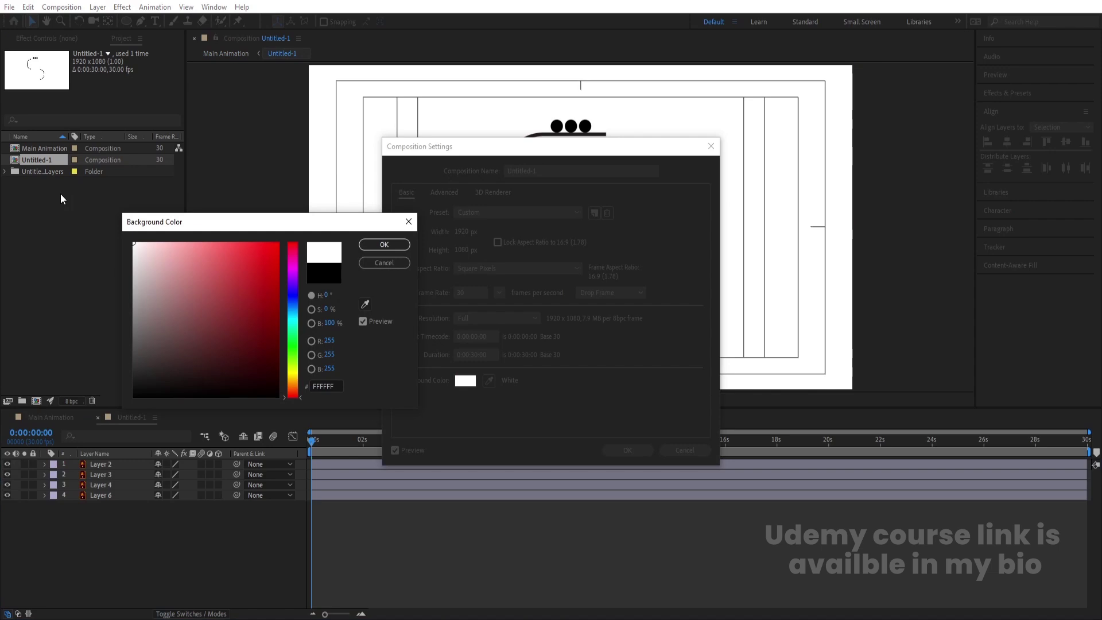
key(Return)
key(Return)
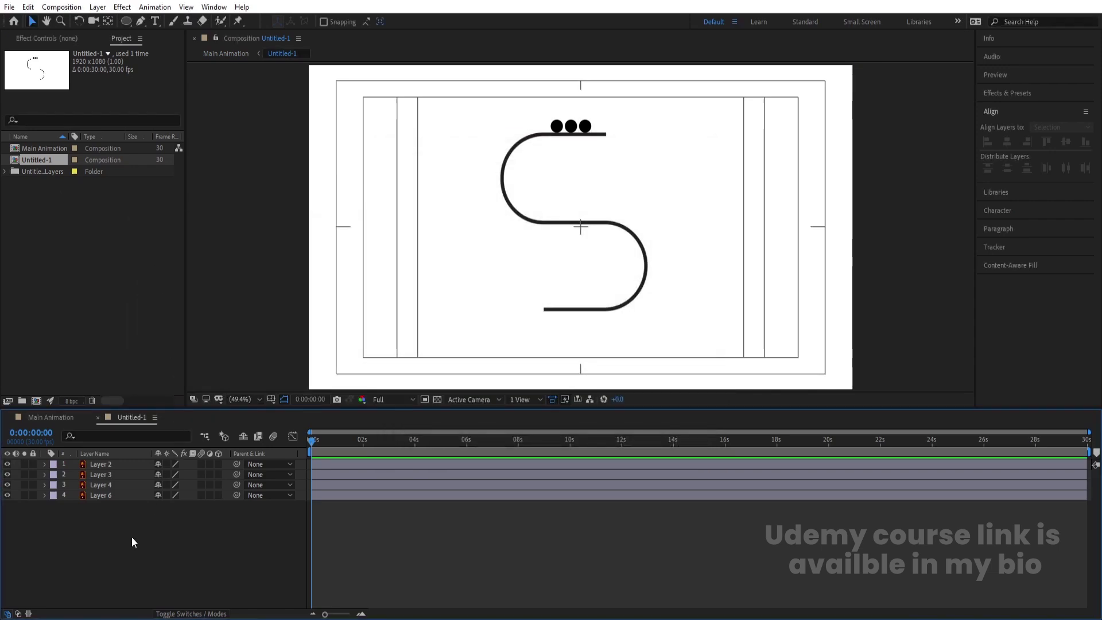
Convert the S artwork on Layer 6 into a shape layer using Create Shapes from Vector Layer.
click(125, 495)
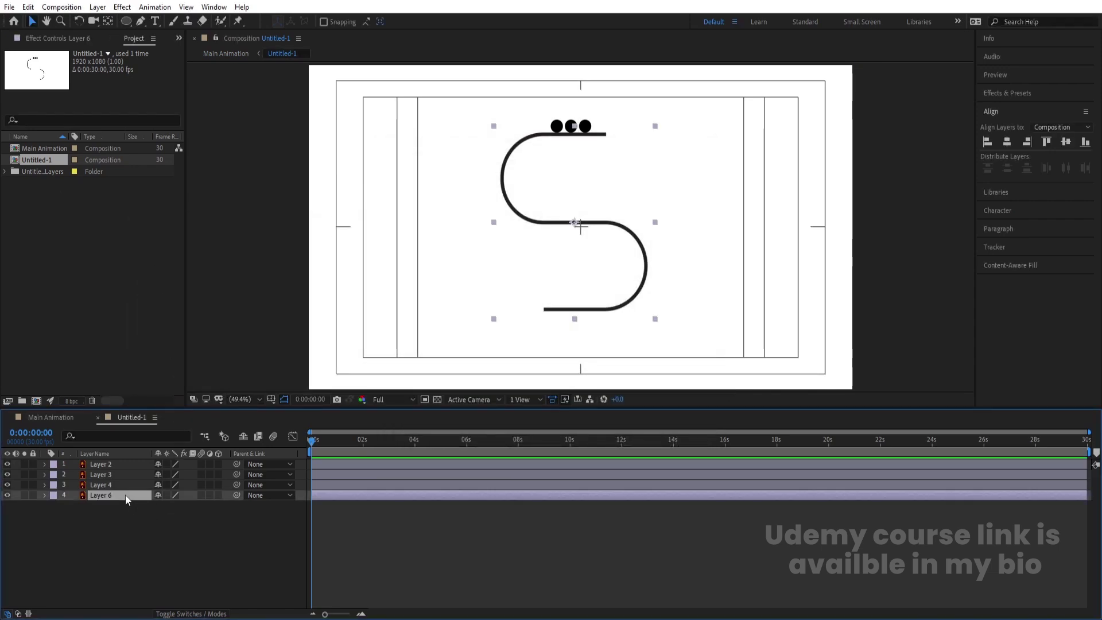
right_click(126, 495)
mouse_move(155, 412)
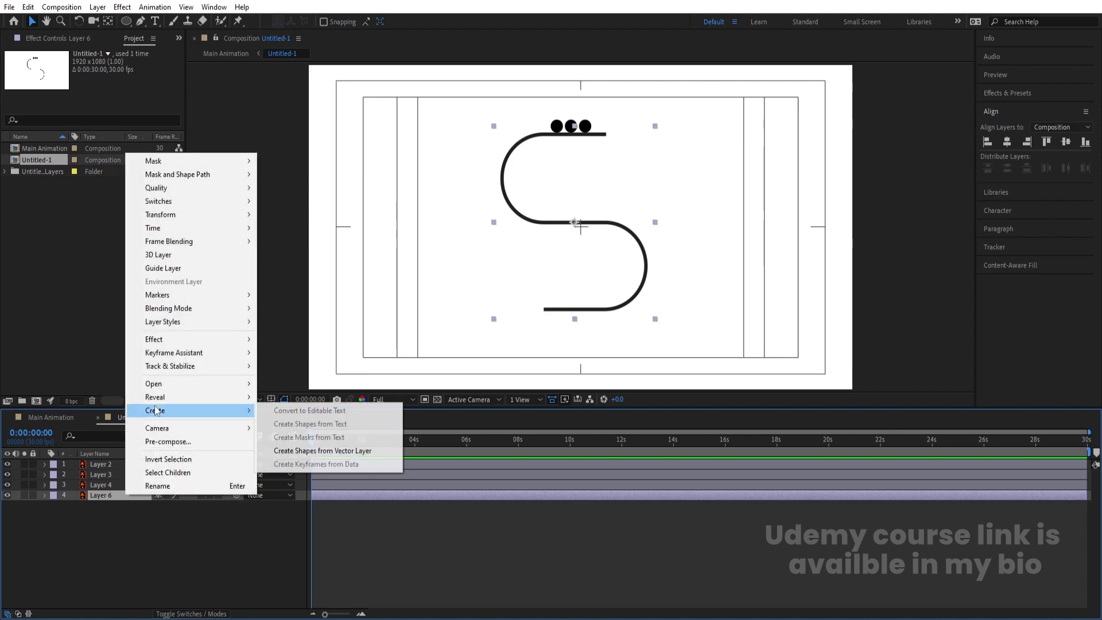
click(315, 451)
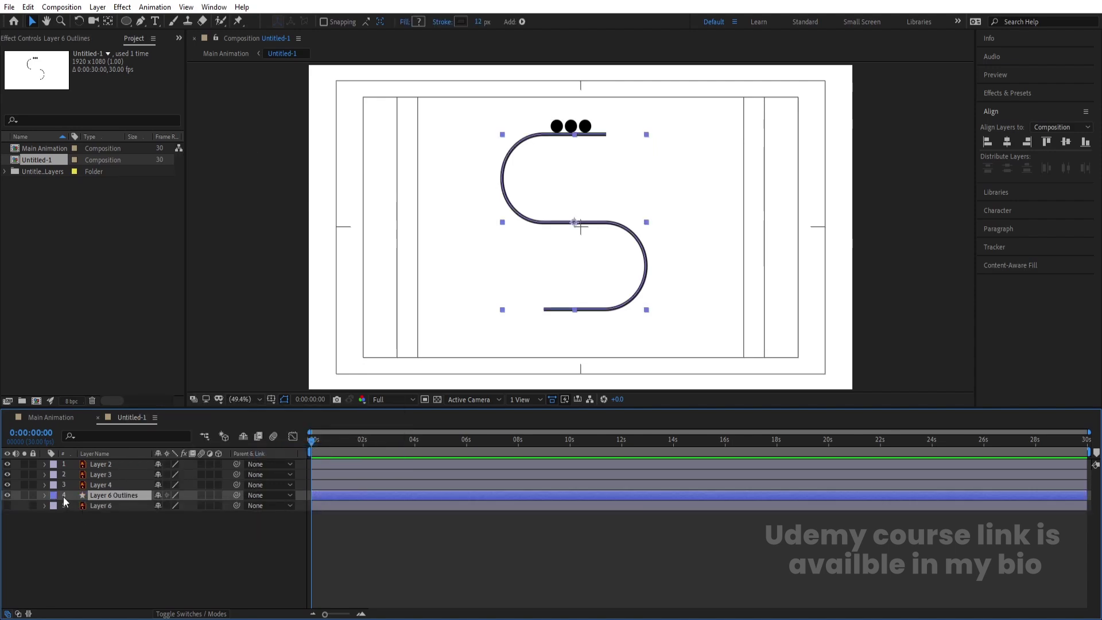
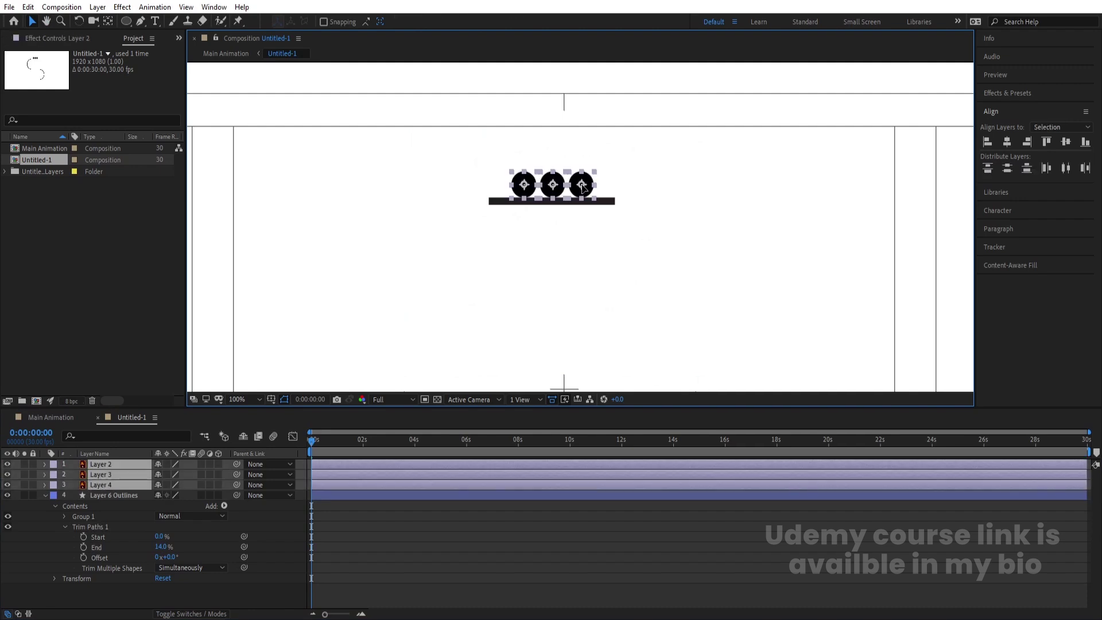
Show the rulers and place vertical guides at both ends of the short line beneath the circles.
click(735, 180)
drag(696, 201, 399, 288)
key(ctrl+r)
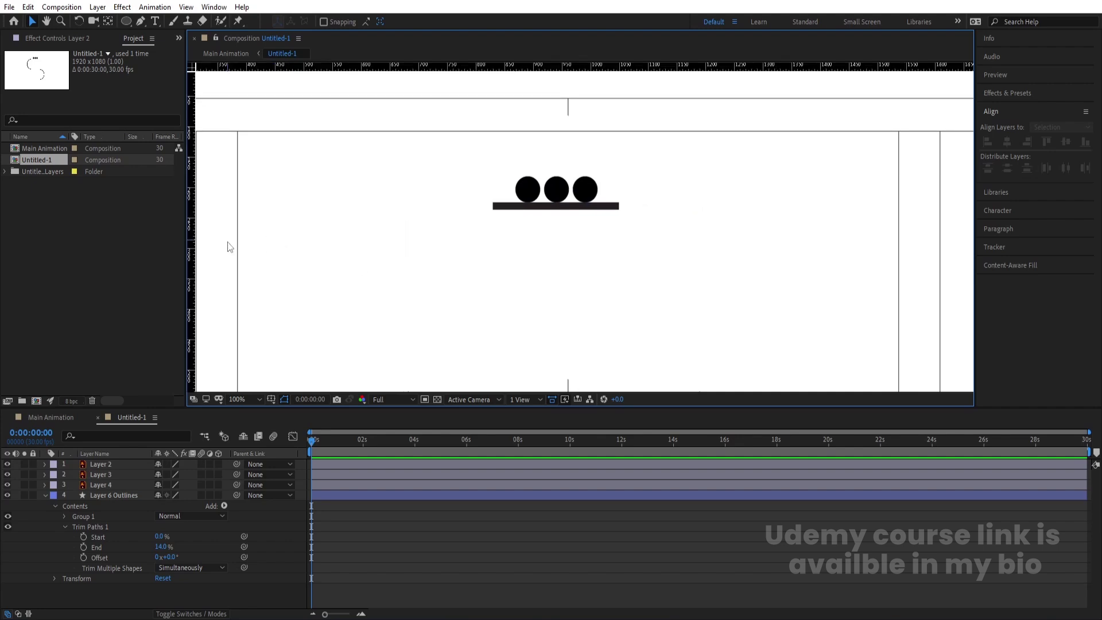
drag(194, 236, 492, 269)
drag(204, 248, 619, 242)
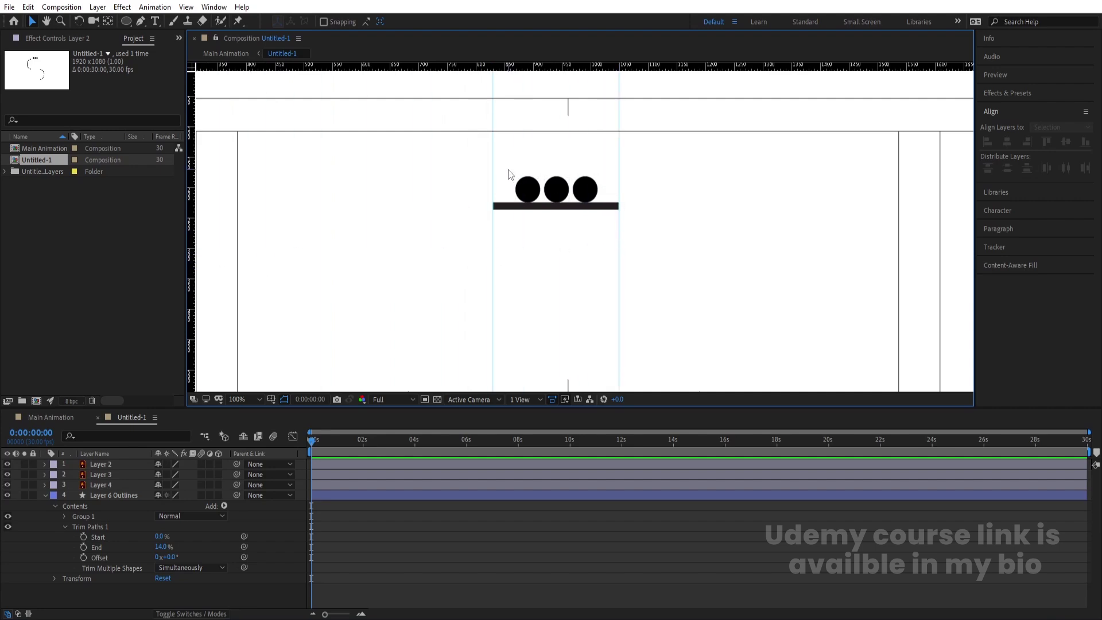
Nudge the three circles to centre them above the line, and start keyframing the Trim Paths Start and End at 0 seconds.
drag(585, 190, 587, 189)
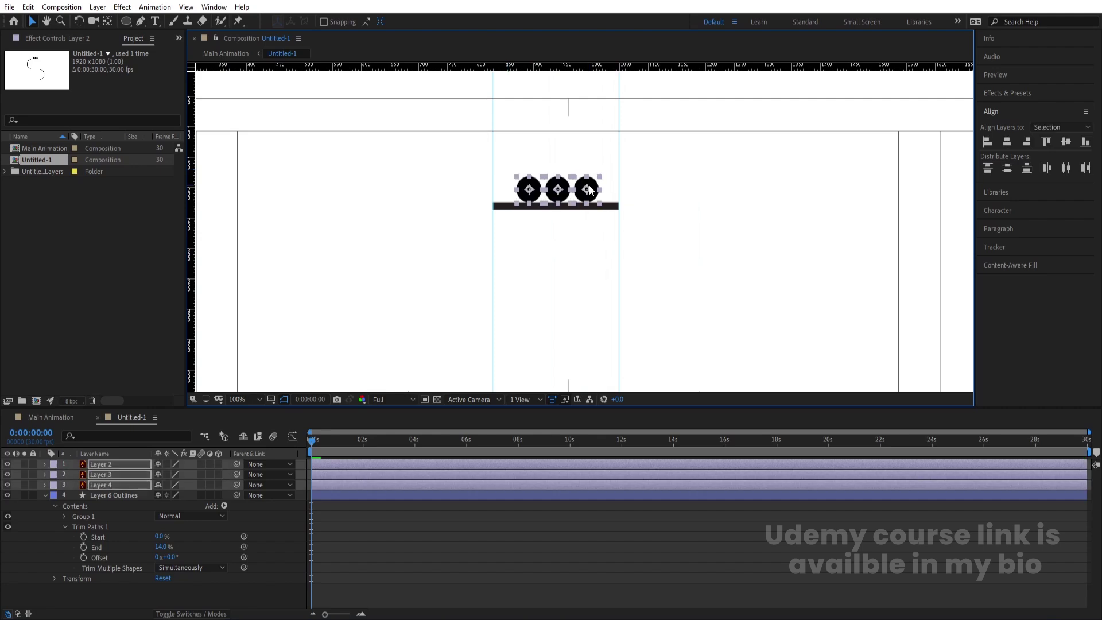
click(383, 509)
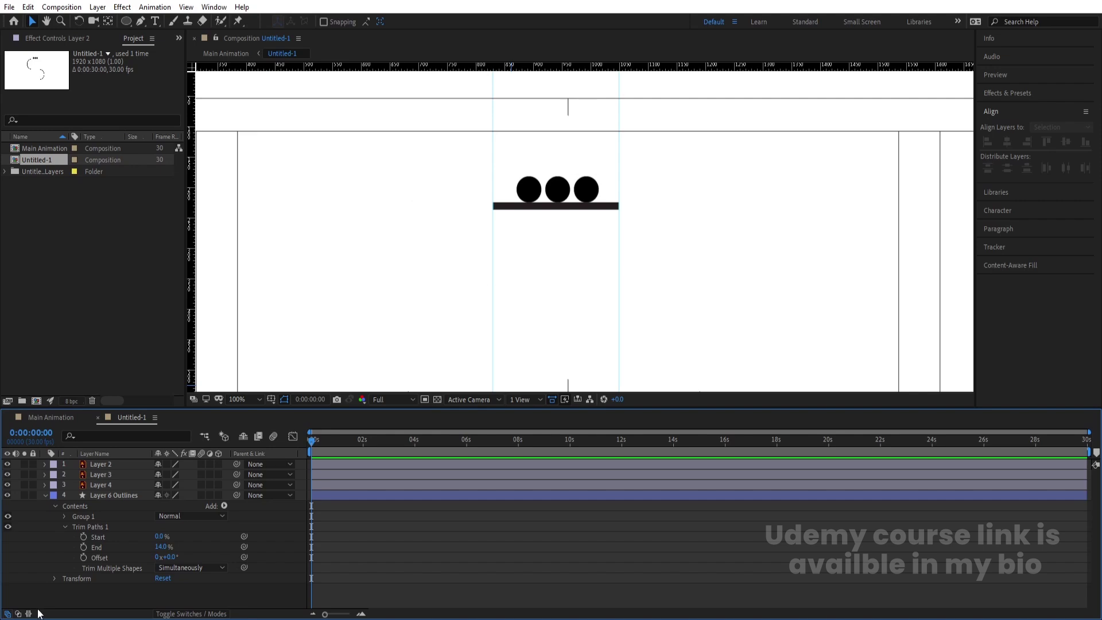
click(84, 547)
click(84, 537)
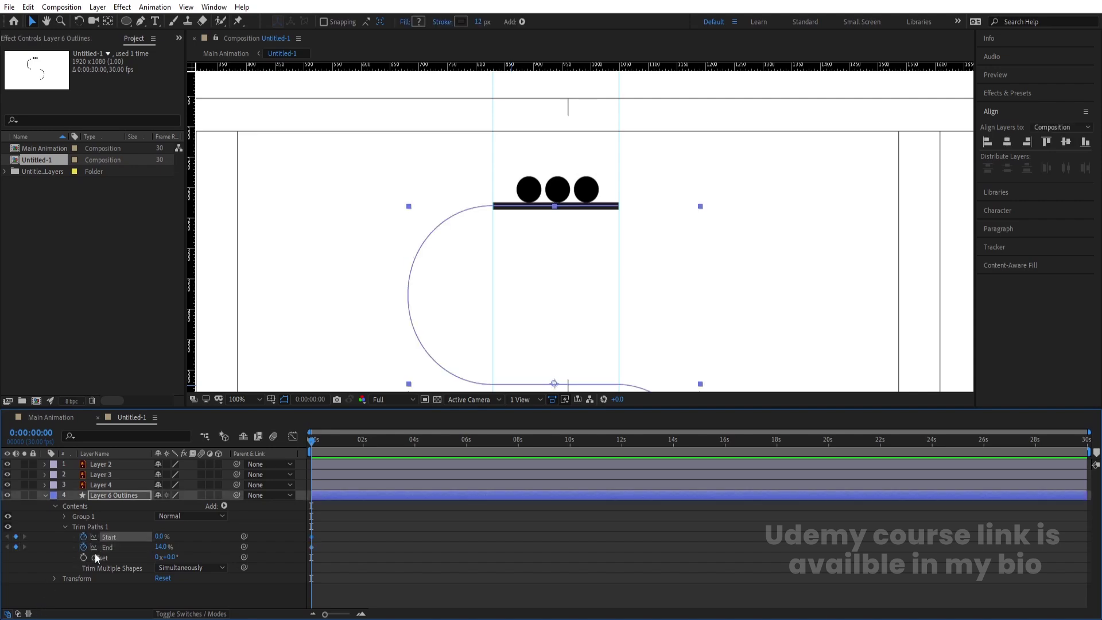
At 1 second, set the Trim Paths End to 57.5% so the stroke stops at the second guide on the S's middle bar.
key(equal)
click(363, 439)
drag(465, 269, 461, 187)
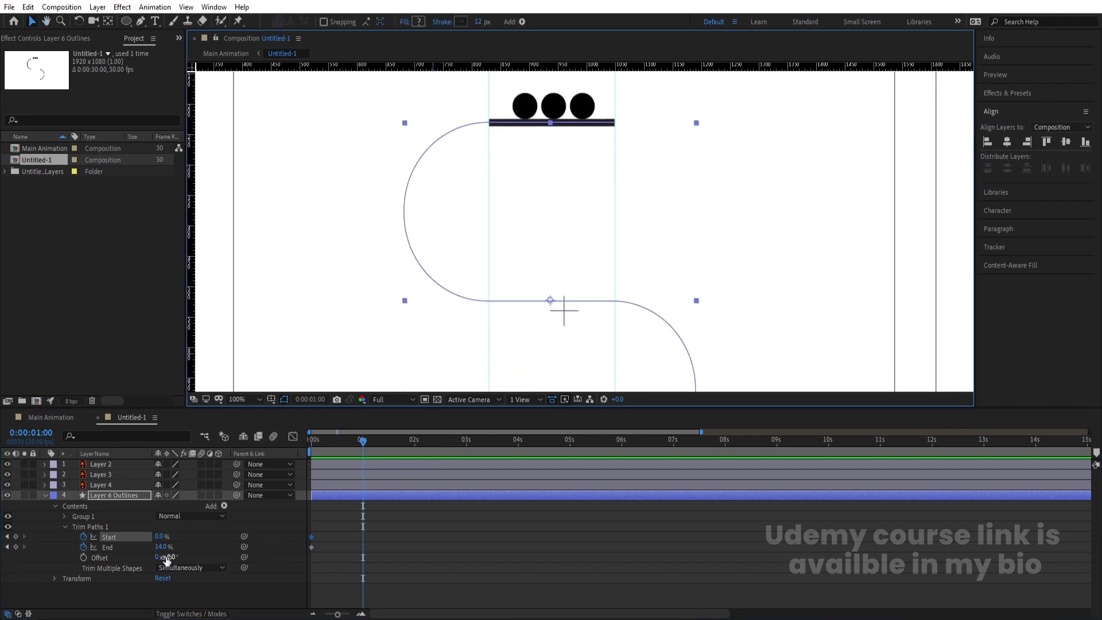
drag(161, 548, 188, 548)
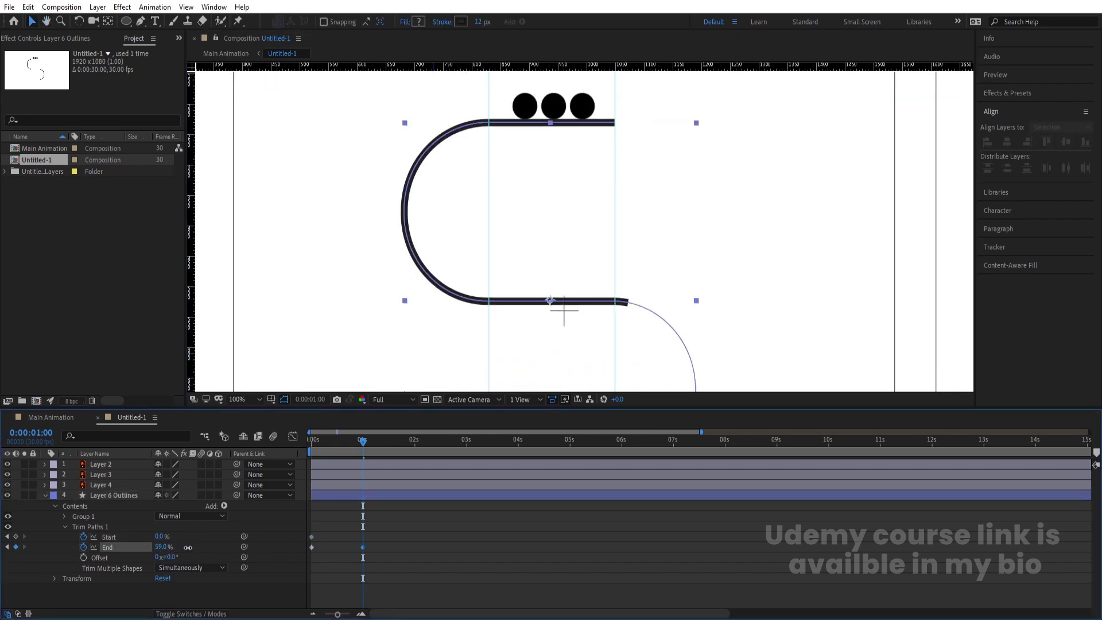
click(163, 547)
key(Return)
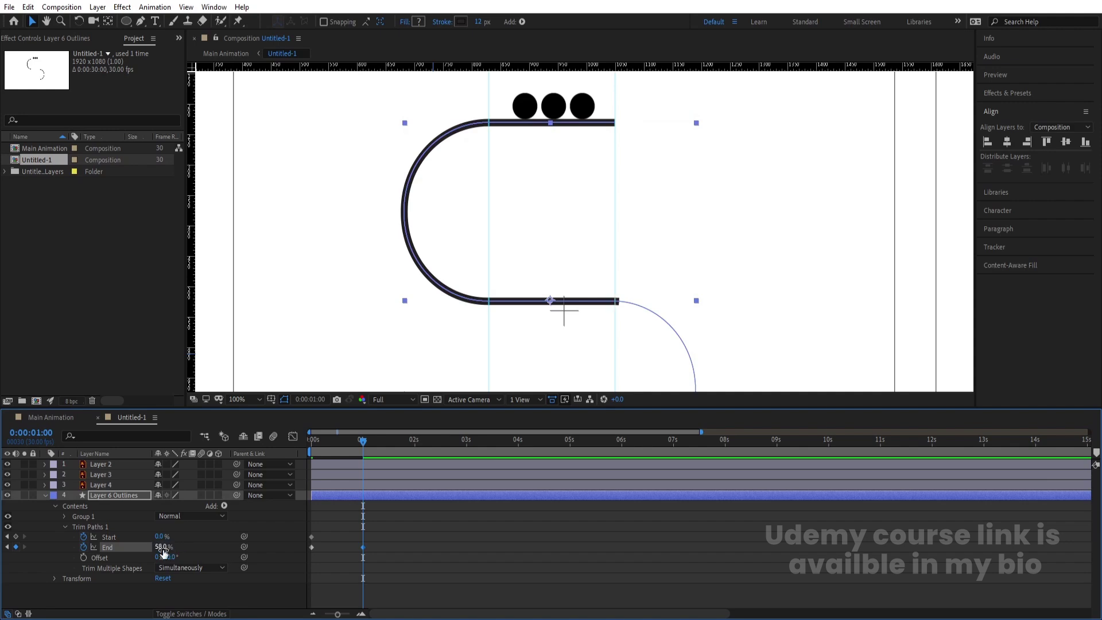
key(comma)
key(period)
scroll(620, 309, up, 1)
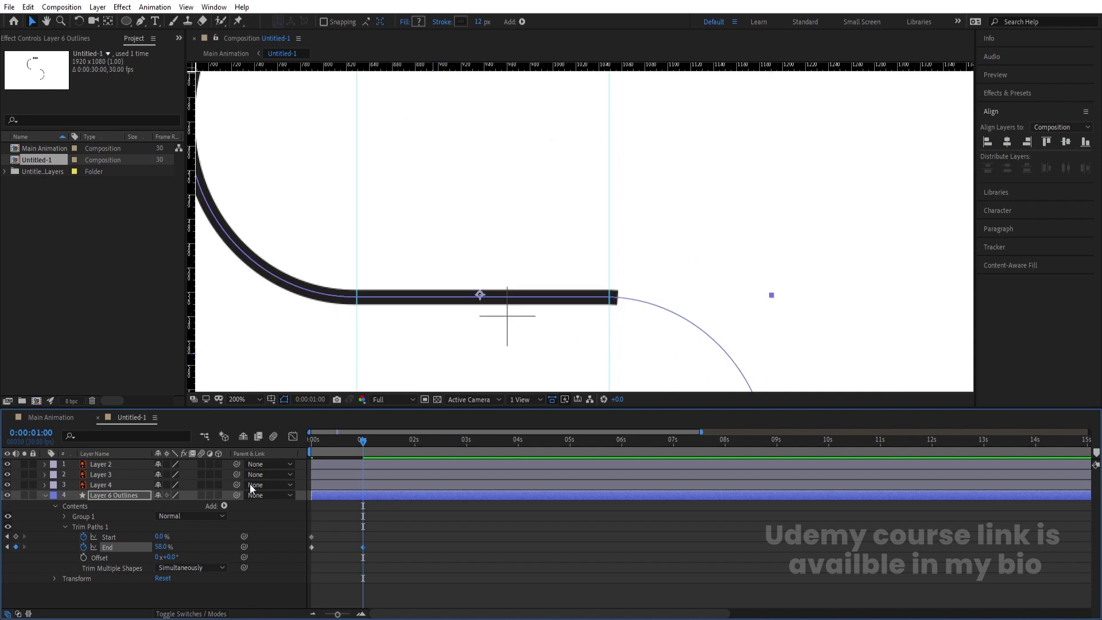
click(164, 546)
key(Return)
At 1 second, set the Trim Paths Start to 43.5% so the line begins at the first guide.
drag(162, 537, 186, 537)
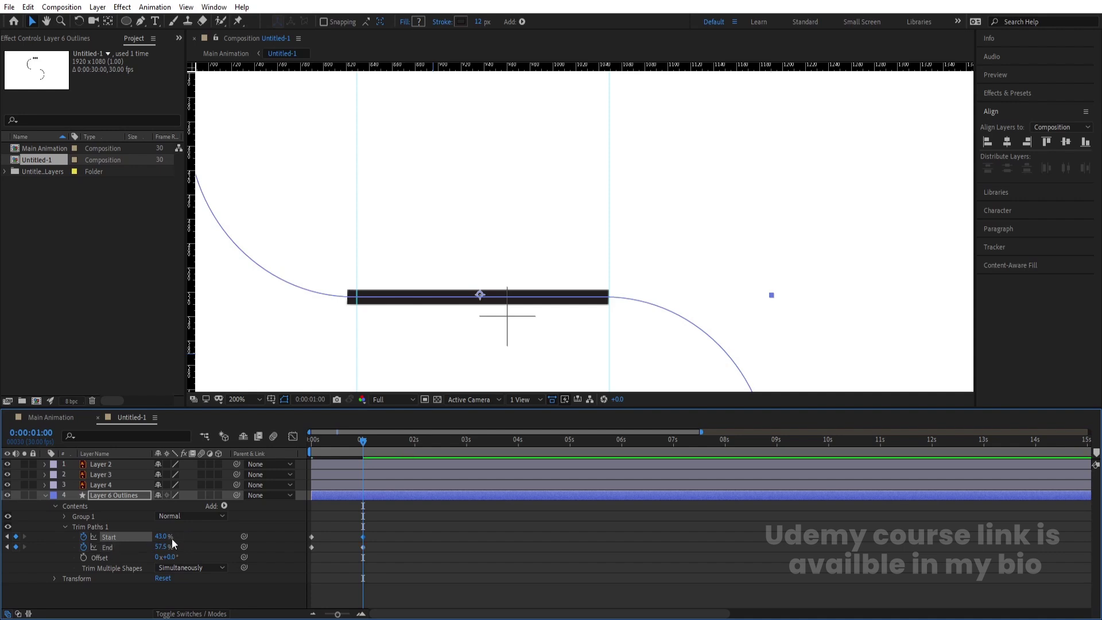
click(162, 536)
text(42)
key(Return)
click(163, 537)
key(Return)
click(163, 537)
key(Return)
scroll(409, 310, down, 4)
click(349, 527)
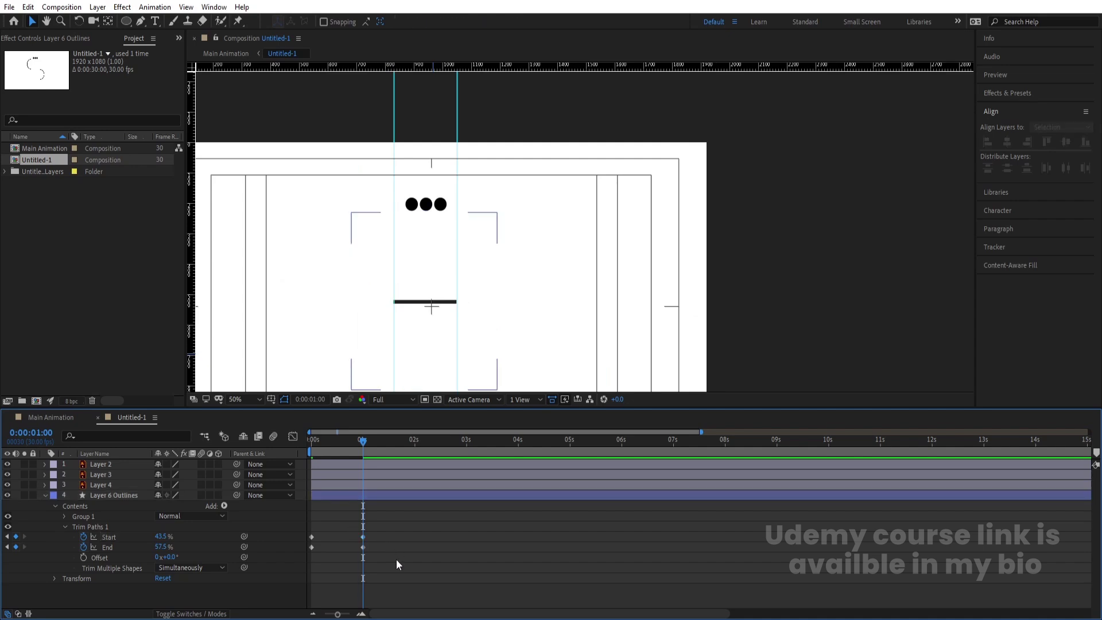
Apply Easy Ease to all the Trim Paths Start and End keyframes and preview the line's movement.
drag(397, 565, 281, 500)
key(F9)
key(Home)
key(space)
key(space)
key(j)
click(406, 515)
Add hold keyframes for the Trim Paths Start and End at 2 seconds with their values unchanged.
click(415, 440)
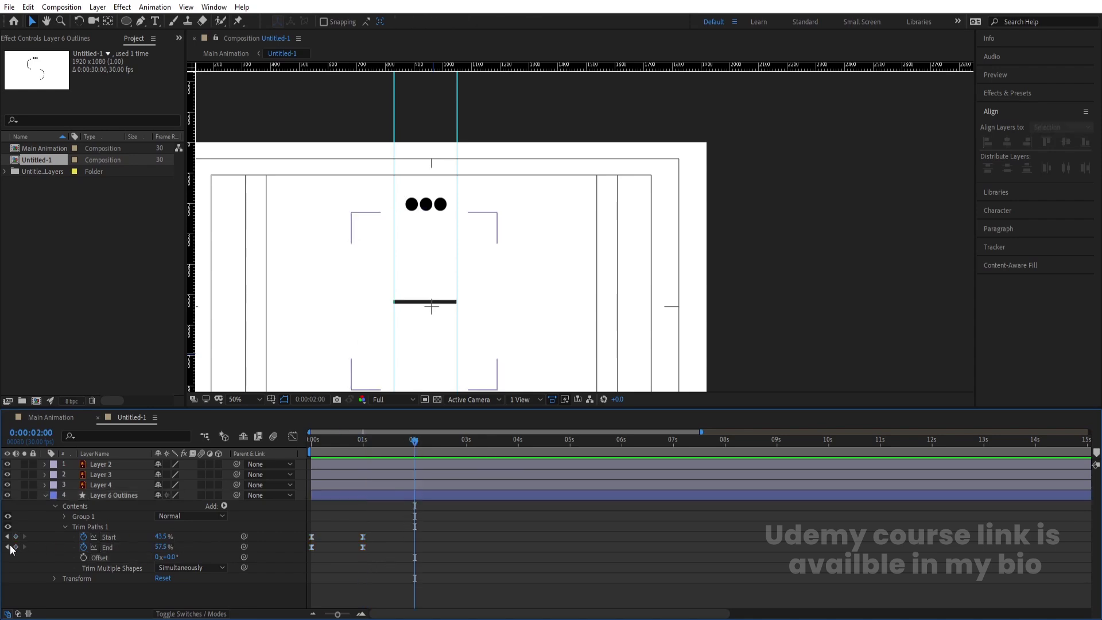
click(16, 537)
click(16, 546)
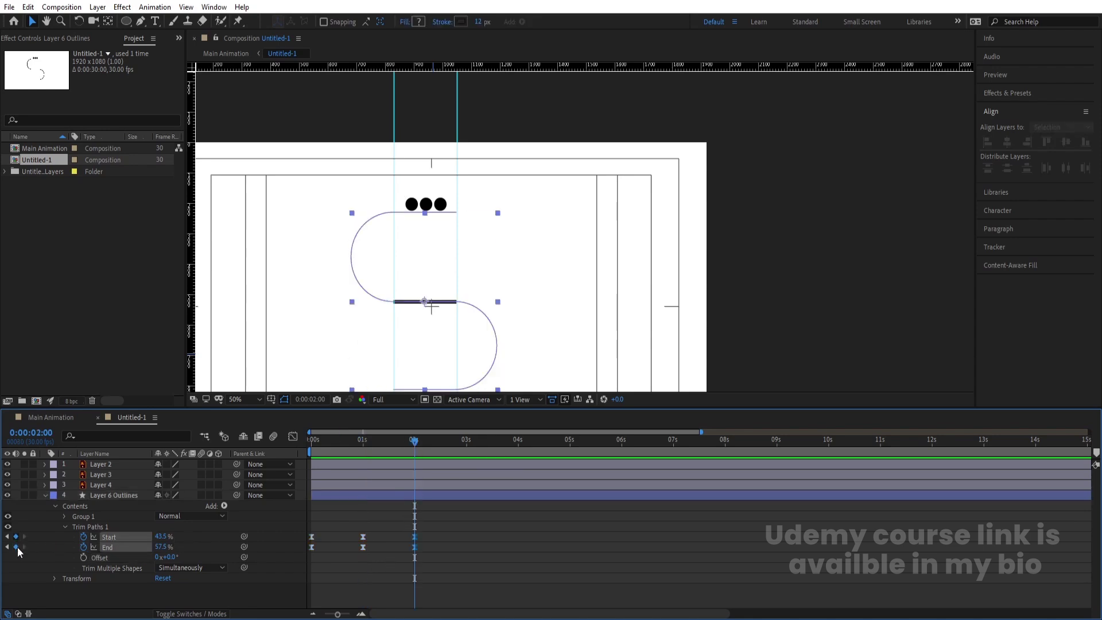
At 3 seconds, set the Trim Paths End to 100% and raise Start to shorten the line on the S's lowest bar.
click(466, 441)
click(458, 522)
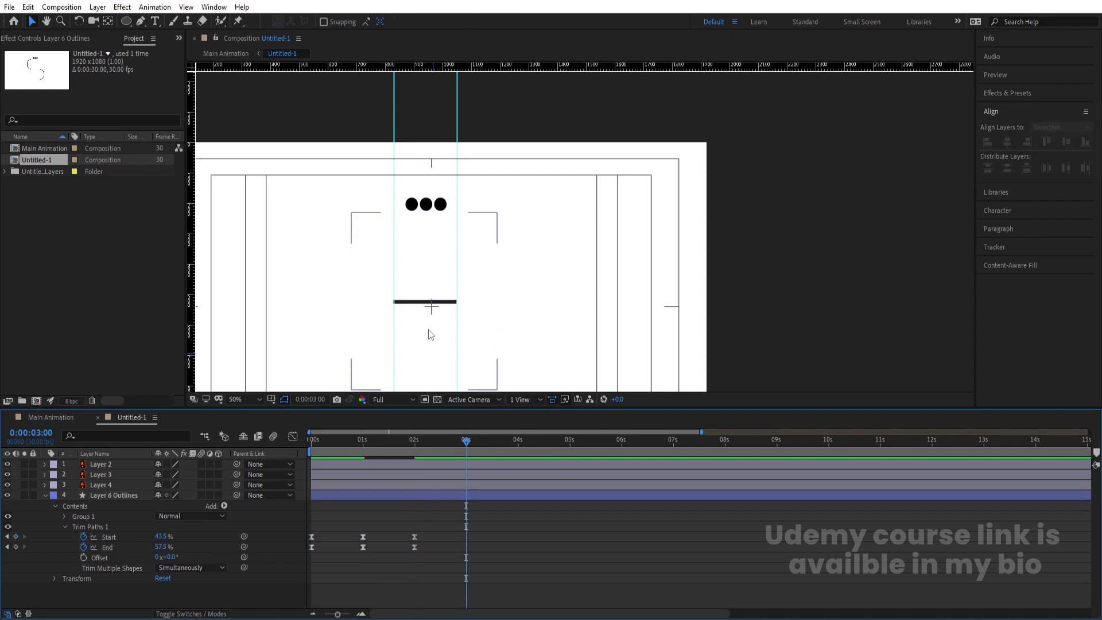
scroll(431, 334, down, 2)
click(241, 399)
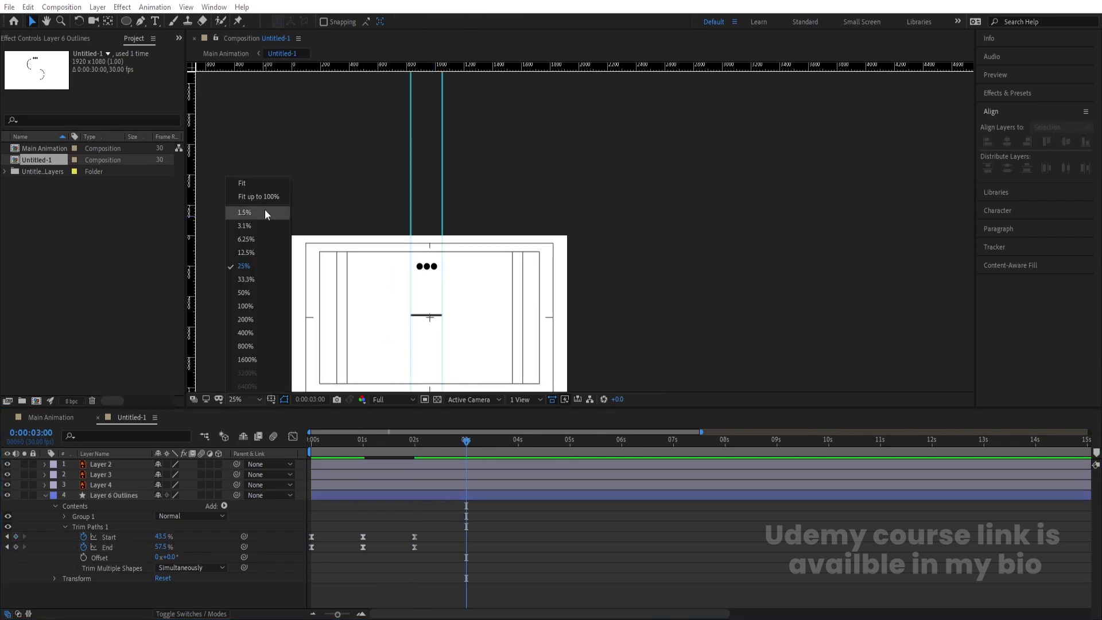
click(249, 184)
key(slash)
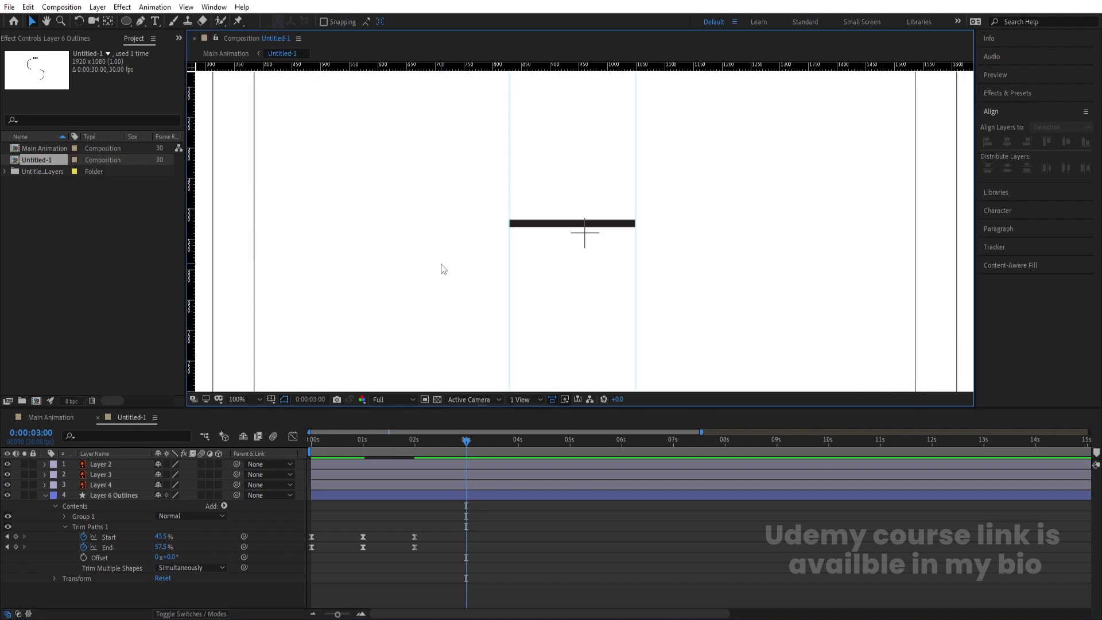
drag(440, 263, 401, 158)
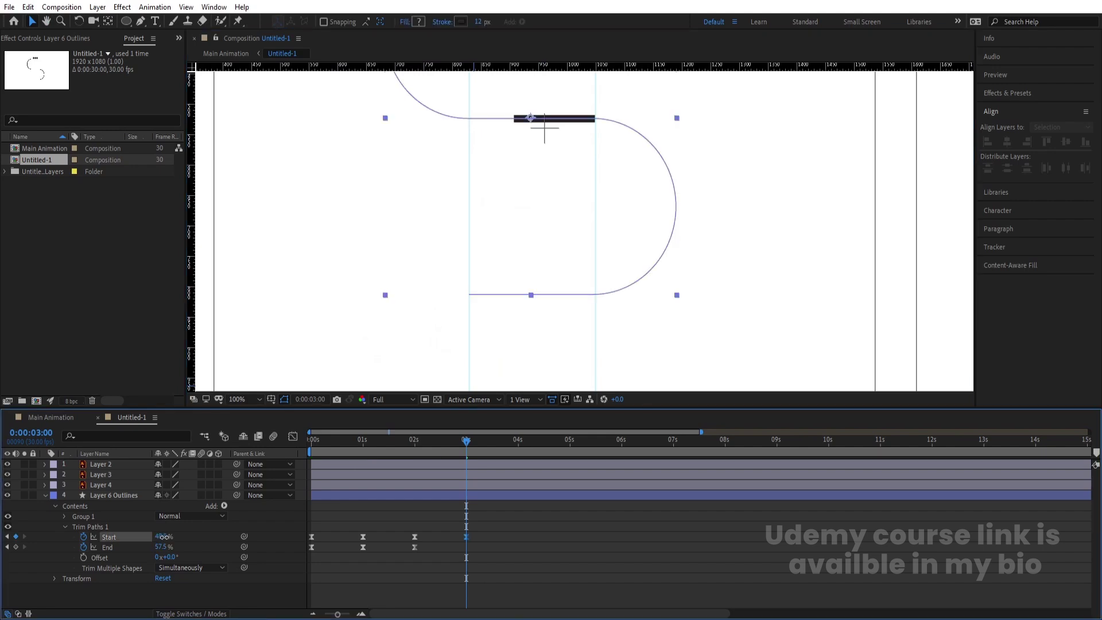
mouse_move(161, 547)
mouse_down()
mouse_move(188, 547)
mouse_move(163, 536)
mouse_move(182, 535)
mouse_up()
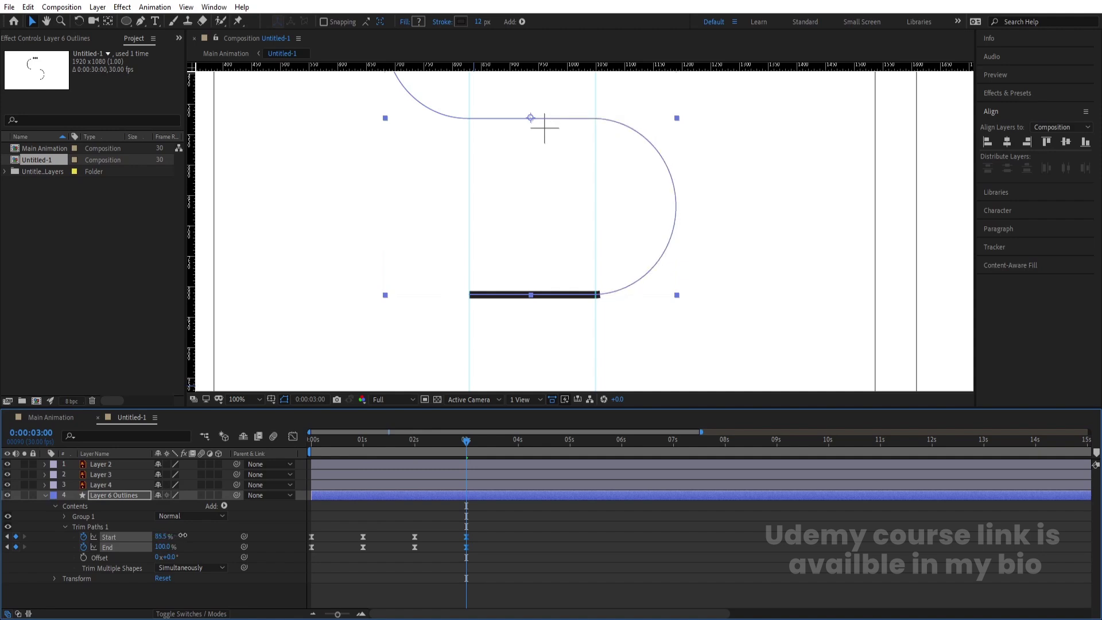
Fine-tune the Trim Paths Start at 3 seconds to 86% so the line fits between the guides.
click(161, 537)
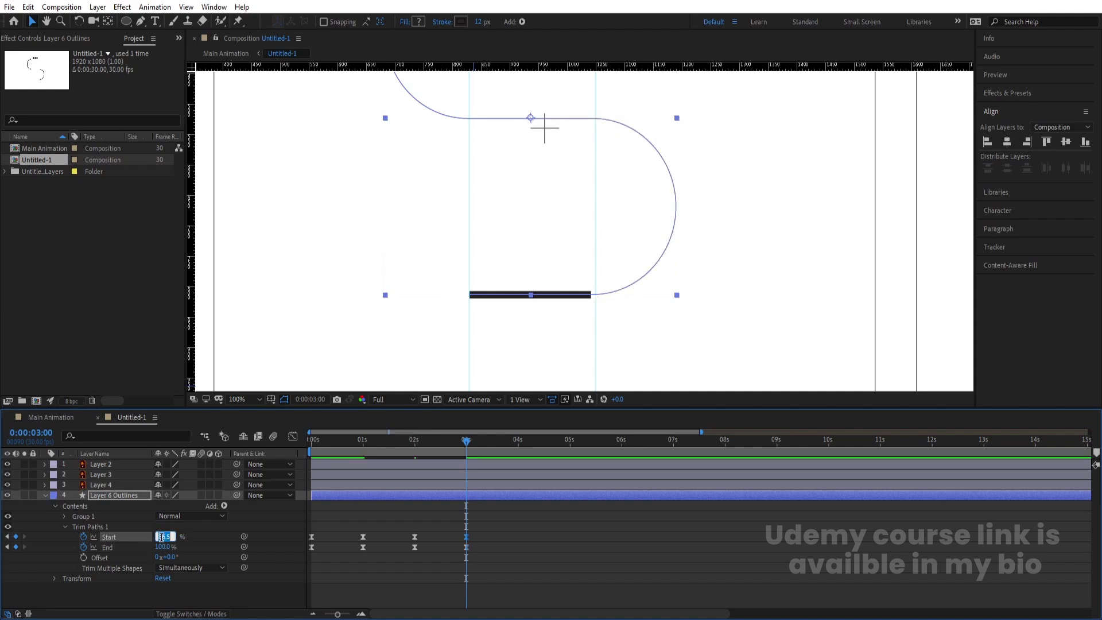
key(Return)
click(161, 537)
text(85.5)
key(Return)
click(161, 538)
text(76)
key(Return)
drag(165, 533, 164, 536)
click(438, 515)
Fit the whole composition in view and play the line animation from the beginning.
key(j)
click(349, 441)
key(Home)
click(246, 400)
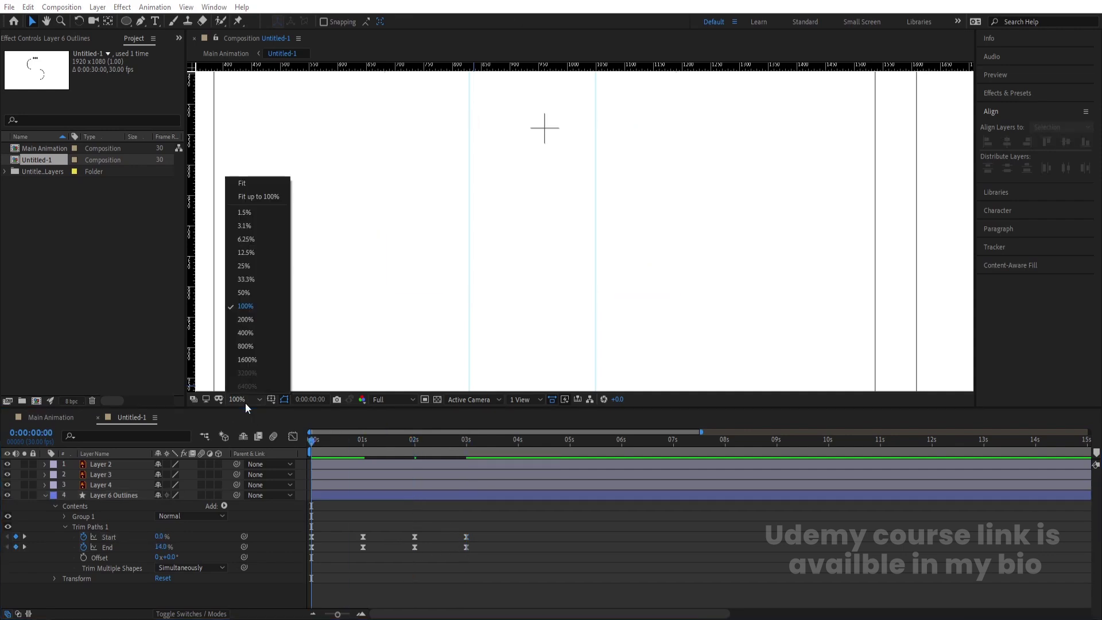
click(242, 183)
key(space)
key(space)
drag(331, 440, 170, 457)
Start keyframing Position at 0 seconds on the three circle layers, Layer 2, Layer 3 and Layer 4.
click(99, 485)
shift+click(97, 464)
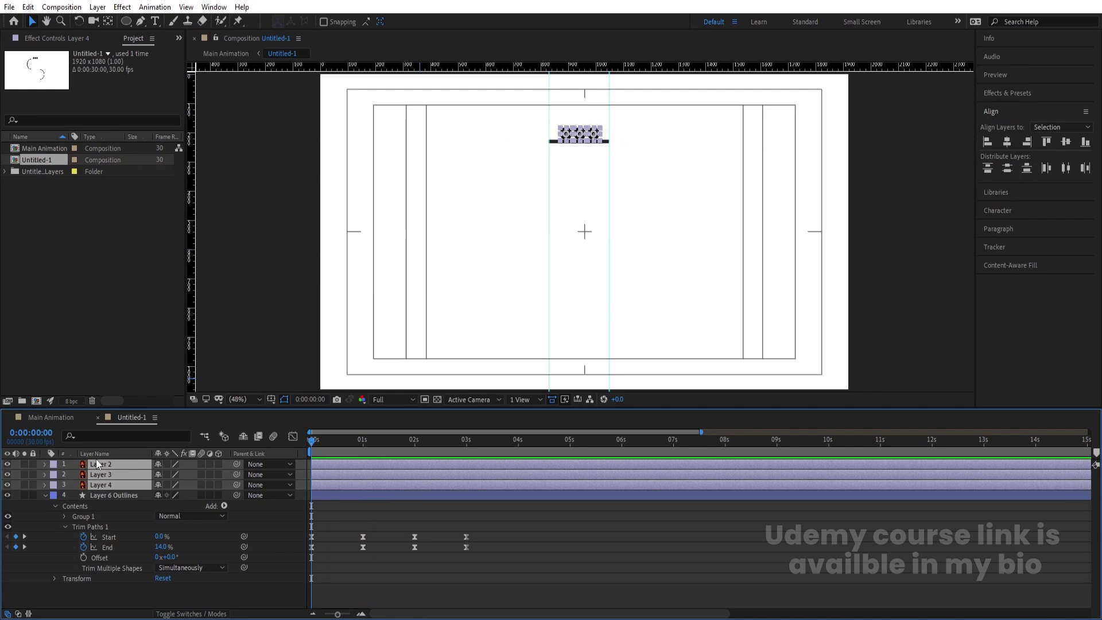
key(p)
click(73, 475)
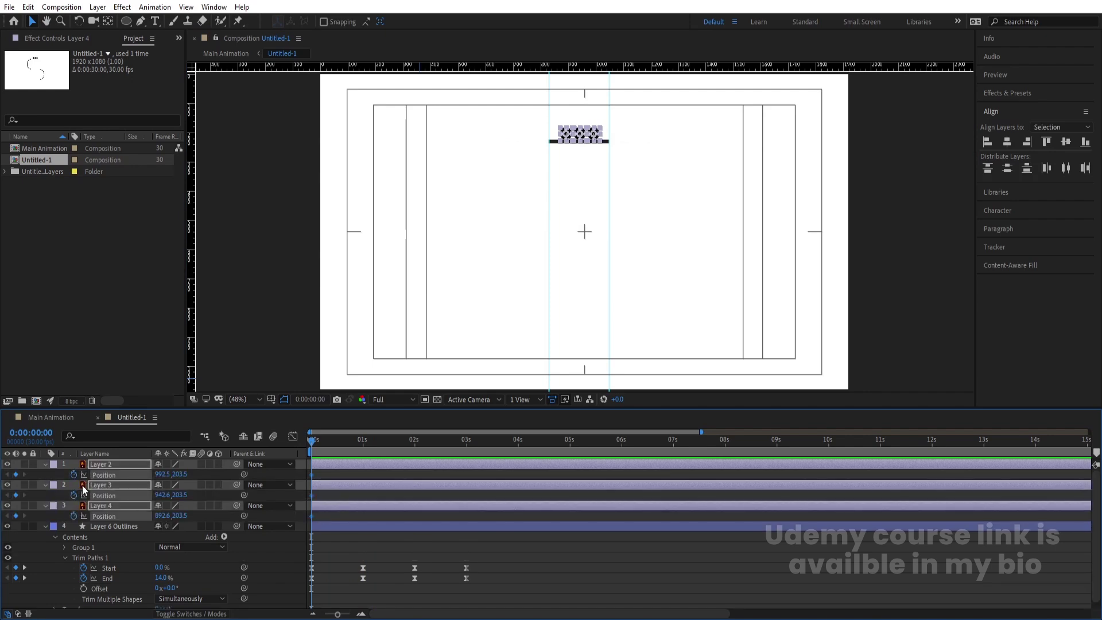
At 1 second, keyframe the three circles' Position and lower them to Y 497.5 so they rest on the line.
key(k)
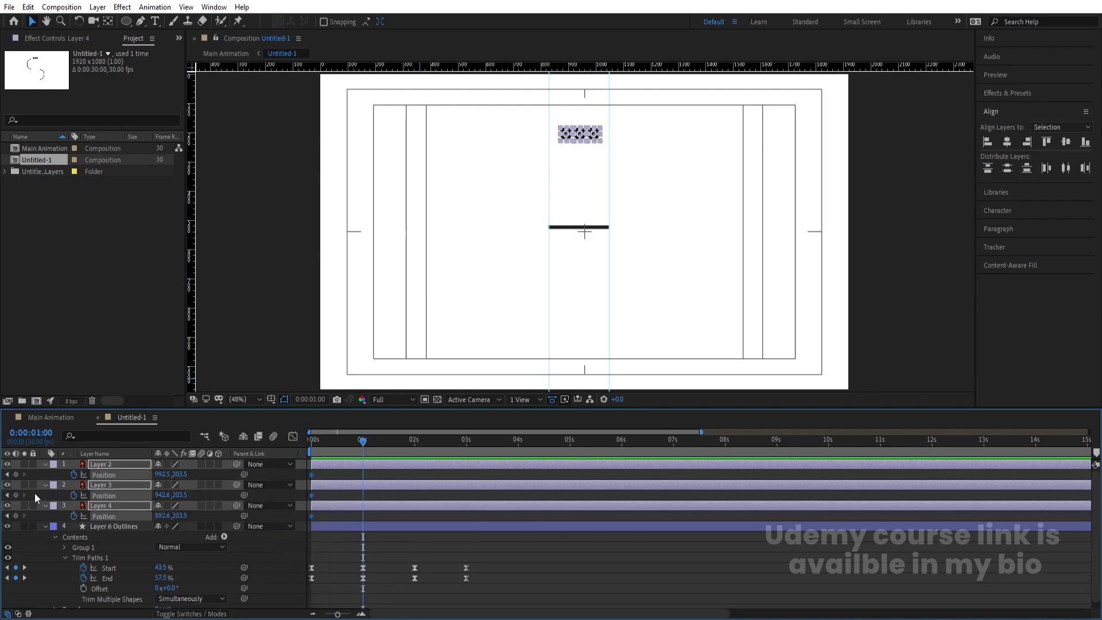
click(15, 516)
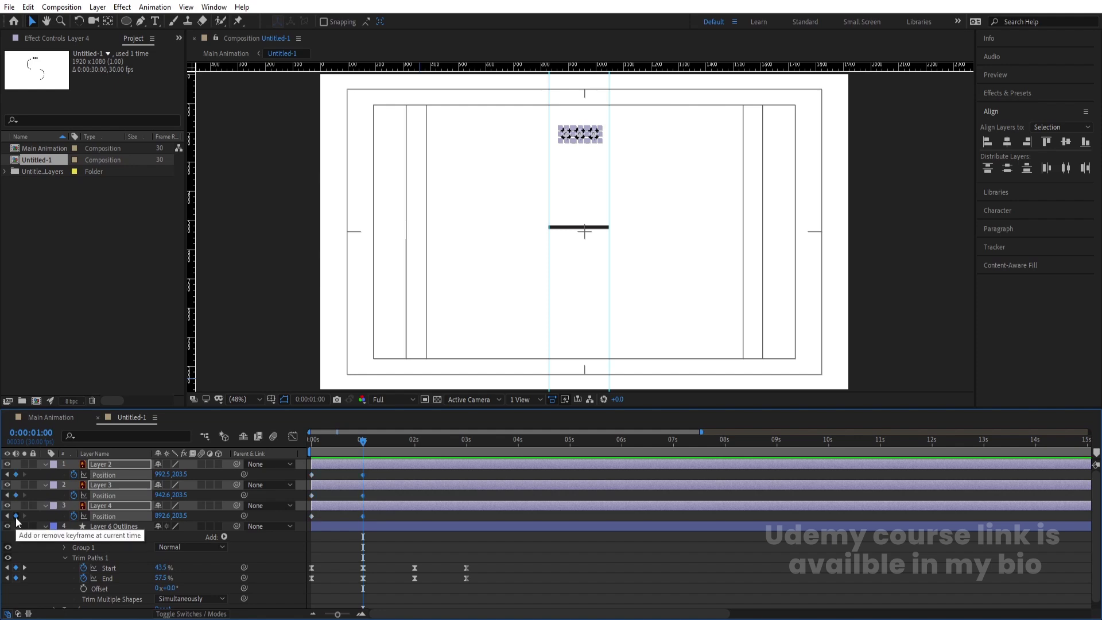
drag(186, 476, 320, 508)
scroll(581, 214, down, 4)
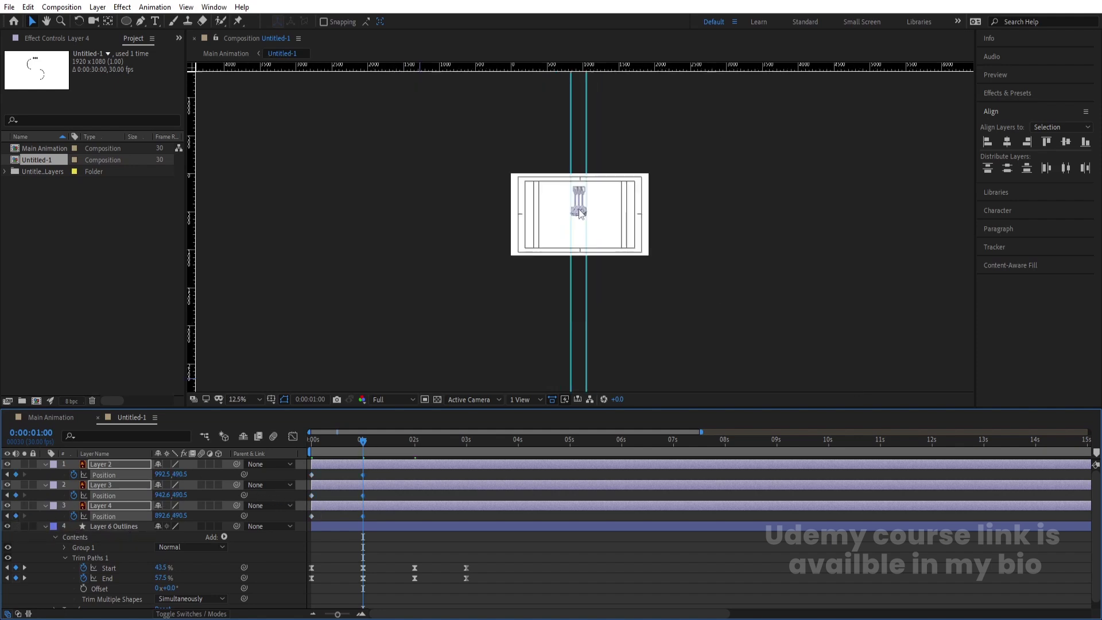
scroll(581, 214, up, 2)
scroll(581, 214, up, 5)
scroll(572, 350, up, 5)
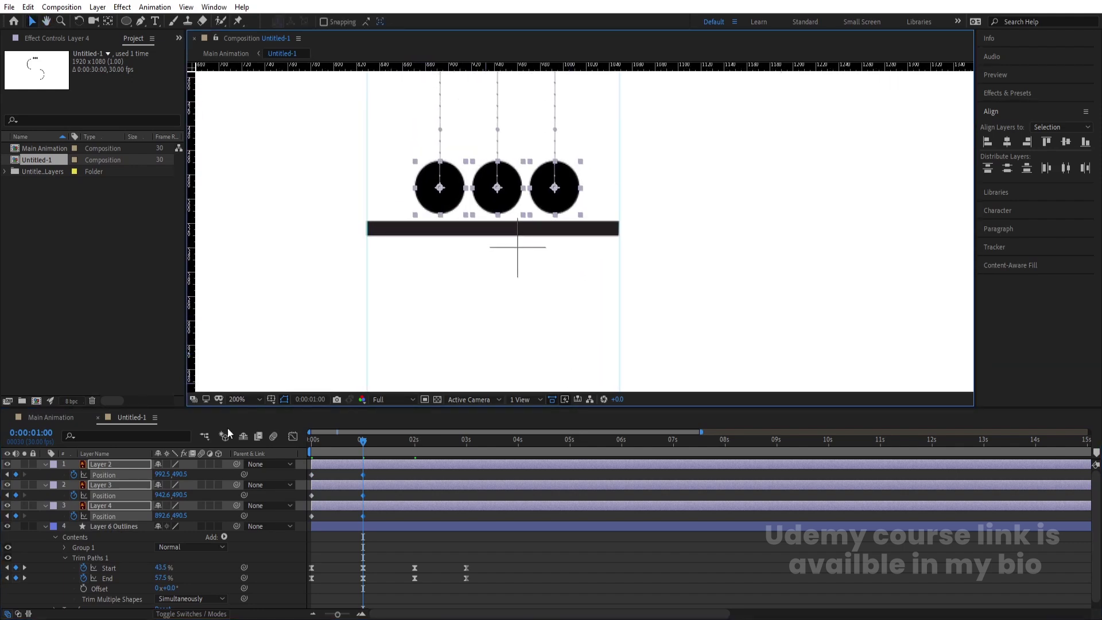
drag(182, 474, 184, 474)
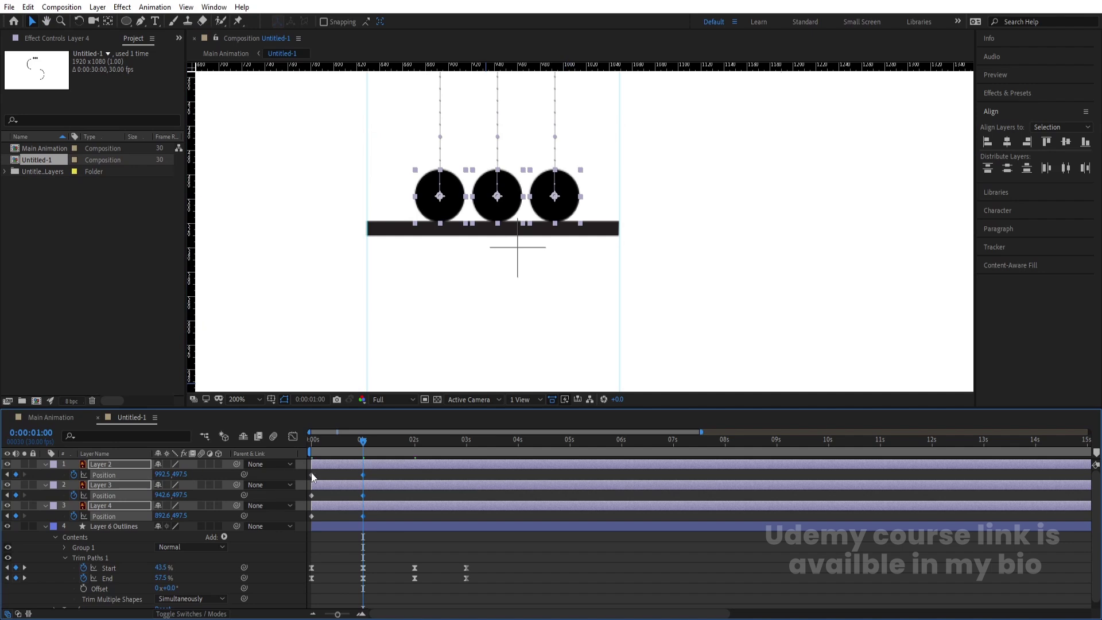
Create a circle bounce with unchanged Position keyframes at 0:00:01:10 and Y 457.5 at 0:00:01:05, and preview it.
key(equal)
drag(365, 445, 398, 448)
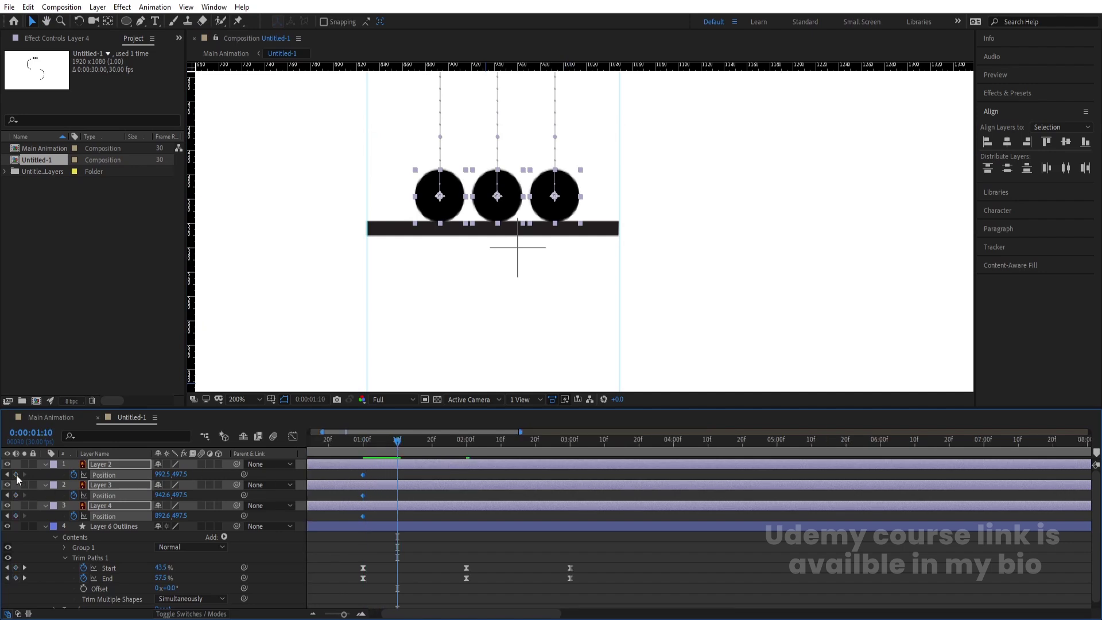
click(381, 448)
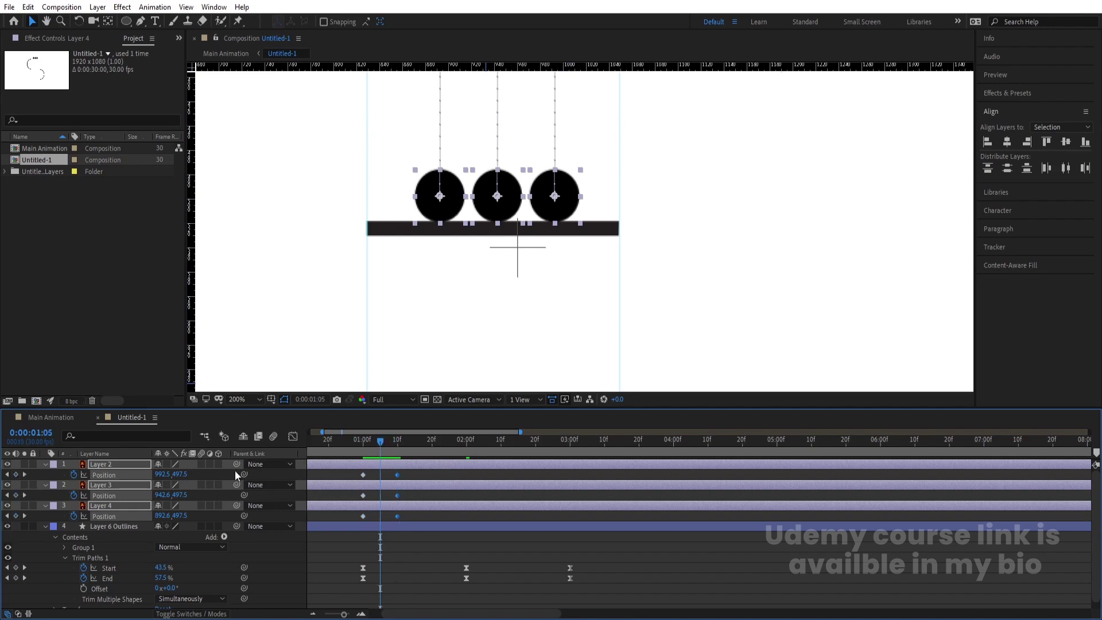
drag(177, 472, 153, 474)
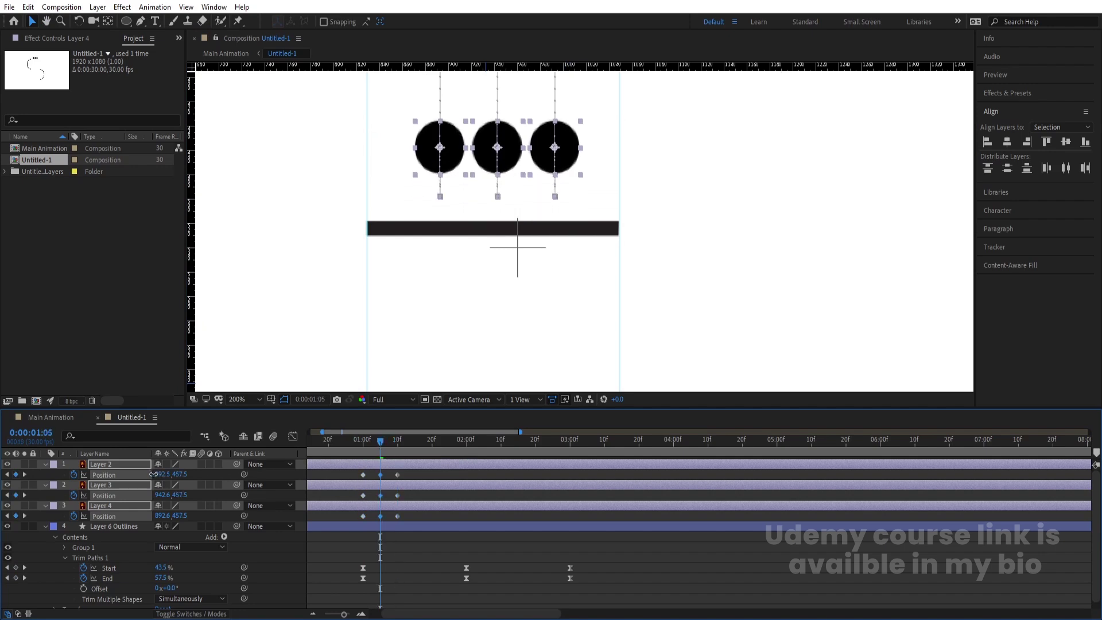
drag(381, 443, 243, 443)
key(space)
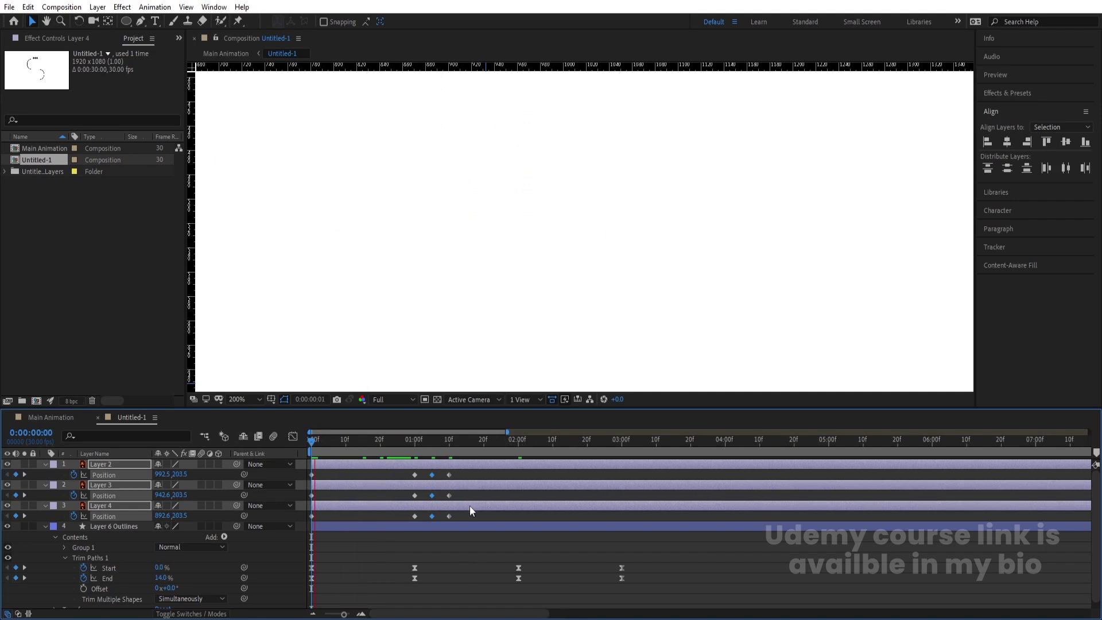
key(space)
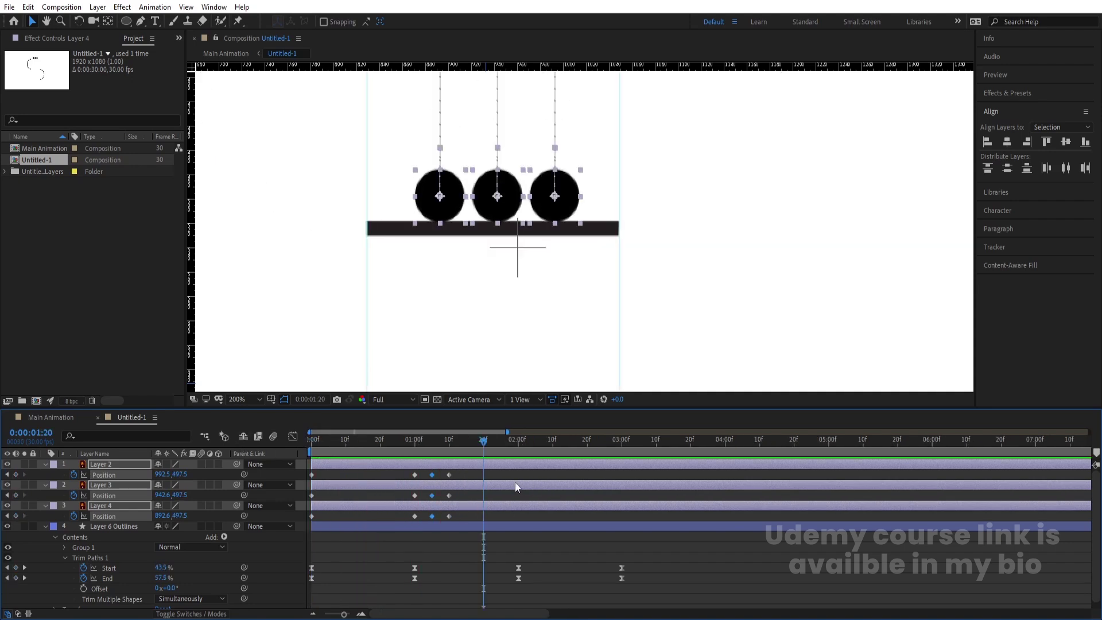
Hold the three circles with Position keyframes at 2 seconds, and lower them to Y 785.5 at 3 seconds.
drag(485, 445, 518, 454)
click(621, 443)
drag(546, 299, 500, 195)
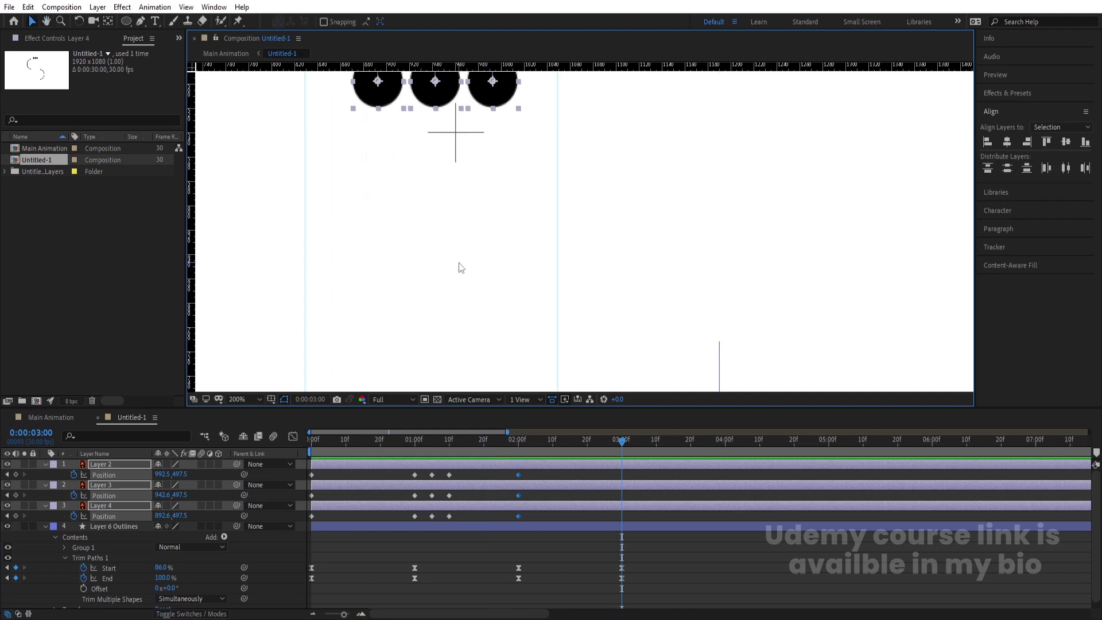
scroll(459, 263, up, 2)
scroll(459, 267, down, 4)
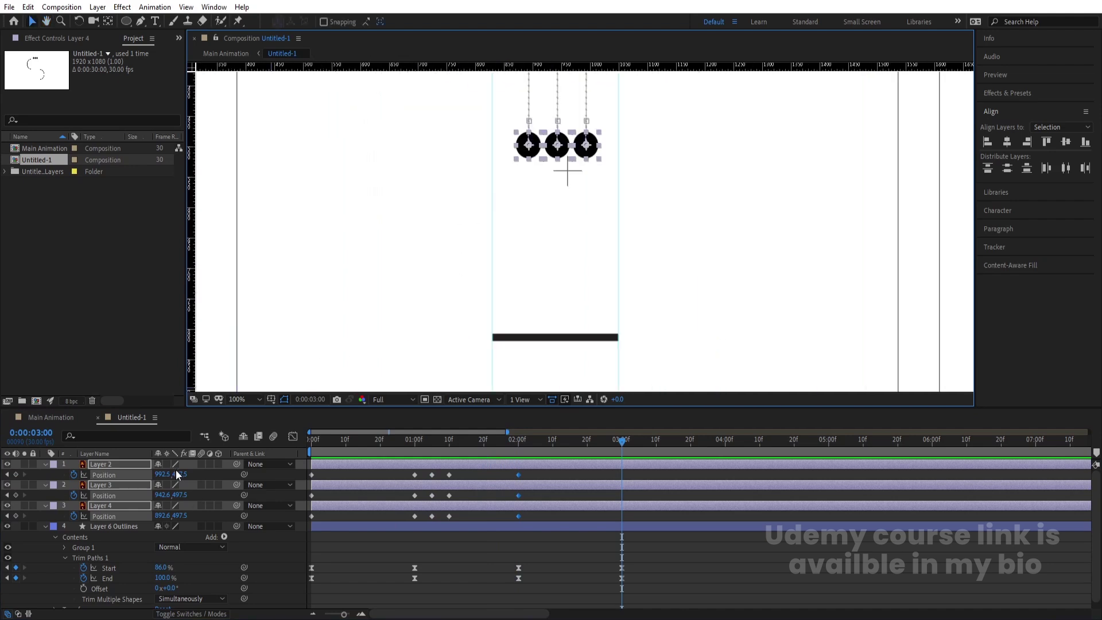
drag(179, 474, 326, 496)
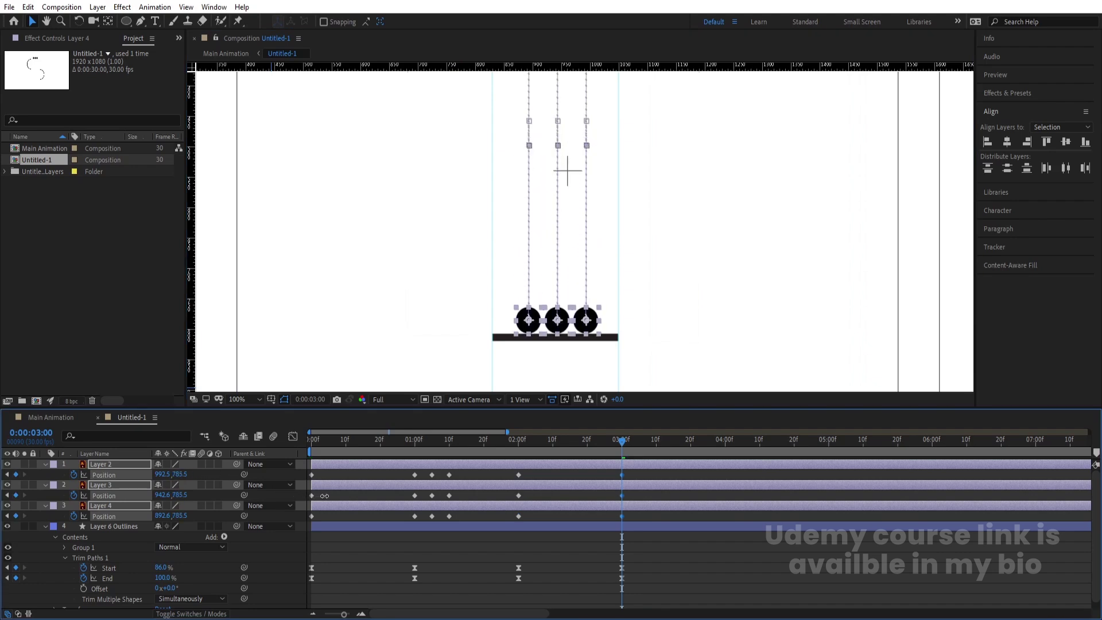
click(640, 514)
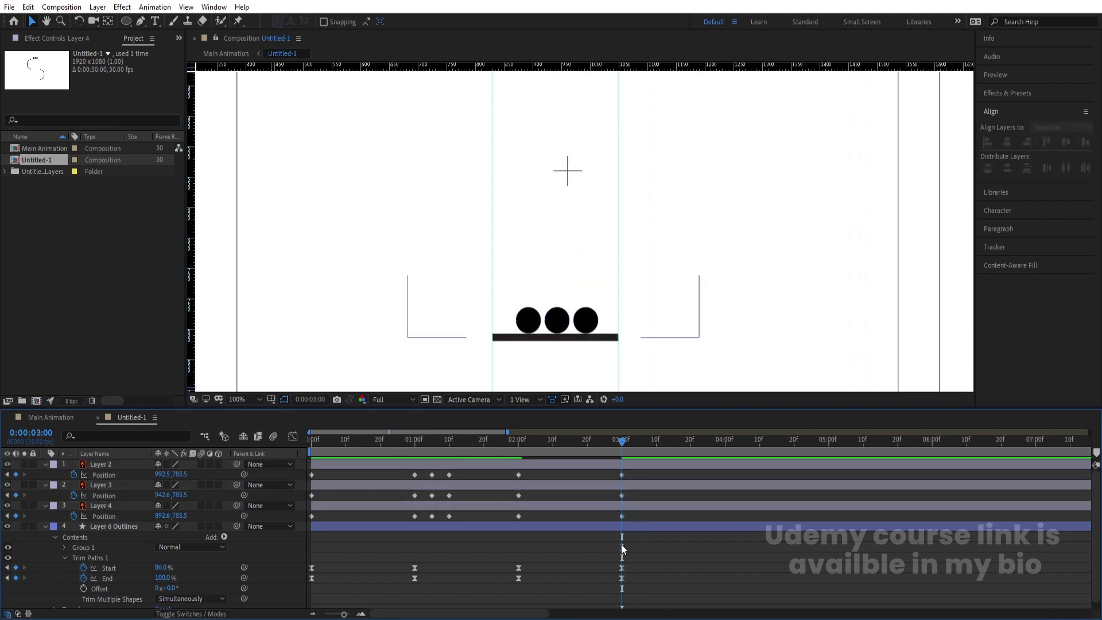
Lower the three circles to Y 786.5 at 3 seconds so they rest on the line, and scrub back to check.
click(619, 508)
shift+click(635, 464)
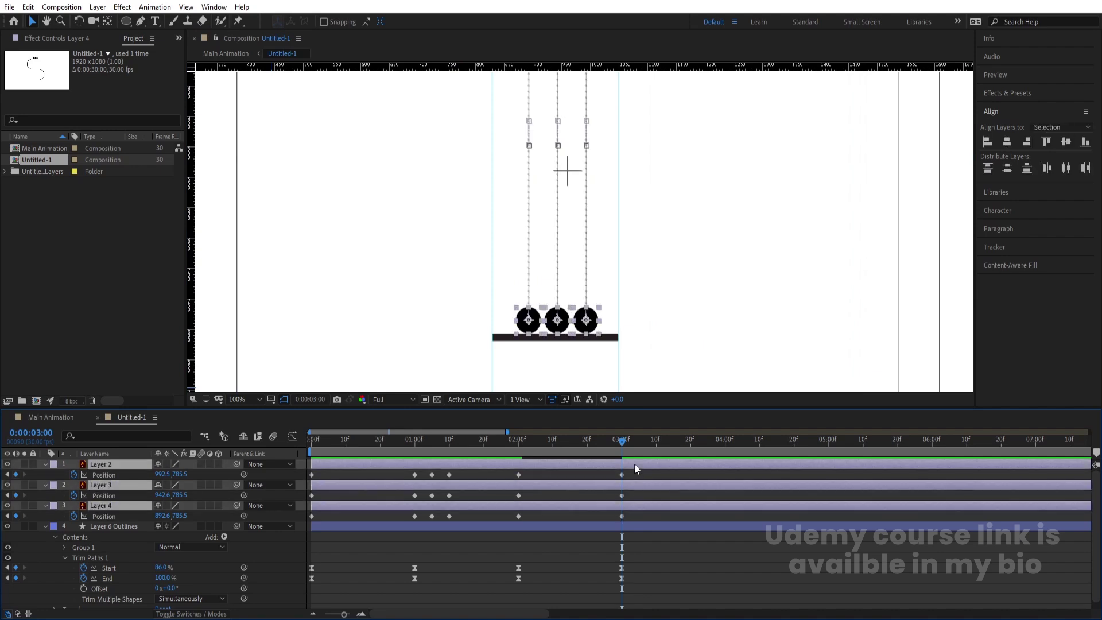
click(638, 475)
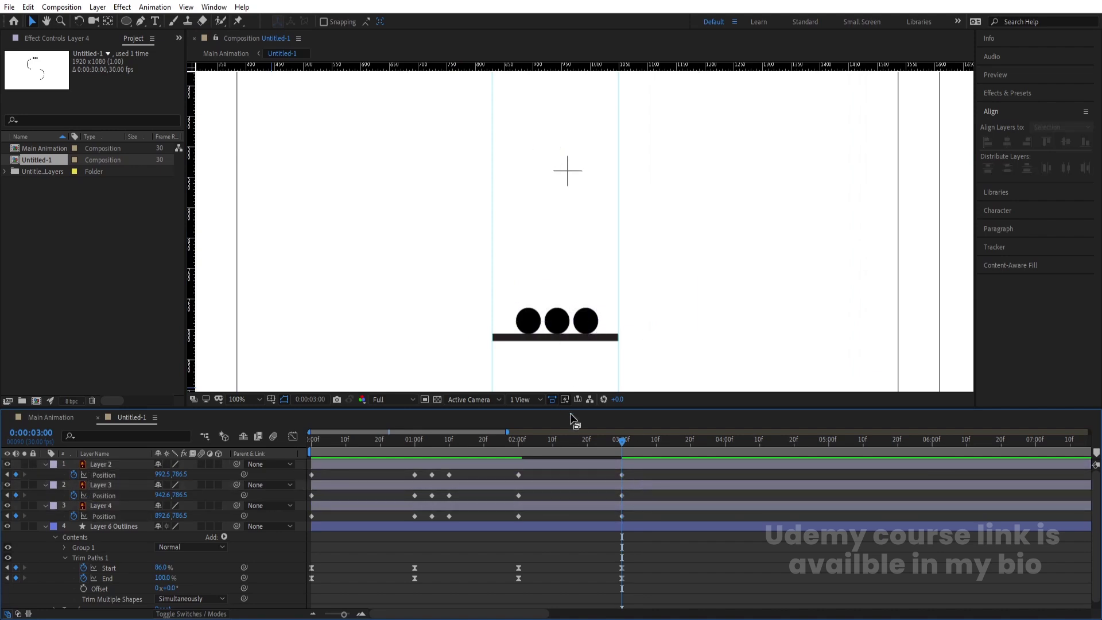
drag(591, 451, 267, 436)
Add unchanged Position keyframes for the three circle layers, Layer 2, Layer 3 and Layer 4, at 0:00:03:10.
key(h)
drag(616, 166, 582, 295)
key(v)
drag(603, 441, 656, 447)
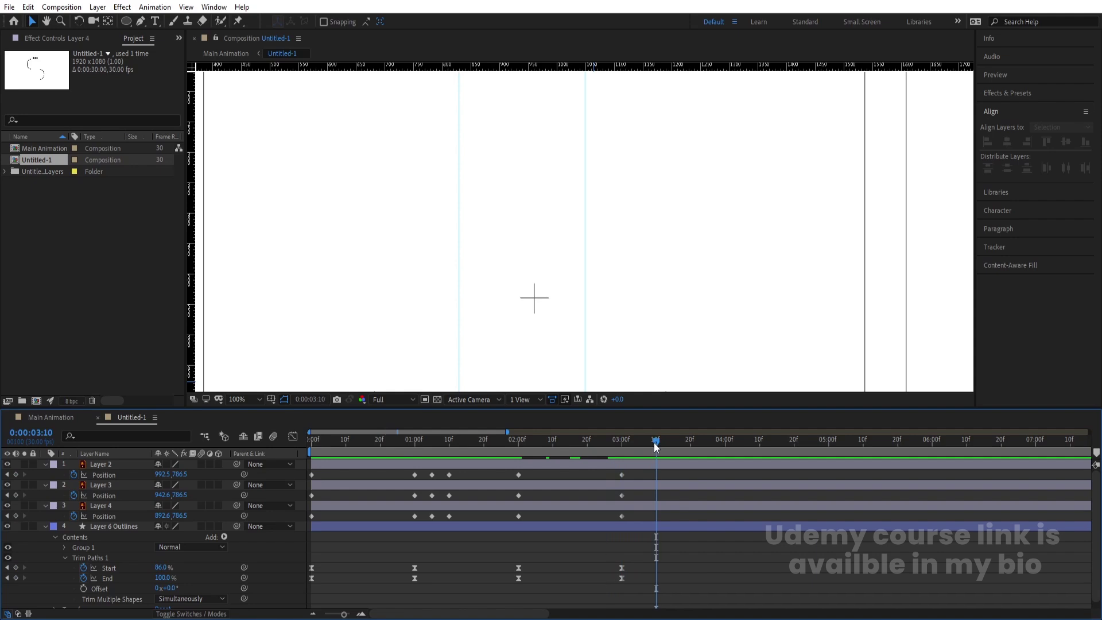
click(101, 464)
shift+click(95, 506)
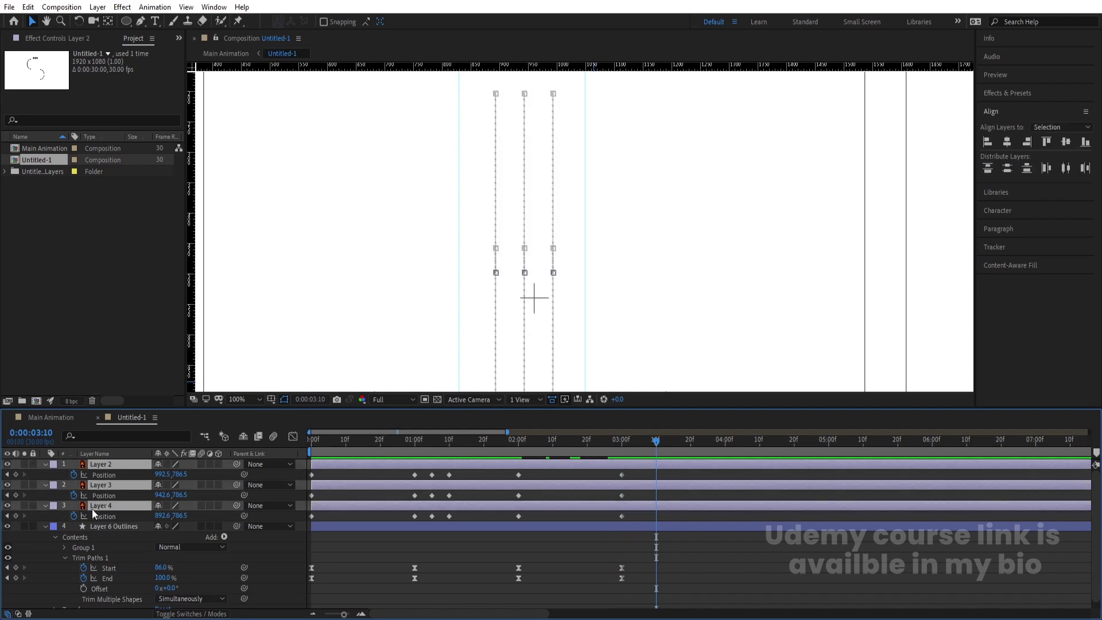
click(16, 475)
At 0:00:03:05, raise the three circles to Y 744.5 to create the second bounce.
drag(659, 452, 639, 448)
drag(551, 136, 551, 114)
drag(179, 474, 155, 474)
Apply Easy Ease to all the circles' Position keyframes and show their speed graph in the Graph Editor.
drag(674, 517, 305, 469)
key(F9)
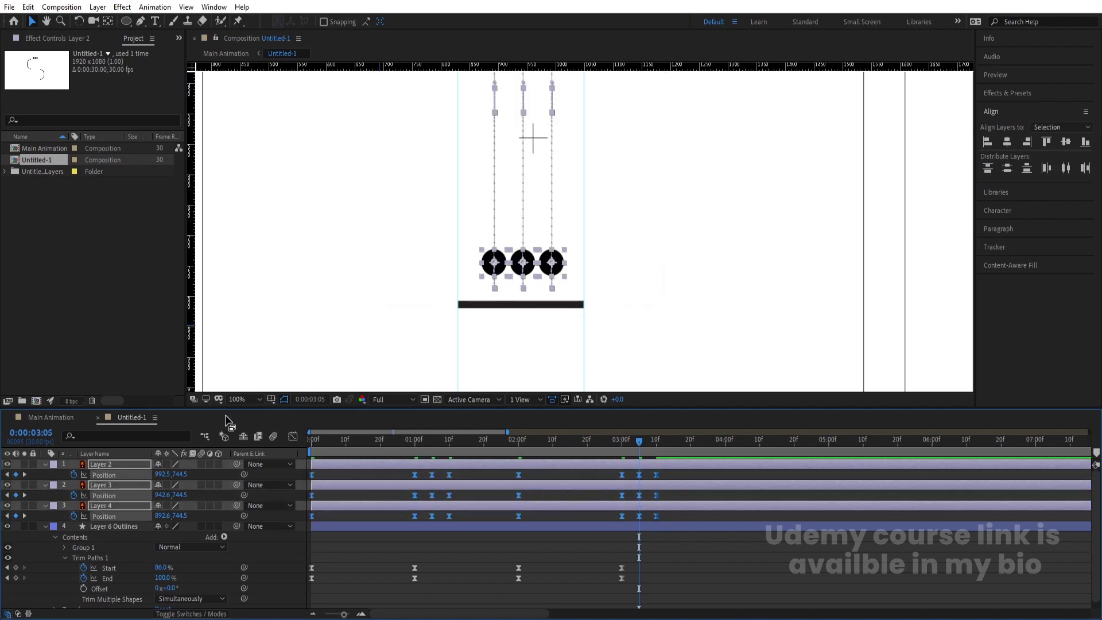
click(293, 436)
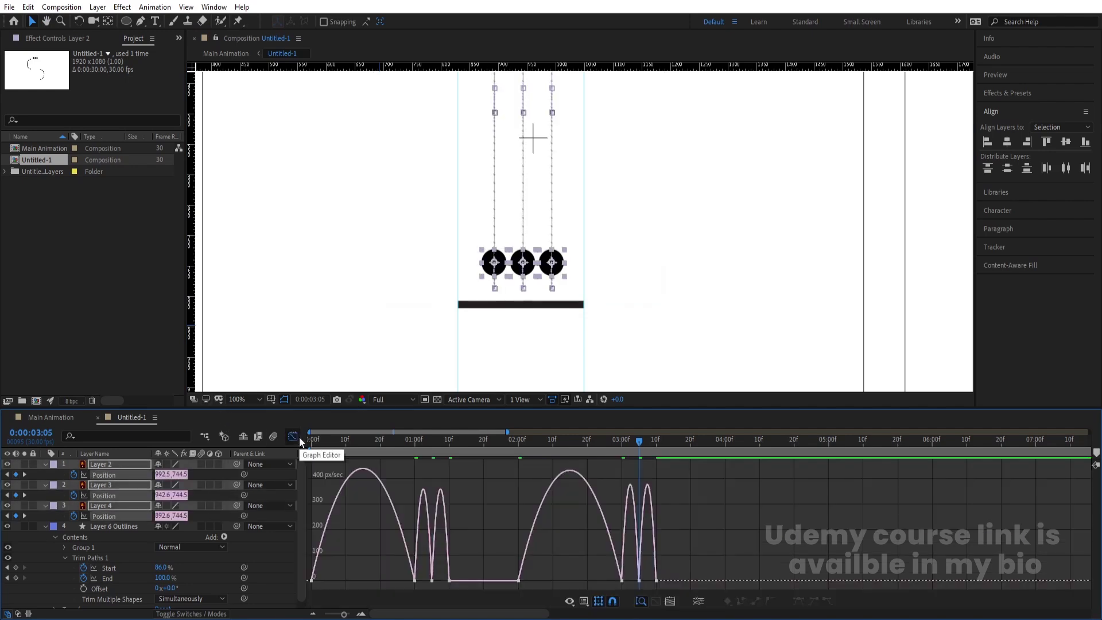
right_click(343, 552)
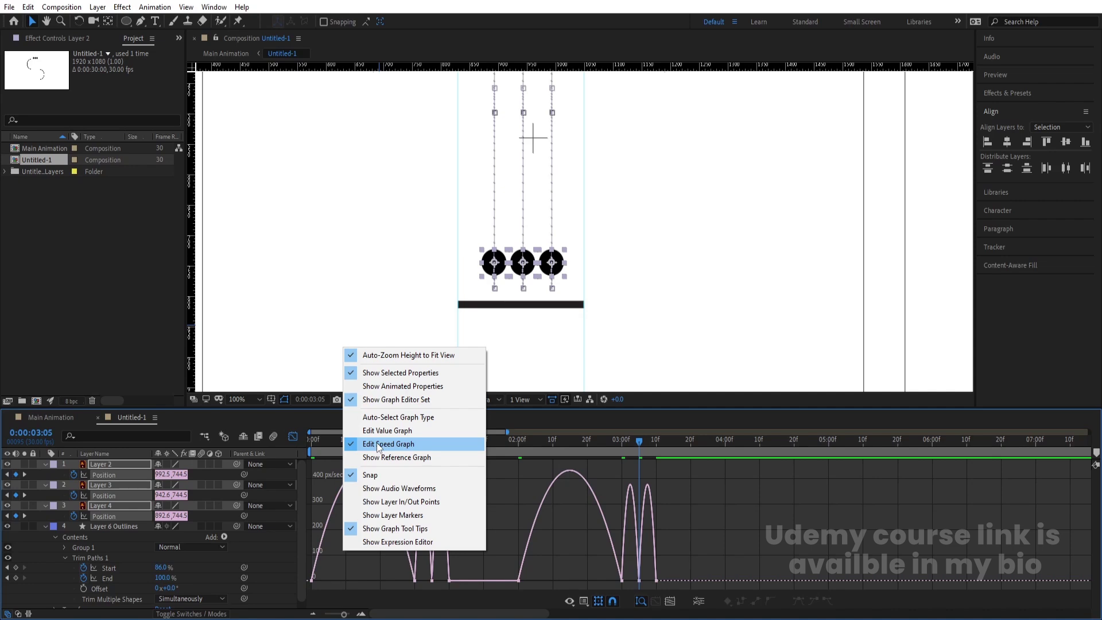
Reshape the first drop's speed curve so the circles accelerate to a sharp peak just before 1 second.
click(346, 570)
drag(337, 556, 408, 471)
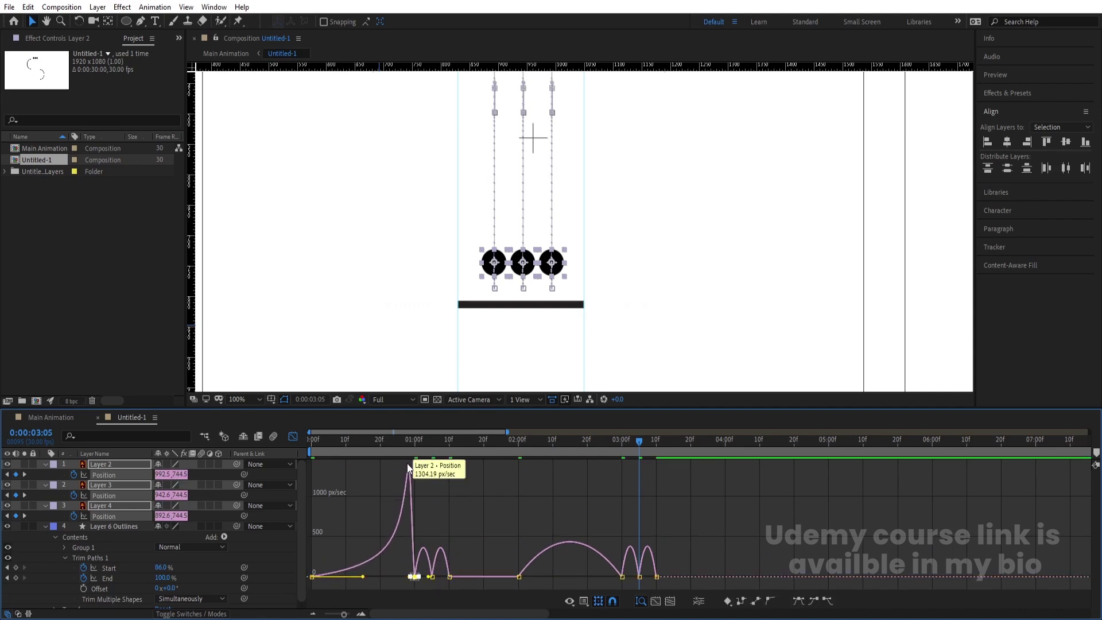
click(406, 452)
key(equal)
key(equal)
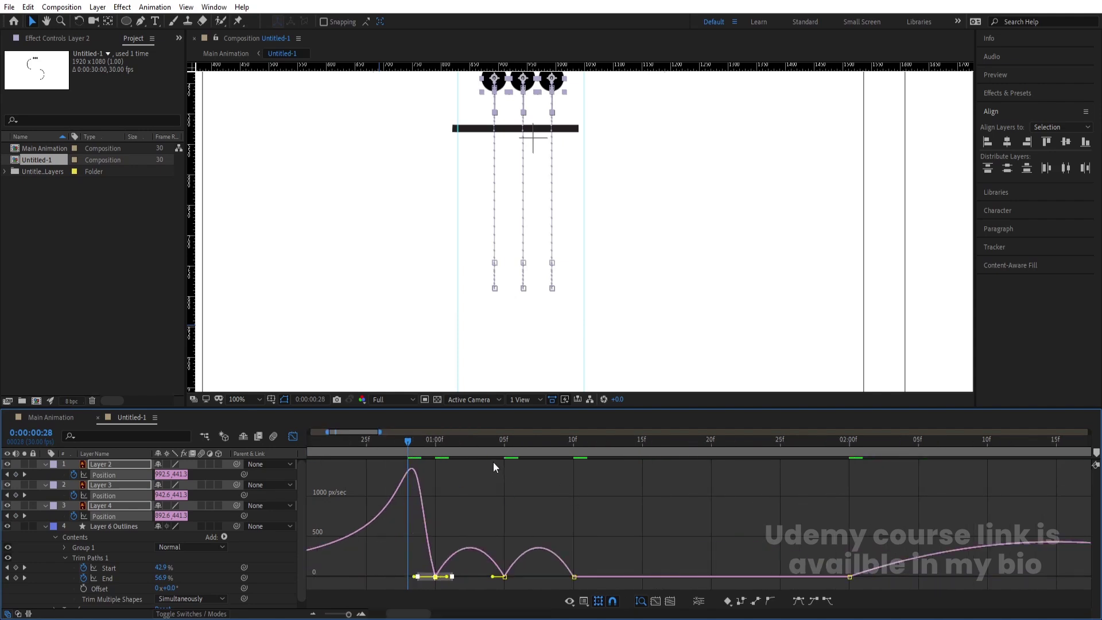
drag(413, 579, 418, 576)
Reshape the first bounce's speed curves so they peak just after 1 second and just before 0:00:01:10.
drag(480, 550, 560, 577)
drag(420, 563, 440, 577)
drag(588, 565, 556, 597)
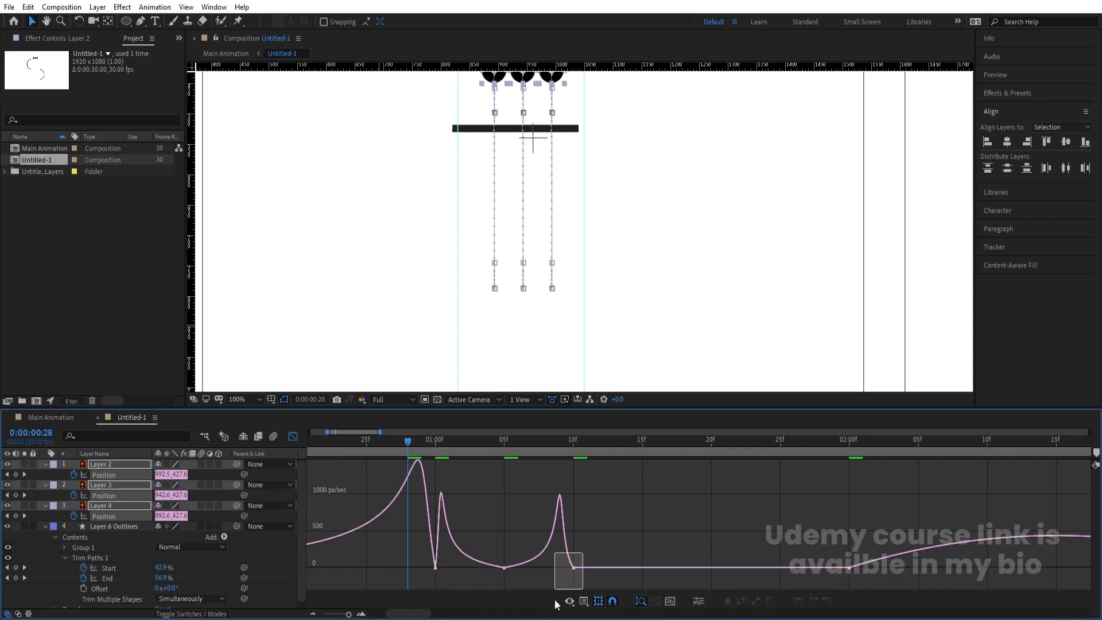
drag(567, 581, 566, 582)
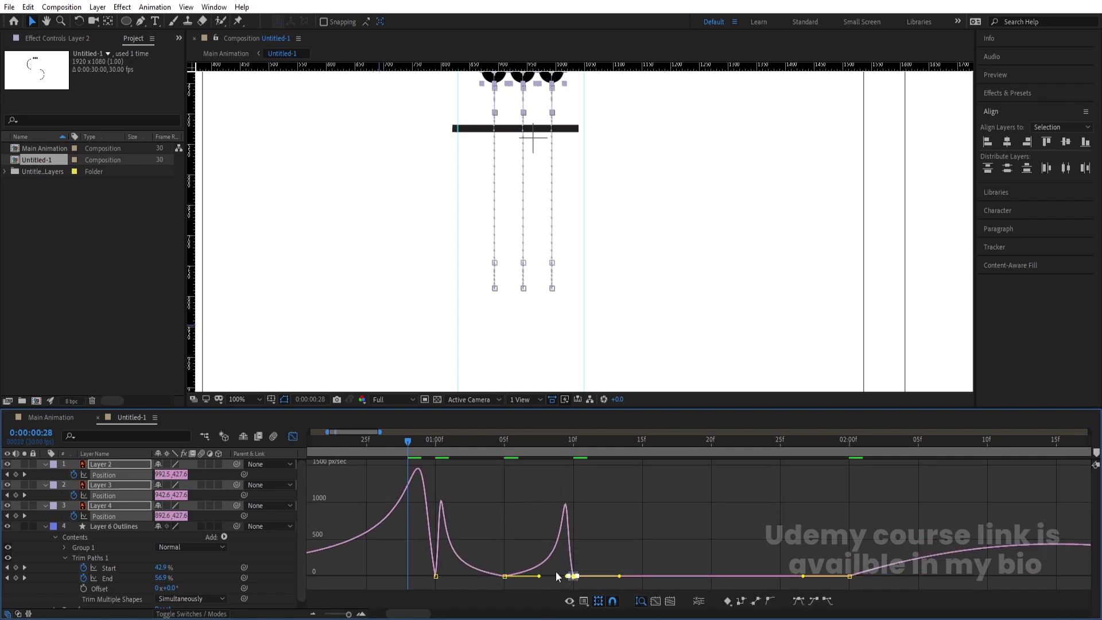
Fit the composition in the viewer and preview the first drop and bounce from the start.
key(minus)
drag(409, 457, 312, 454)
click(238, 400)
click(242, 185)
key(space)
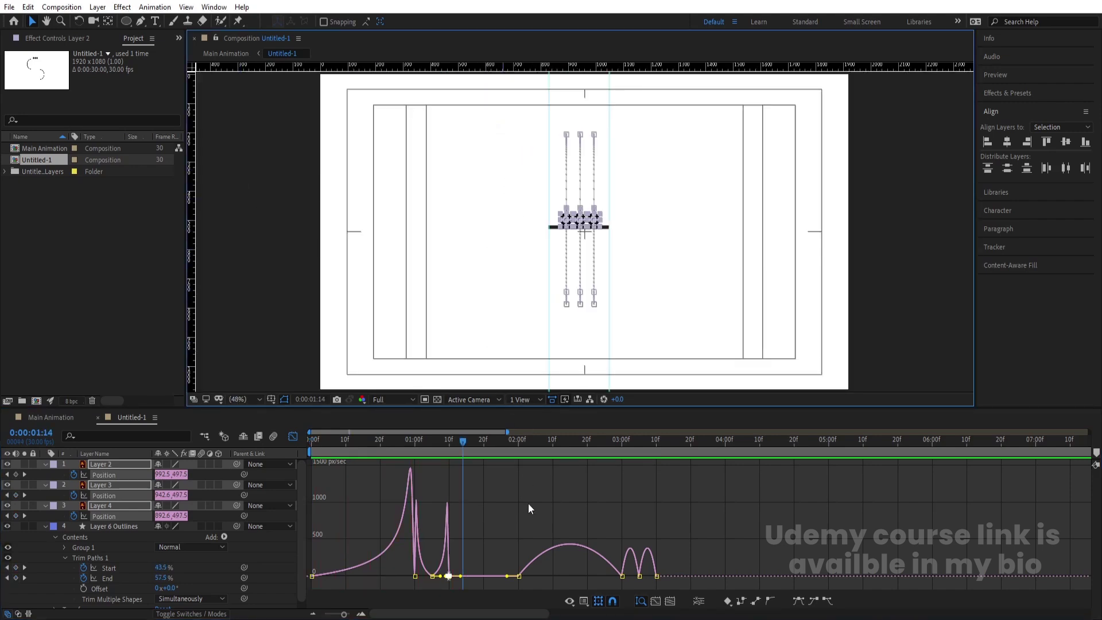
Reshape the second drop's speed curve so it peaks just before 3 seconds, and preview it.
key(equal)
drag(554, 534, 769, 578)
click(780, 576)
key(space)
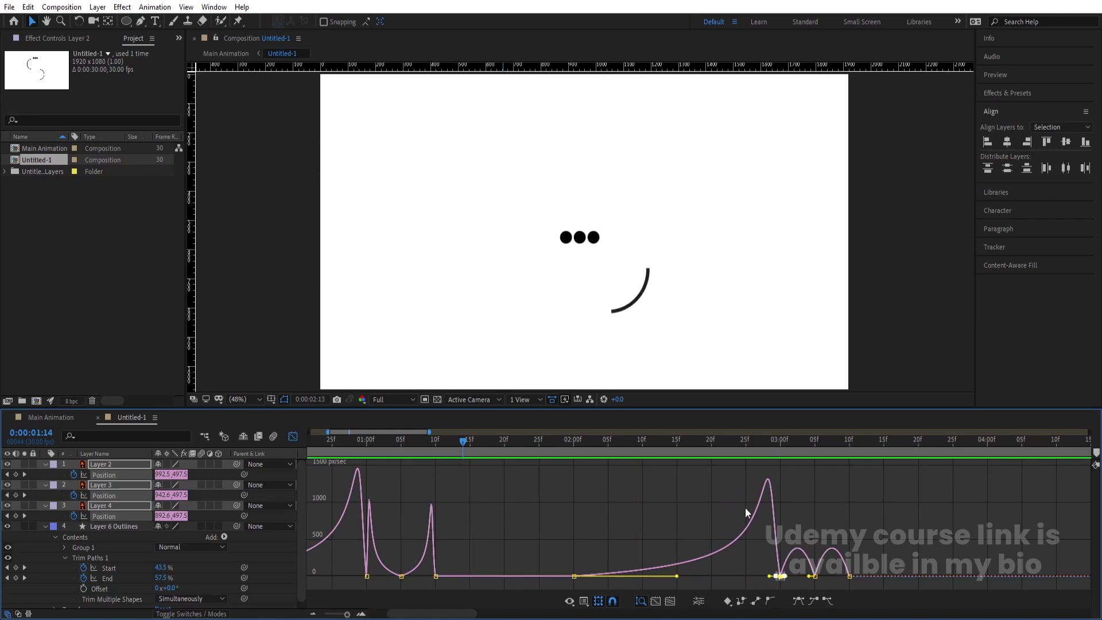
key(space)
Reshape the second bounce's speed curves so they peak just after 3 seconds and just before 0:00:03:10.
key(equal)
drag(825, 518, 876, 576)
key(Num_Lock)
click(775, 577)
mouse_move(784, 576)
mouse_down()
mouse_move(785, 586)
mouse_move(780, 576)
mouse_up()
click(913, 576)
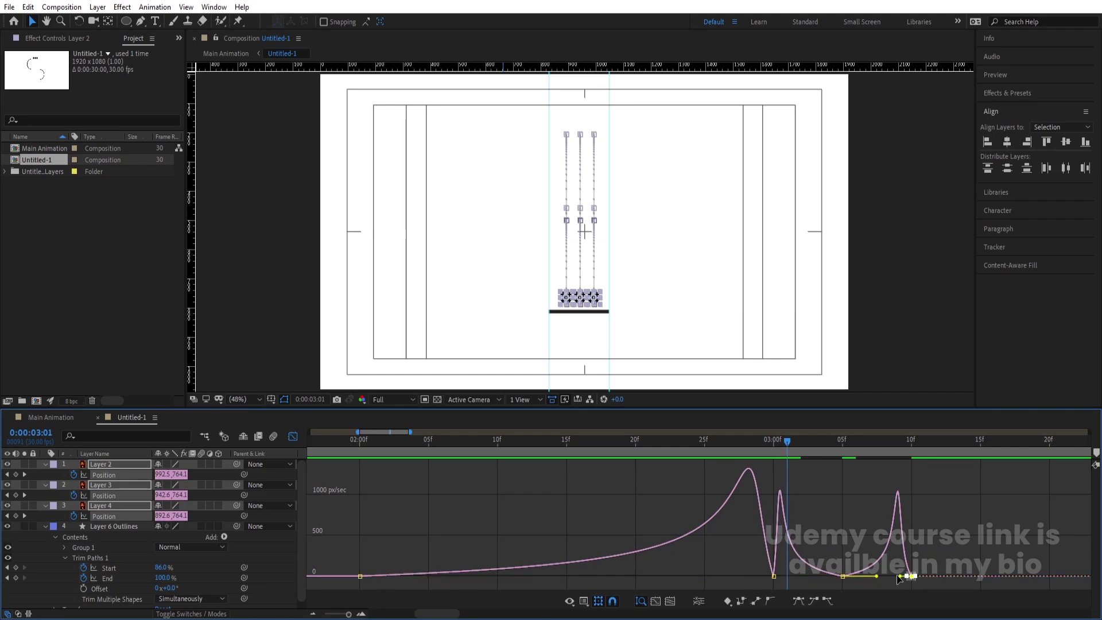
drag(901, 578, 906, 576)
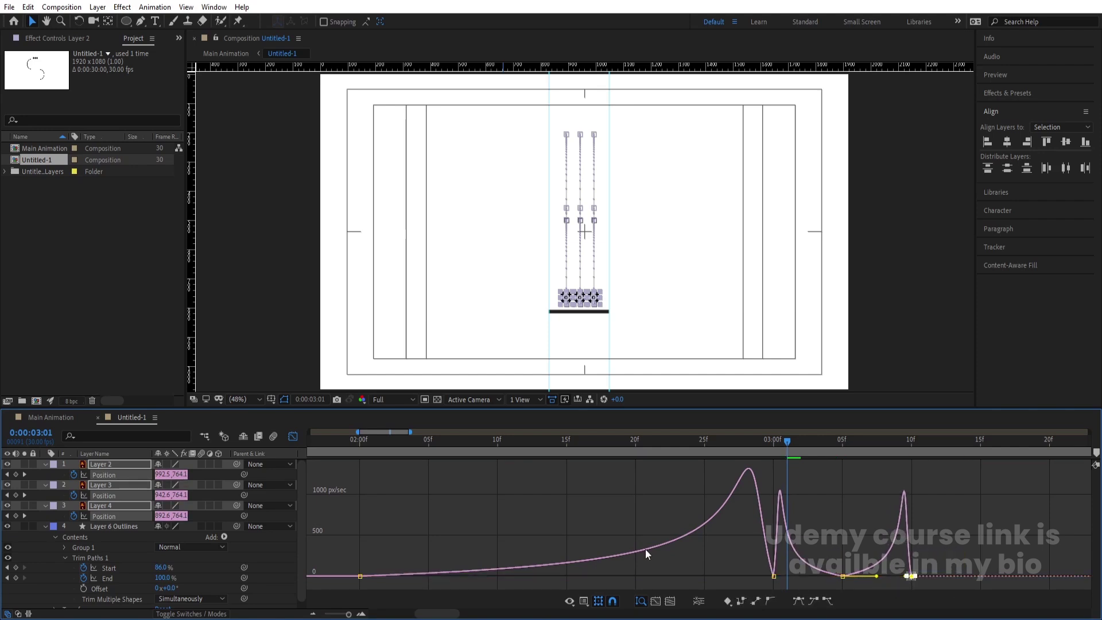
Go back to 0 seconds, close the Graph Editor and deselect the circle keyframes.
click(458, 446)
key(minus)
key(minus)
key(minus)
key(Home)
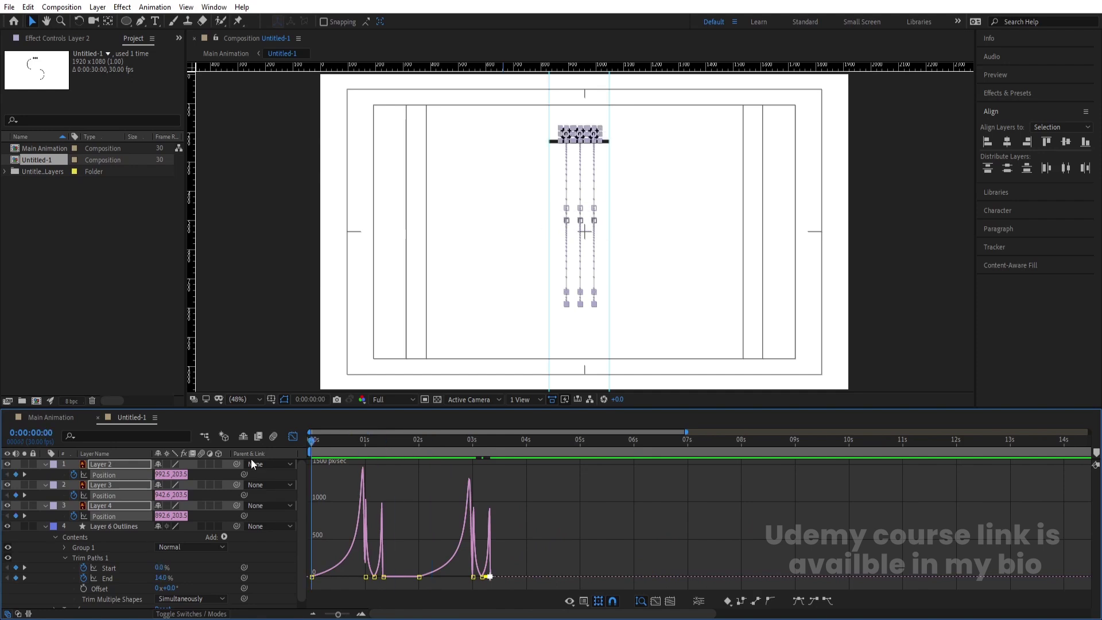
click(289, 436)
click(366, 525)
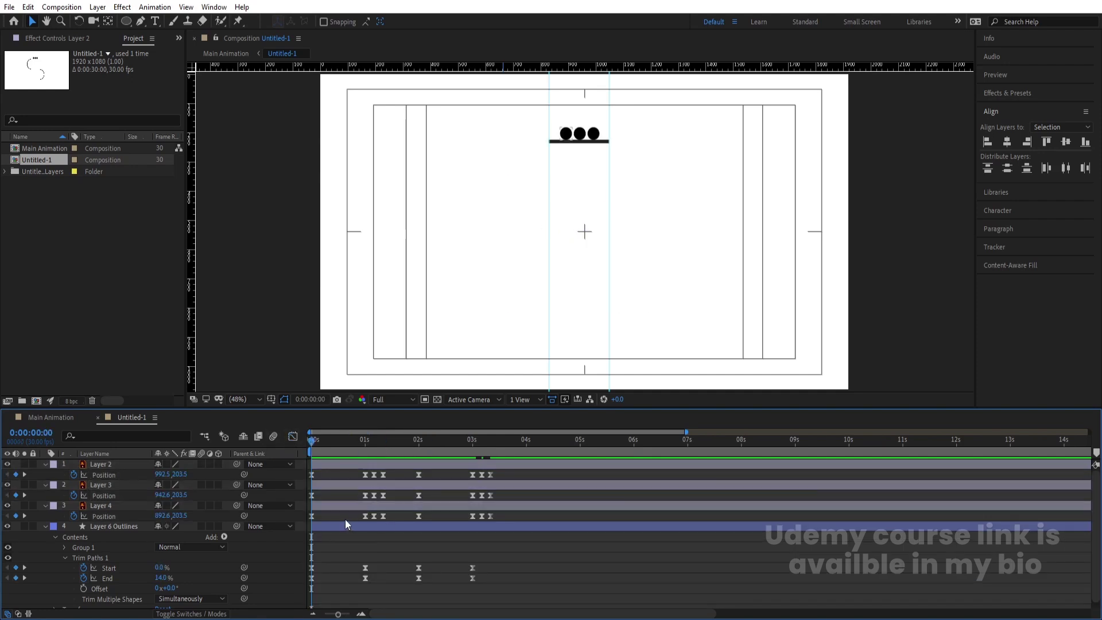
Shift Layer 2, the rightmost circle, so it starts at 0:00:00:05.
drag(313, 441, 322, 443)
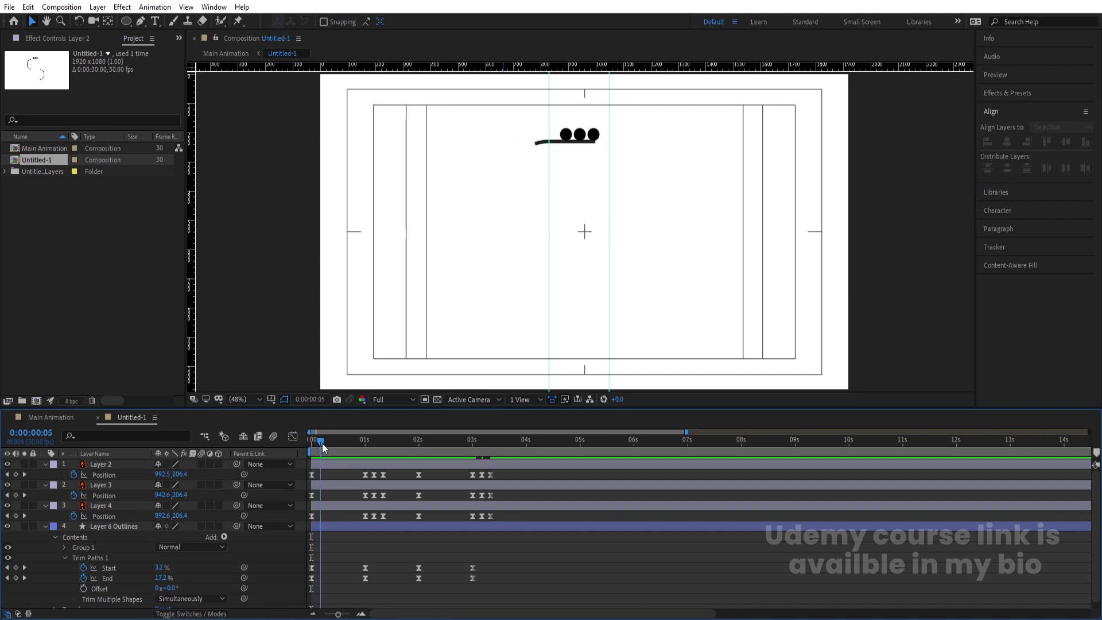
click(597, 139)
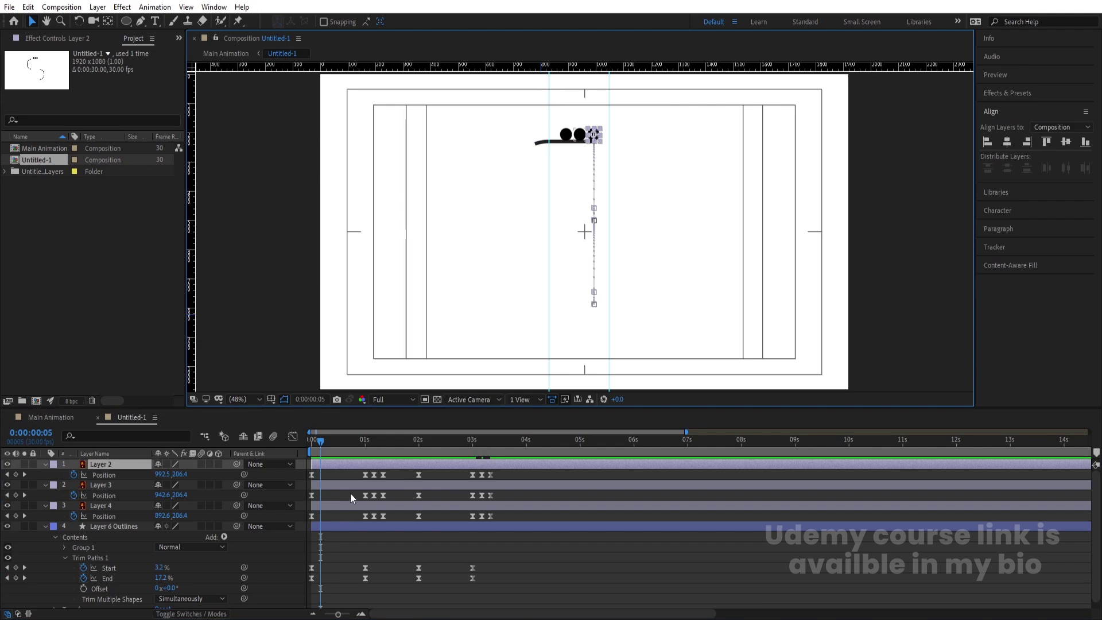
key(equal)
key(bracketleft)
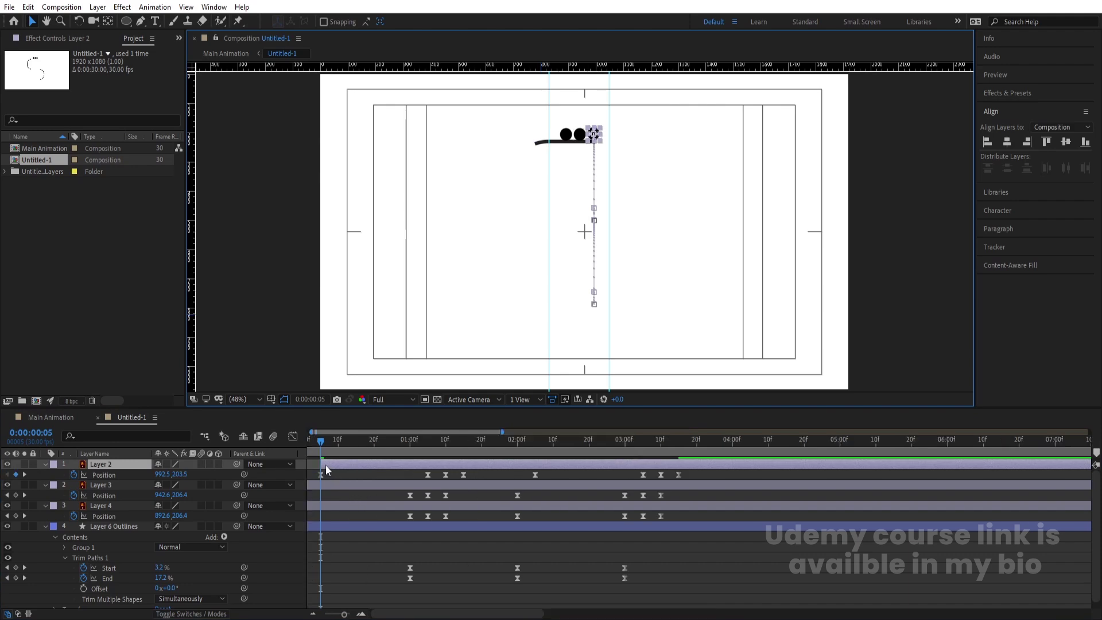
Shift Layer 3, the middle circle, so it starts three frames after Layer 2, at 0:00:00:08.
key(Page_Down)
key(Page_Down)
key(Page_Down)
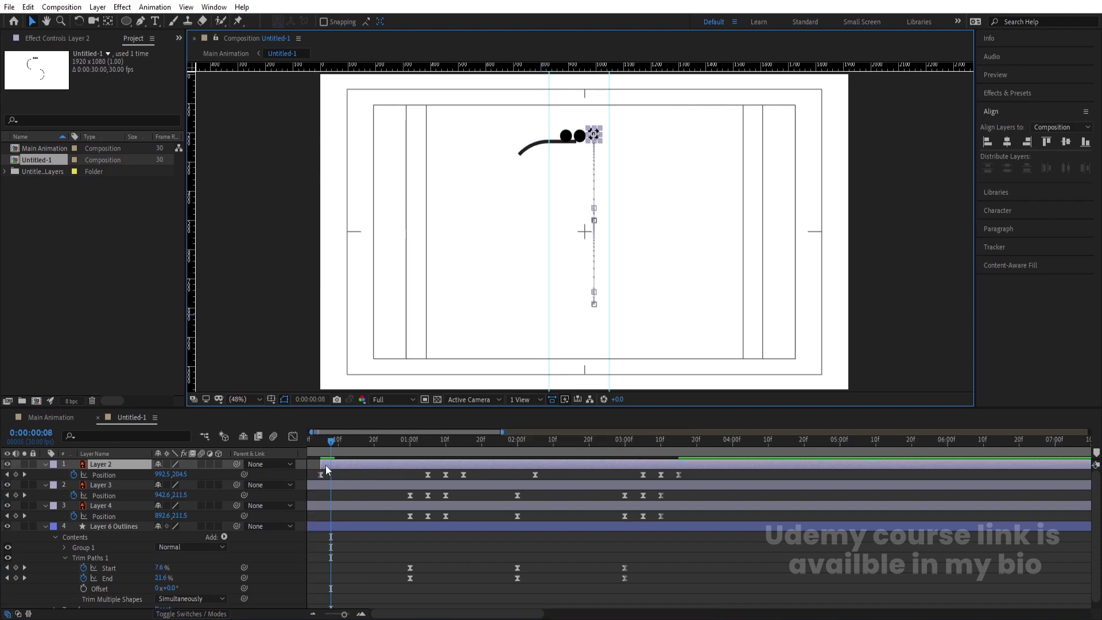
click(579, 142)
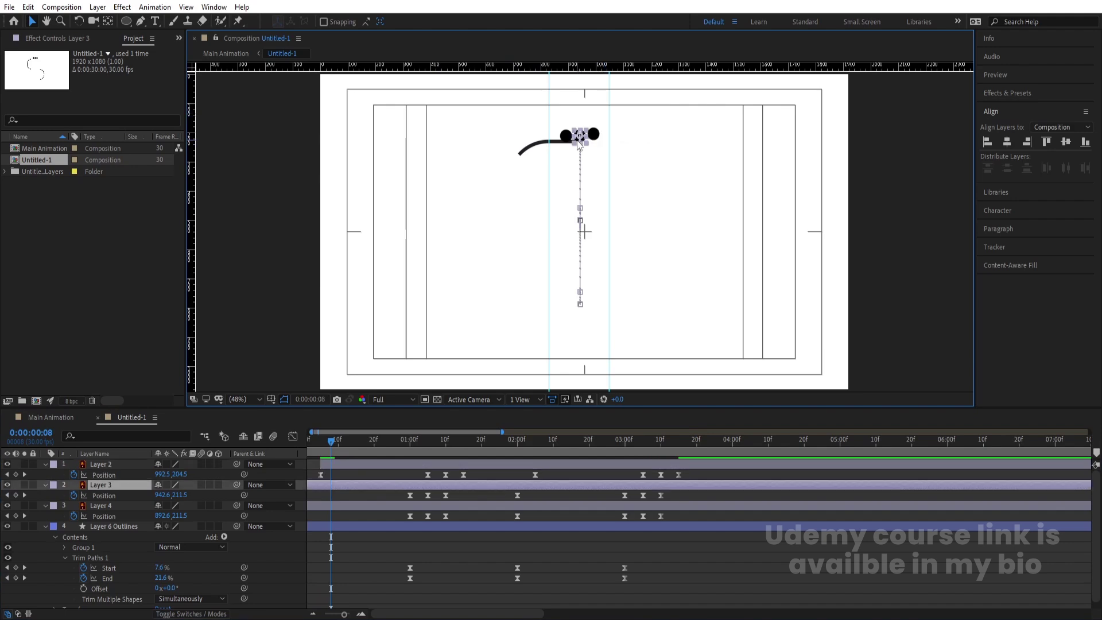
key(bracketleft)
Shift Layer 4, the leftmost circle, so it starts at 0:00:00:11.
key(Page_Down)
key(Page_Down)
key(Page_Down)
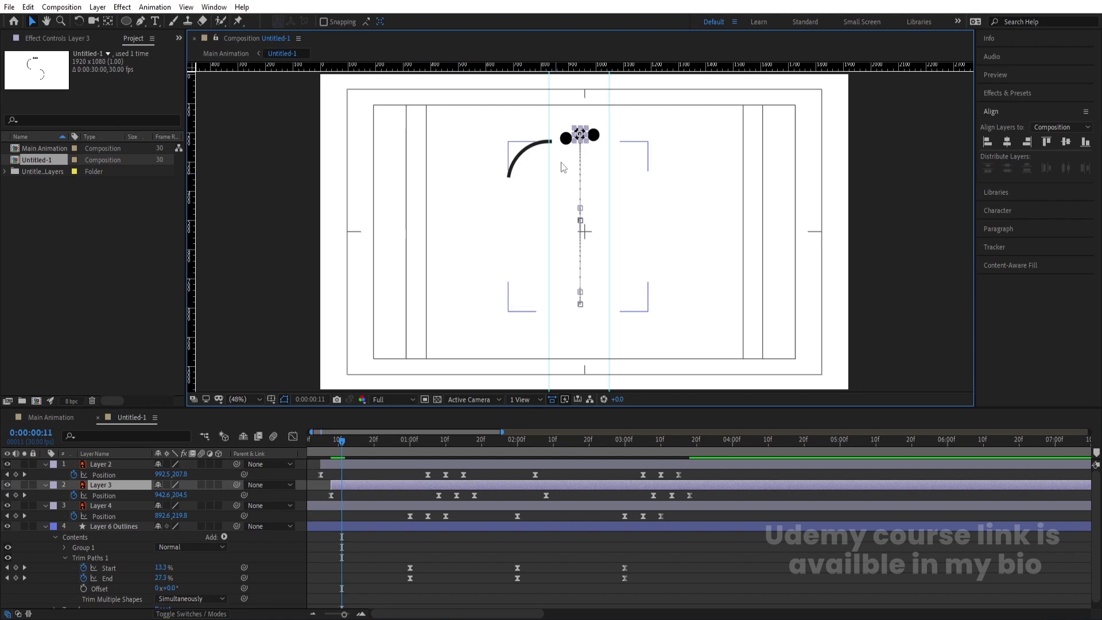
click(565, 138)
key(bracketleft)
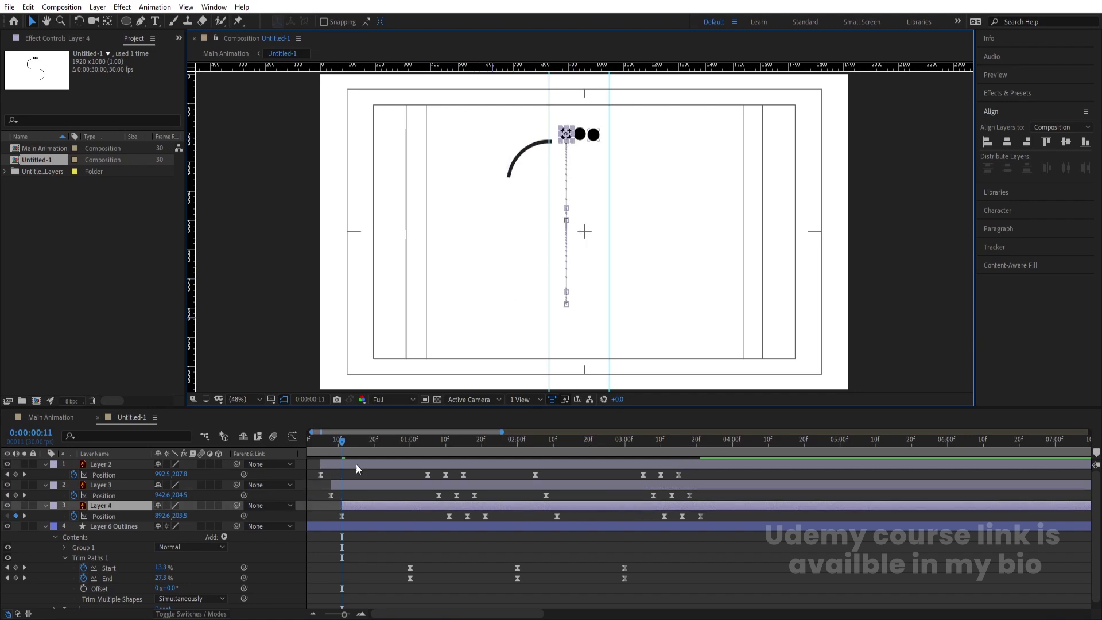
Extend the in points of Layer 2, Layer 3 and Layer 4 back to 0 seconds, and preview the staggered drop.
key(Home)
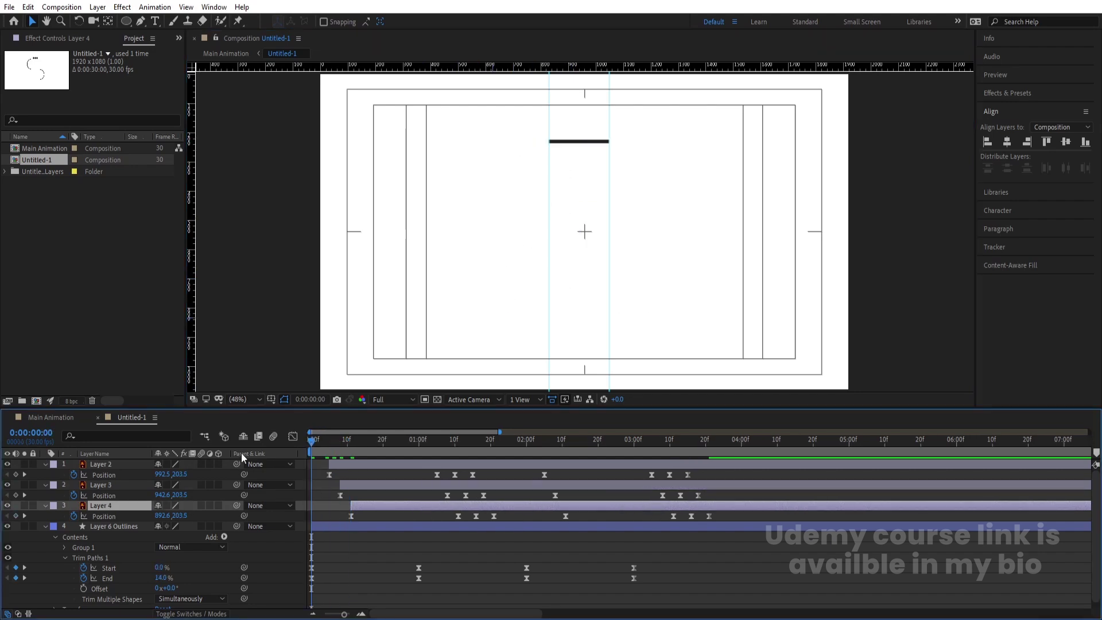
shift+click(335, 466)
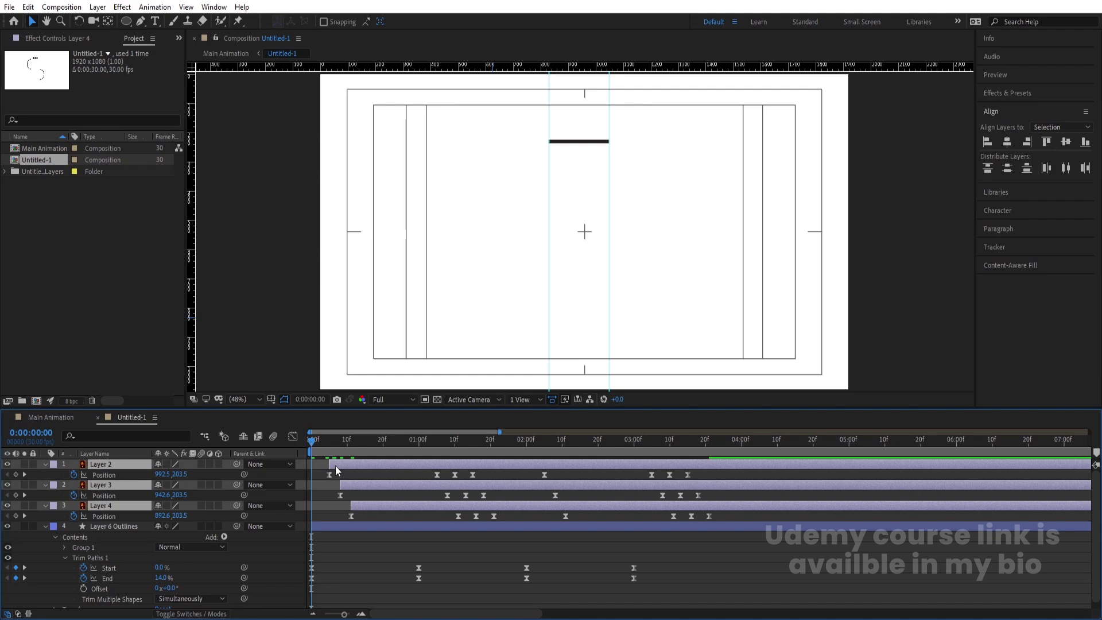
key(alt+bracketleft)
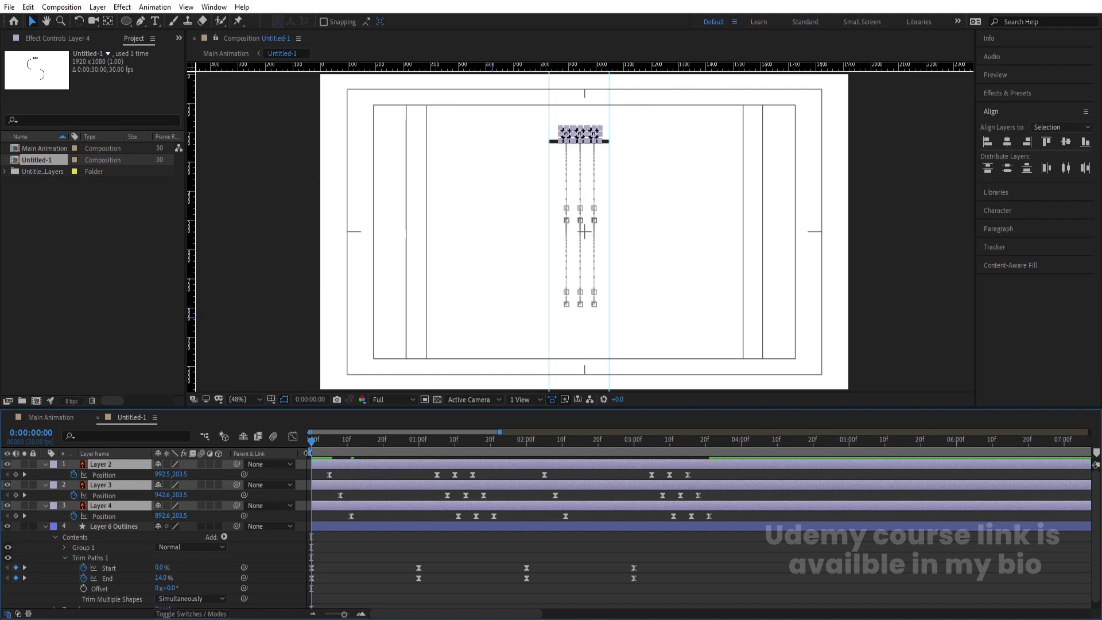
key(space)
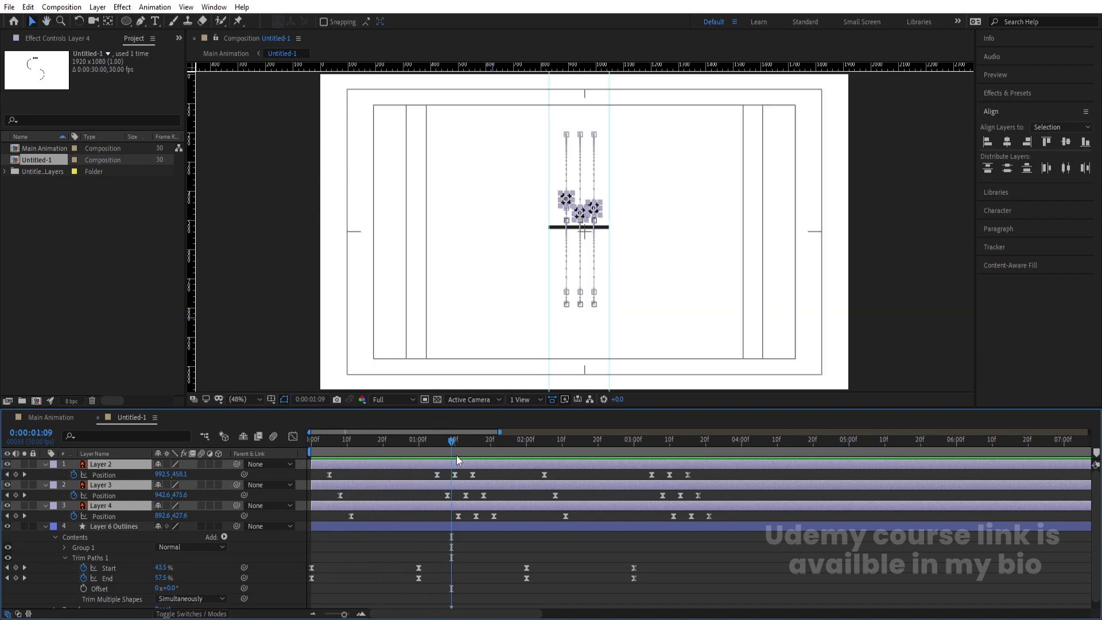
key(space)
Move Layer 4's second-drop Position keyframes earlier as a group so they start at 0:00:02:05.
click(519, 449)
drag(519, 449, 527, 446)
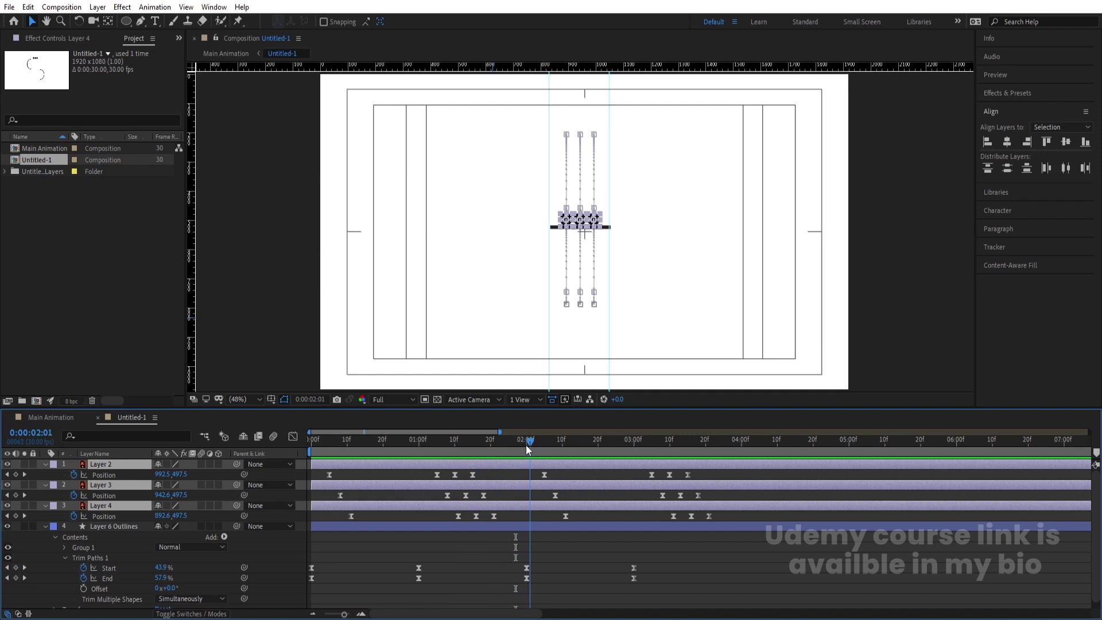
click(532, 261)
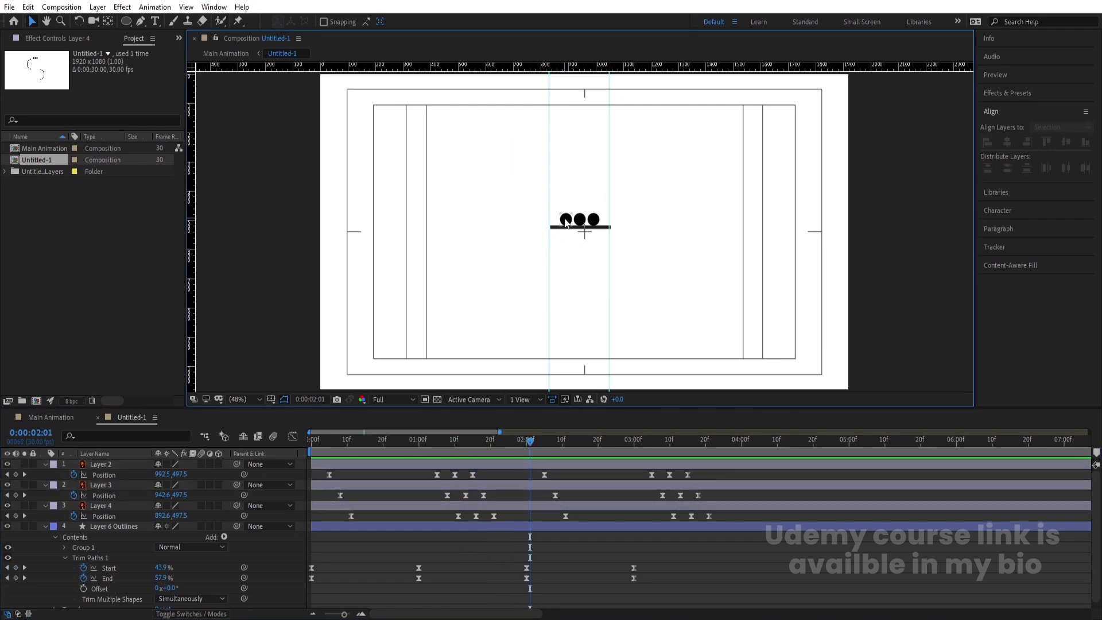
key(equal)
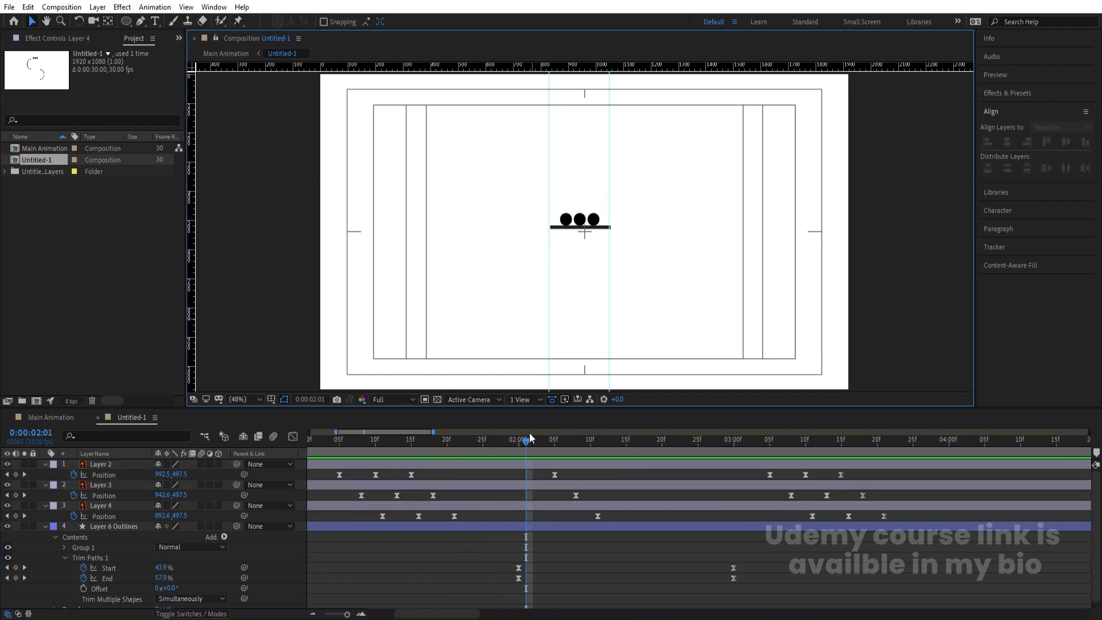
drag(526, 446, 548, 448)
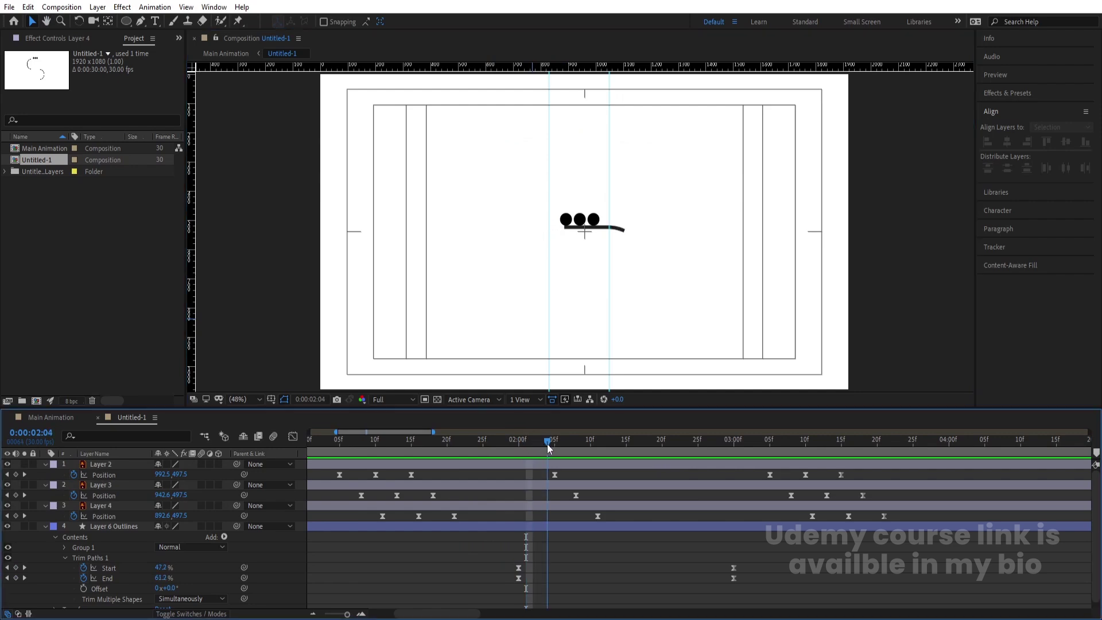
click(566, 220)
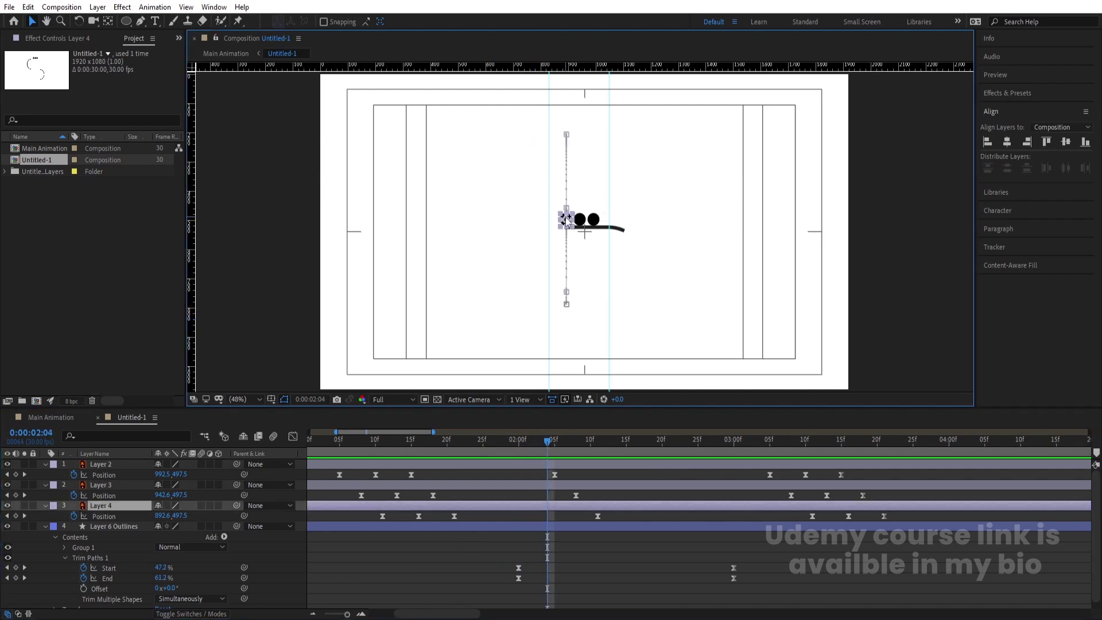
drag(926, 512, 555, 514)
Move Layer 2's second-drop Position keyframes as a group to start at 0:00:02:11, and preview from the start.
drag(550, 444, 579, 448)
click(580, 482)
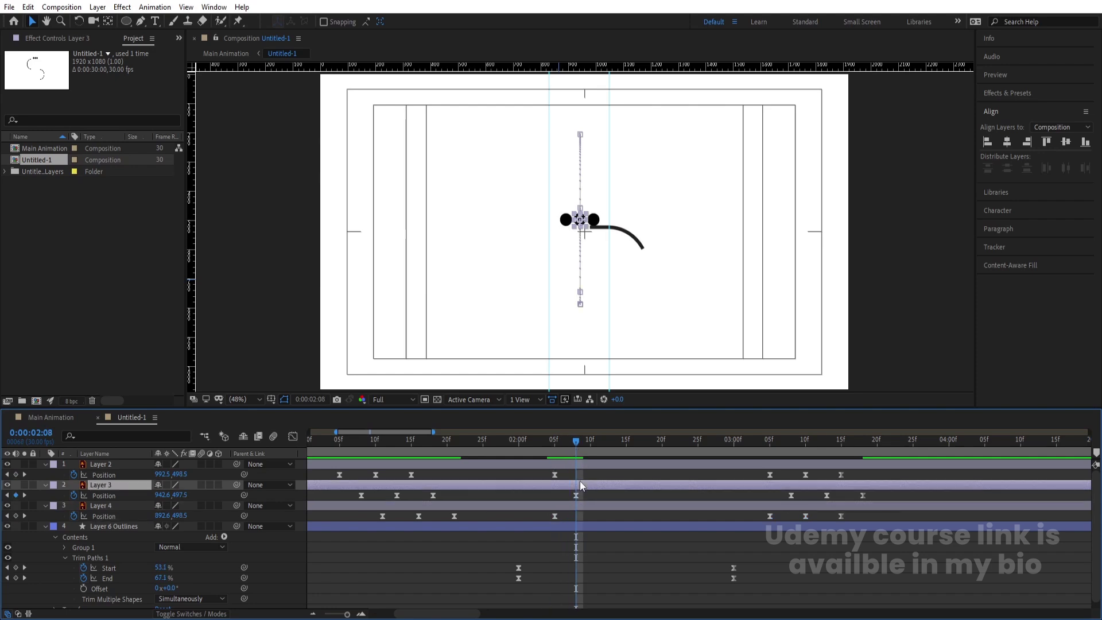
drag(581, 445, 598, 443)
drag(543, 473, 847, 476)
drag(557, 477, 600, 487)
key(minus)
key(minus)
key(Home)
key(space)
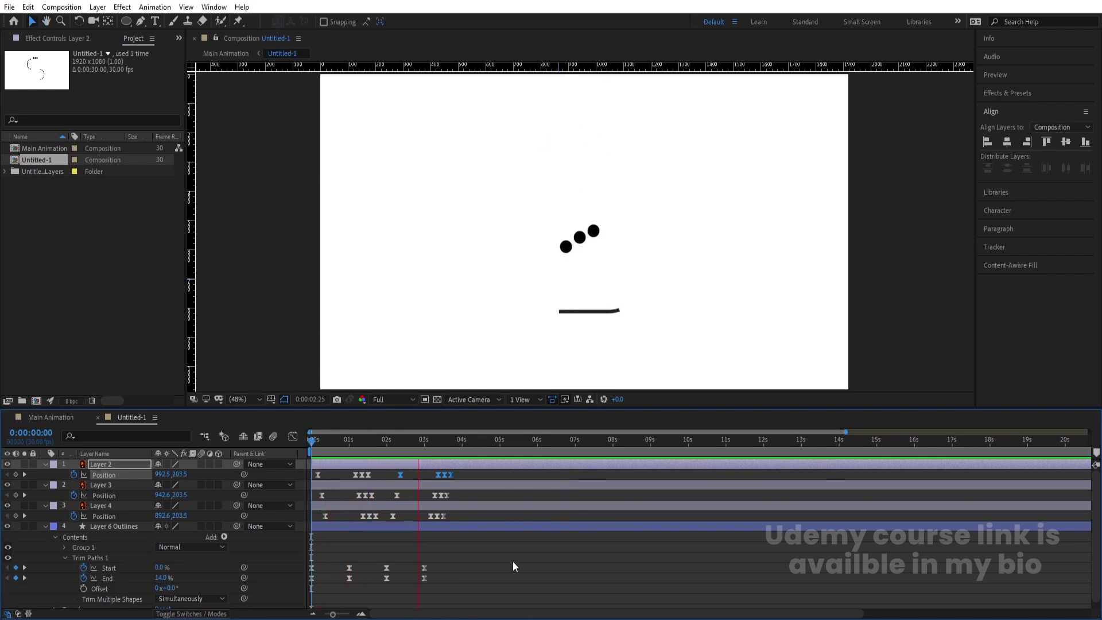
Enable motion blur for the three circle layers and Layer 6 Outlines, and preview the result.
key(space)
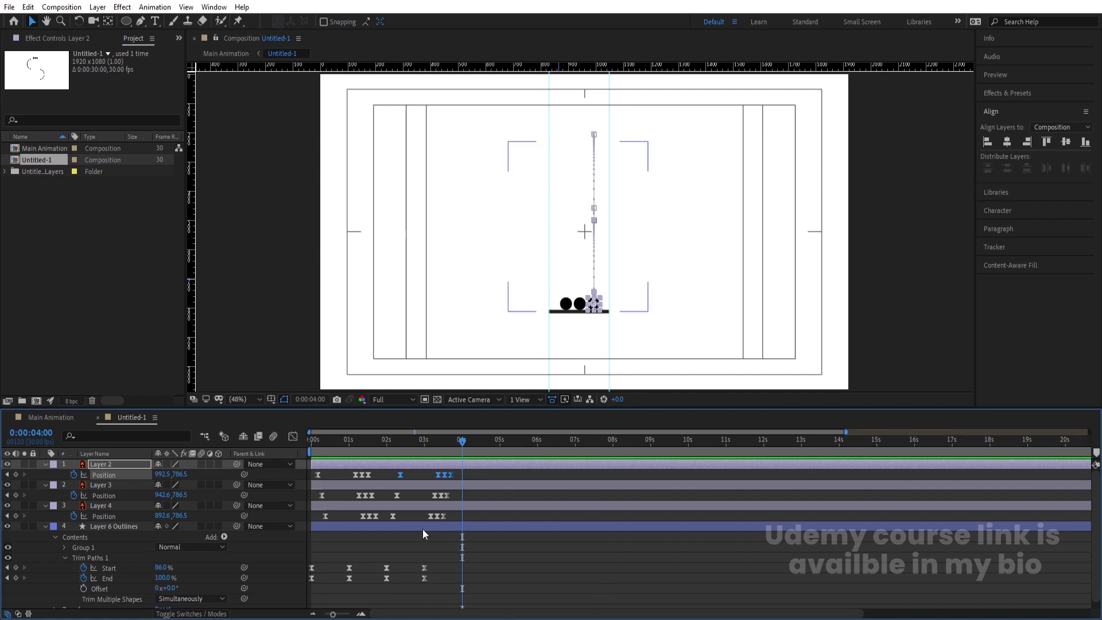
key(ctrl+a)
click(201, 526)
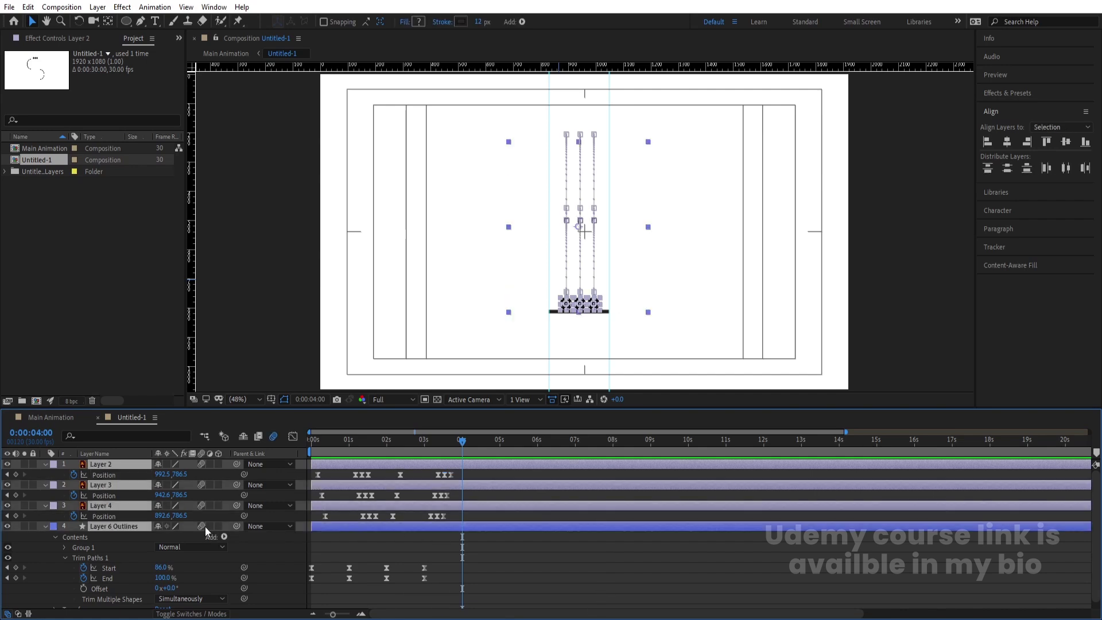
click(333, 509)
key(space)
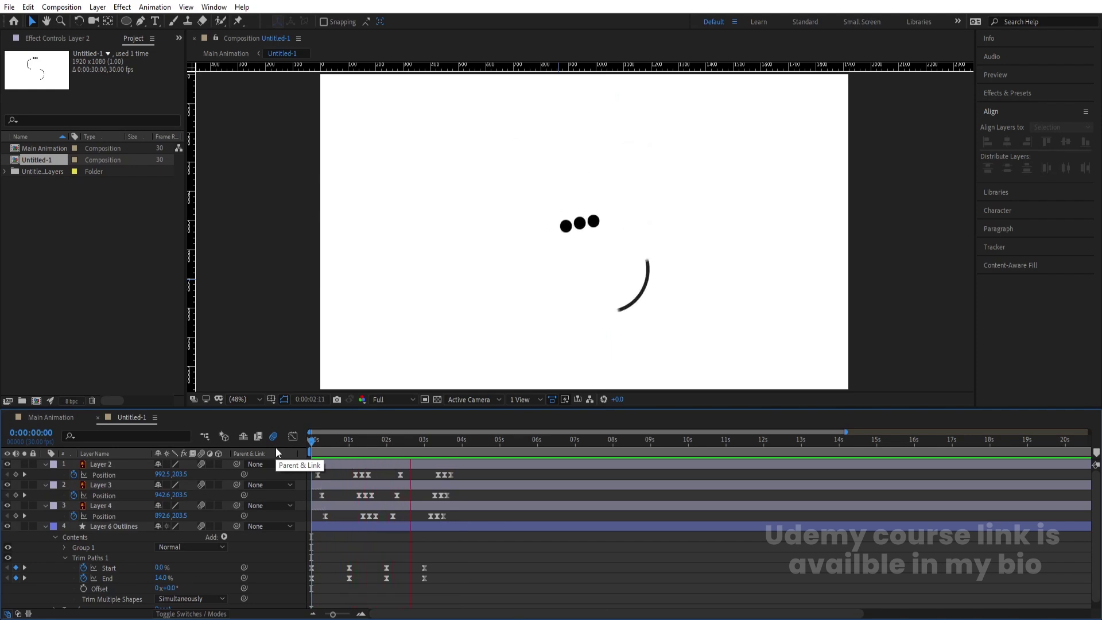
key(space)
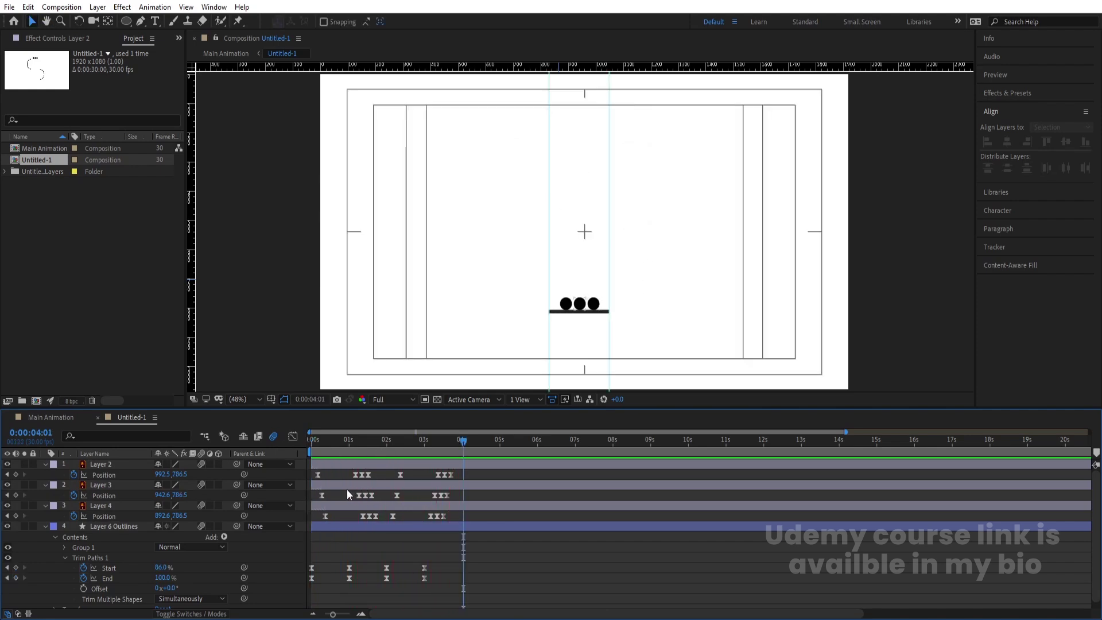
Collapse the layers' keyframed properties, switch to the Main Animation composition, and preview it from the start.
key(u)
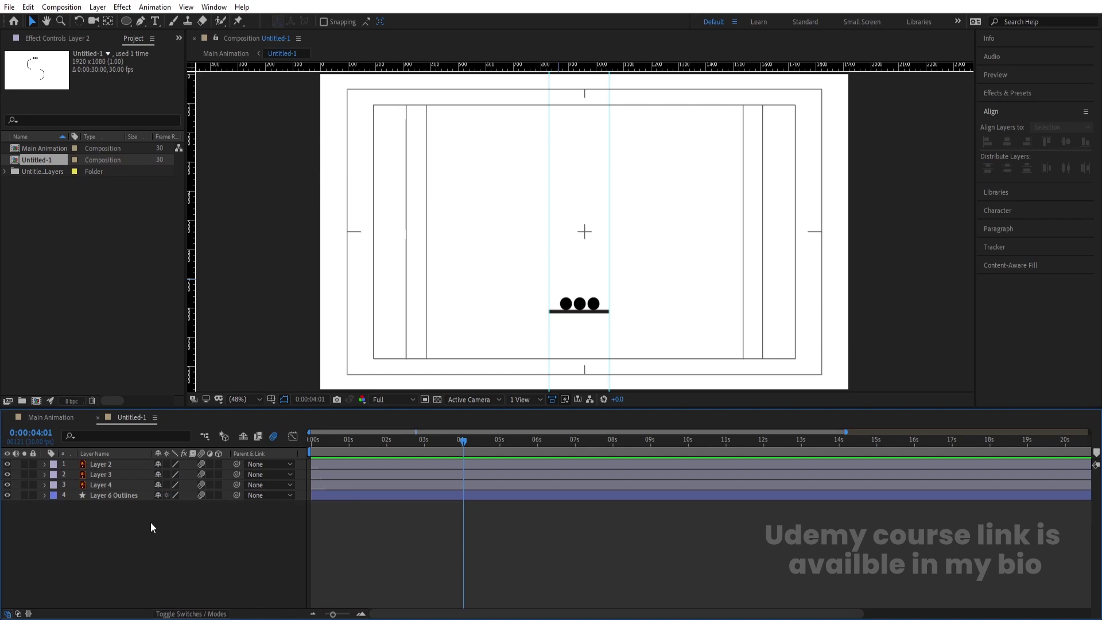
click(71, 418)
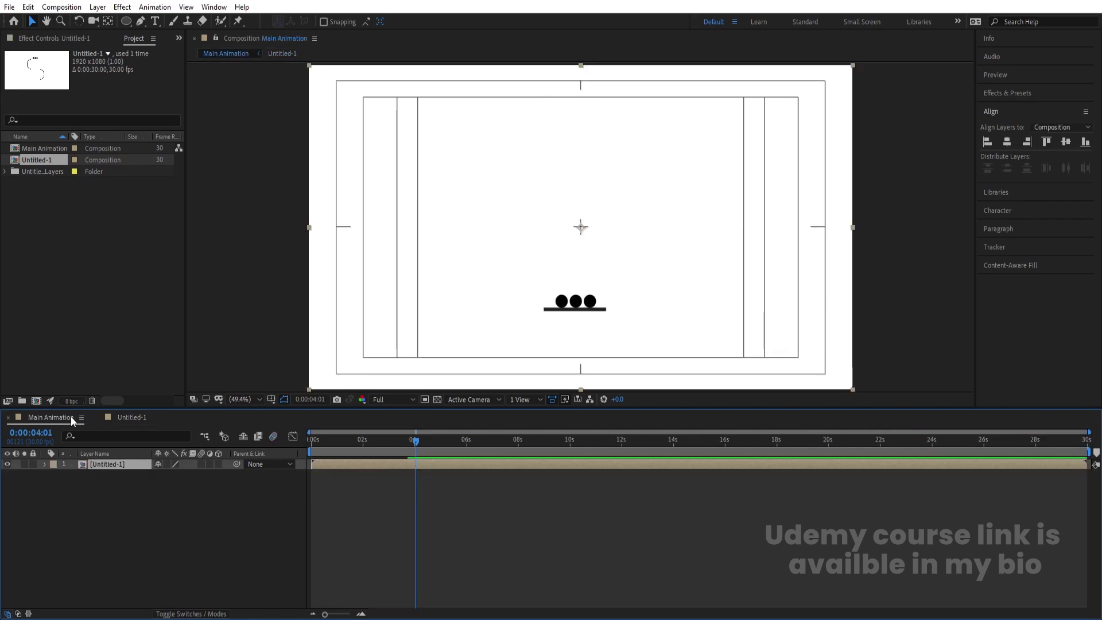
drag(378, 443, 270, 442)
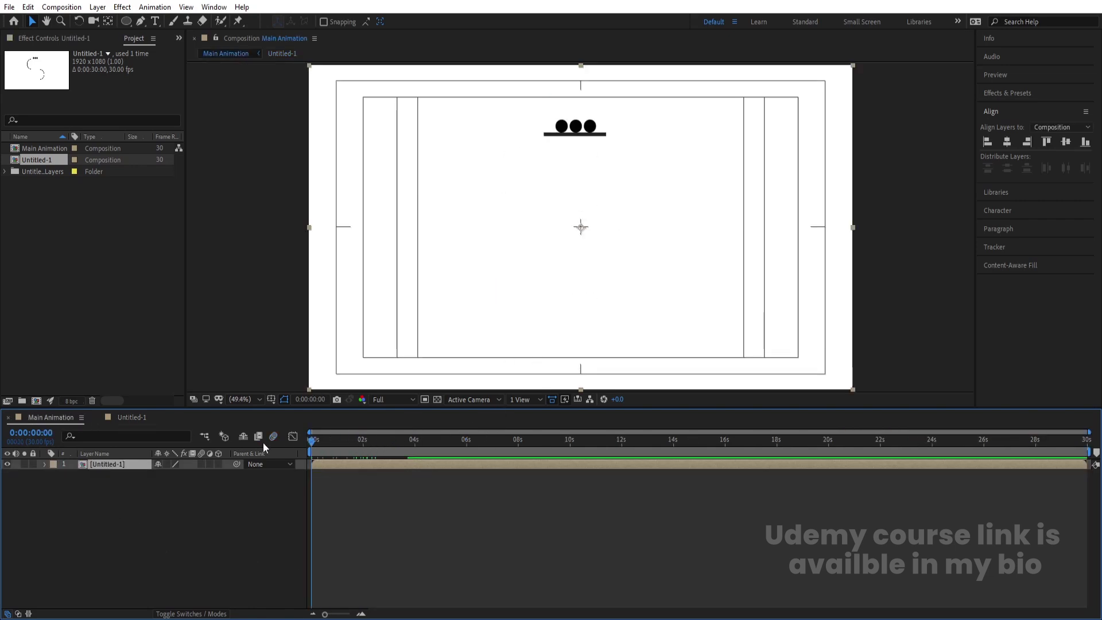
key(space)
key(space)
drag(336, 447, 289, 446)
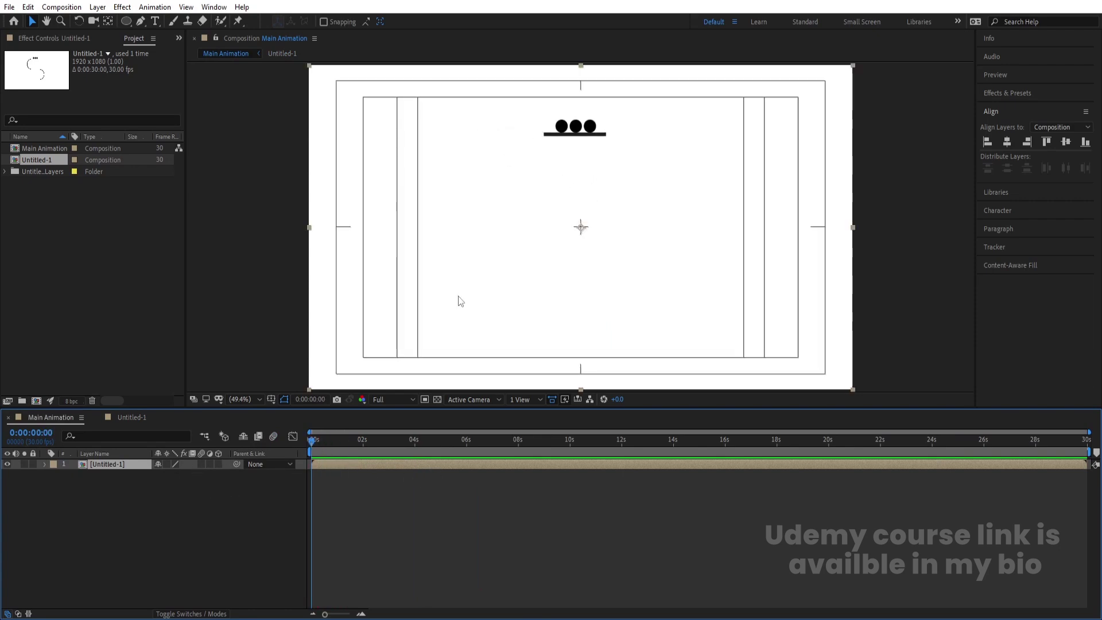
Move the Untitled-1 layer down so the line sits at the composition's centre, and place a horizontal guide along the line's lower edge.
drag(584, 145, 605, 226)
scroll(604, 225, down, 4)
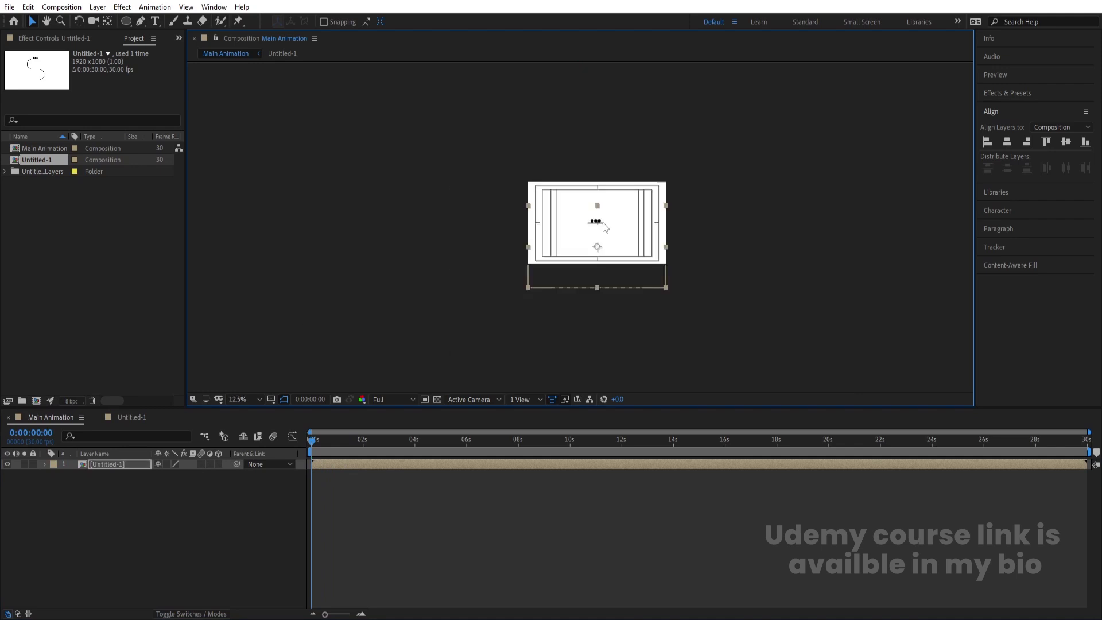
scroll(603, 222, up, 4)
scroll(604, 226, up, 2)
drag(576, 234, 598, 232)
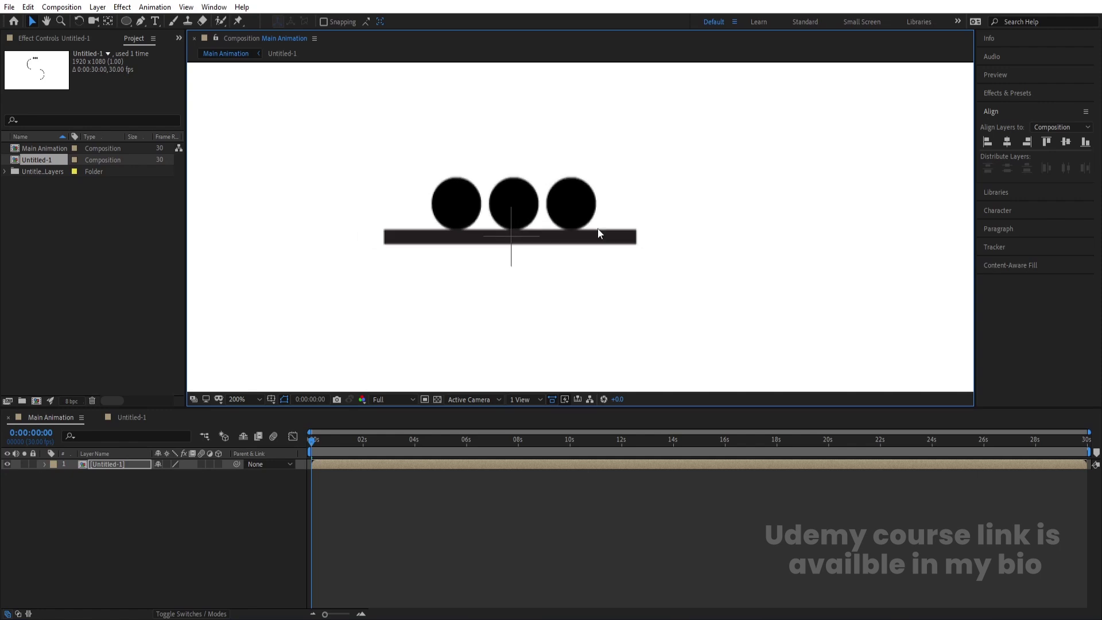
key(ctrl+r)
drag(546, 67, 607, 249)
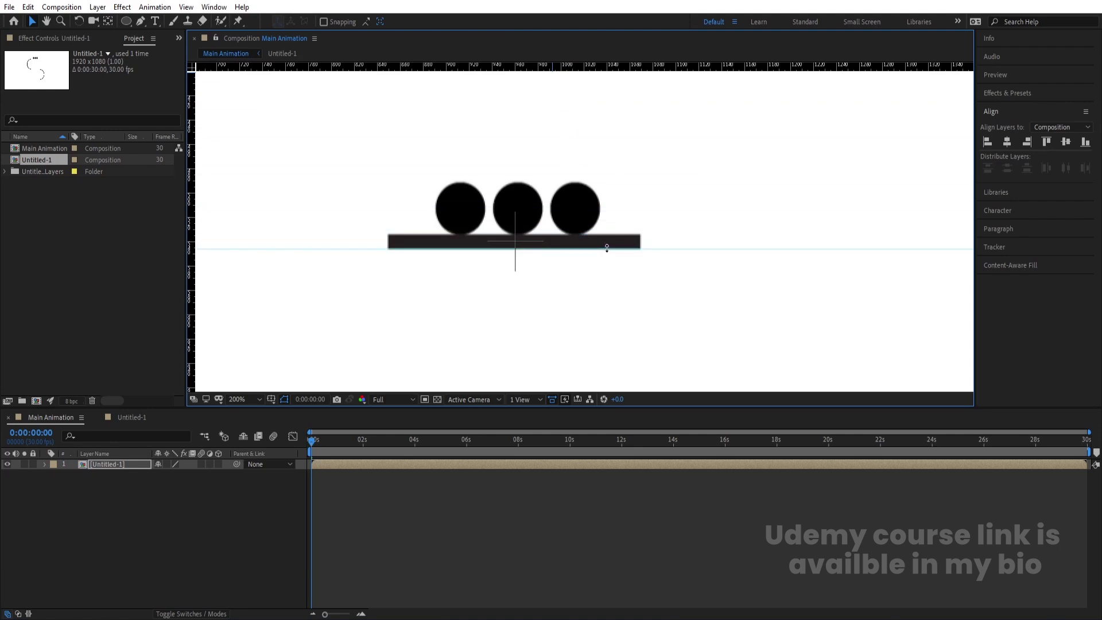
Add a Position keyframe to the Untitled-1 layer at 0 seconds, fit the composition in view, and preview.
click(106, 463)
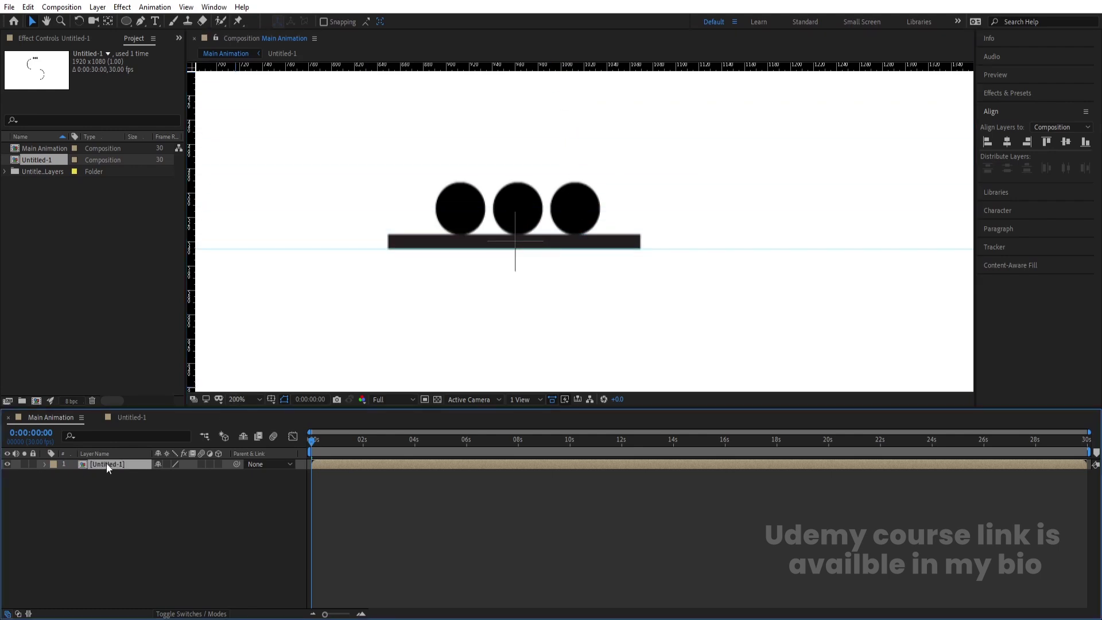
key(p)
click(74, 474)
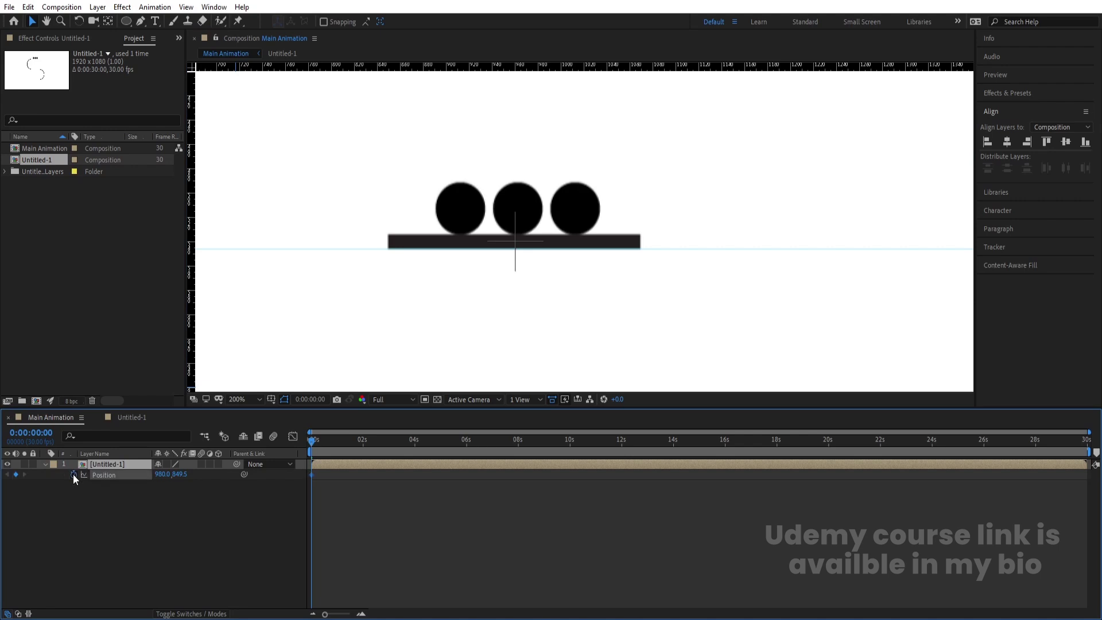
click(235, 399)
click(254, 193)
key(space)
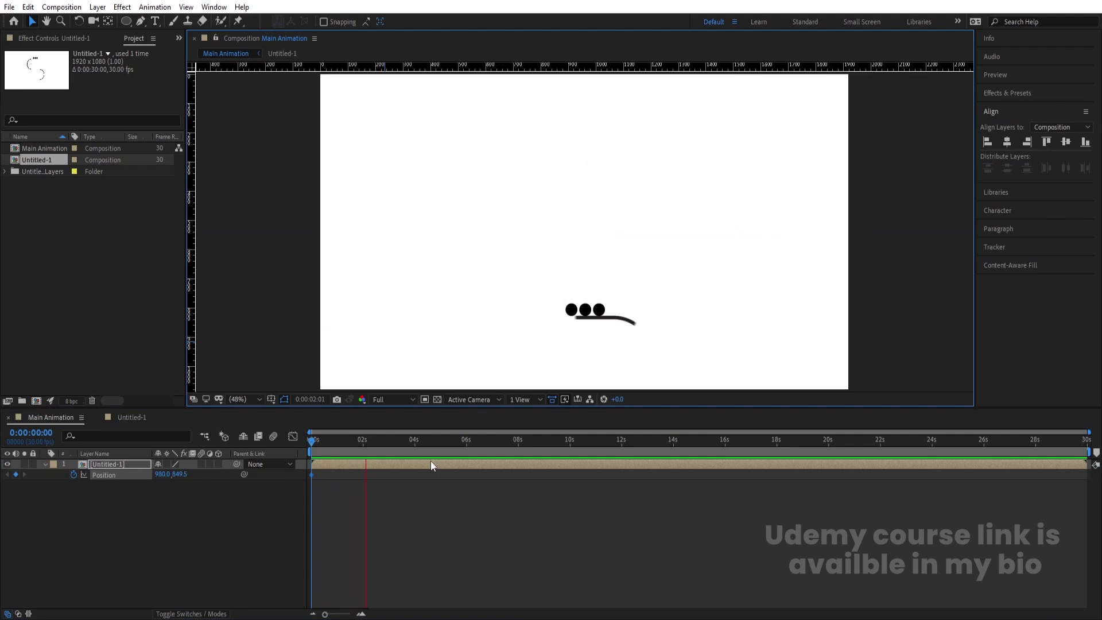
Keyframe the Untitled-1 layer's Position at 980.0, 266.5 at 0:00:03:21, the time of the precomp's last keyframe, to align the line with the guide.
double_click(430, 464)
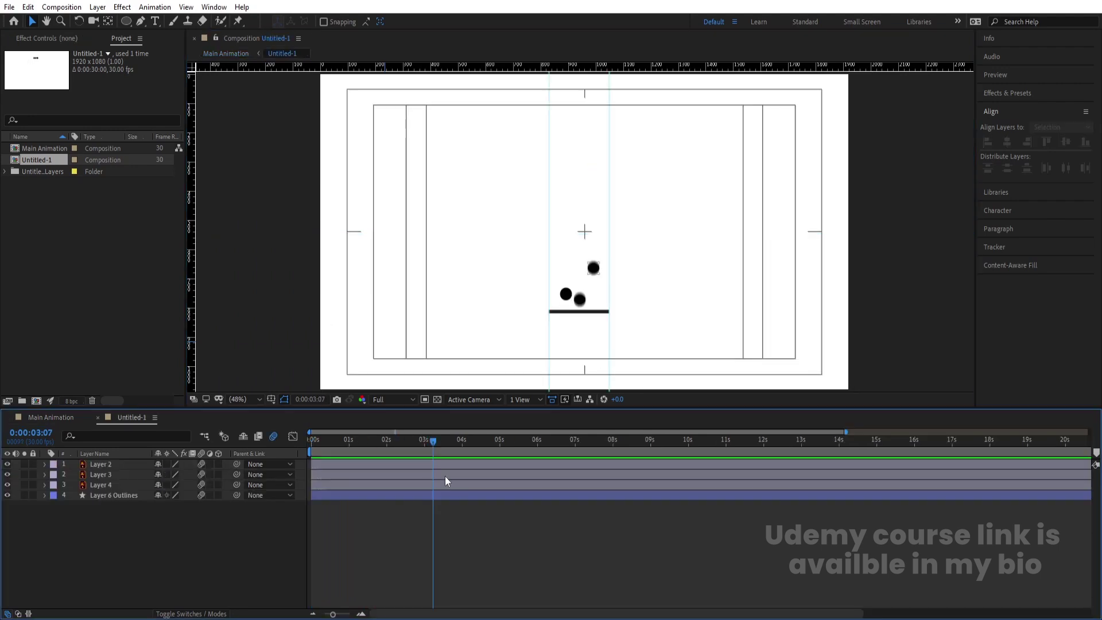
key(u)
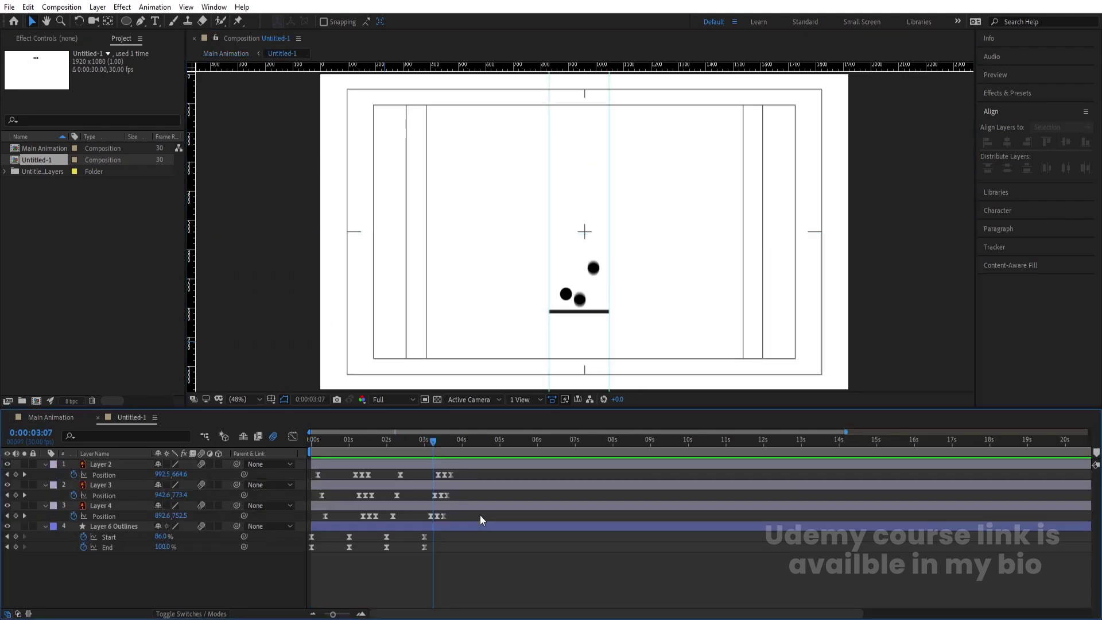
click(452, 447)
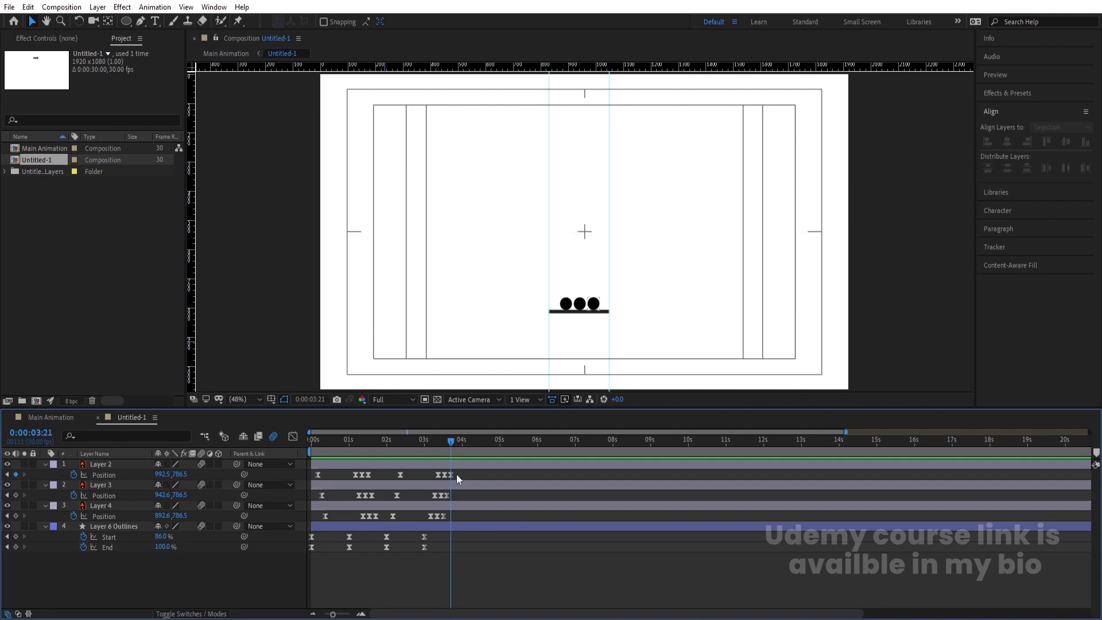
click(44, 416)
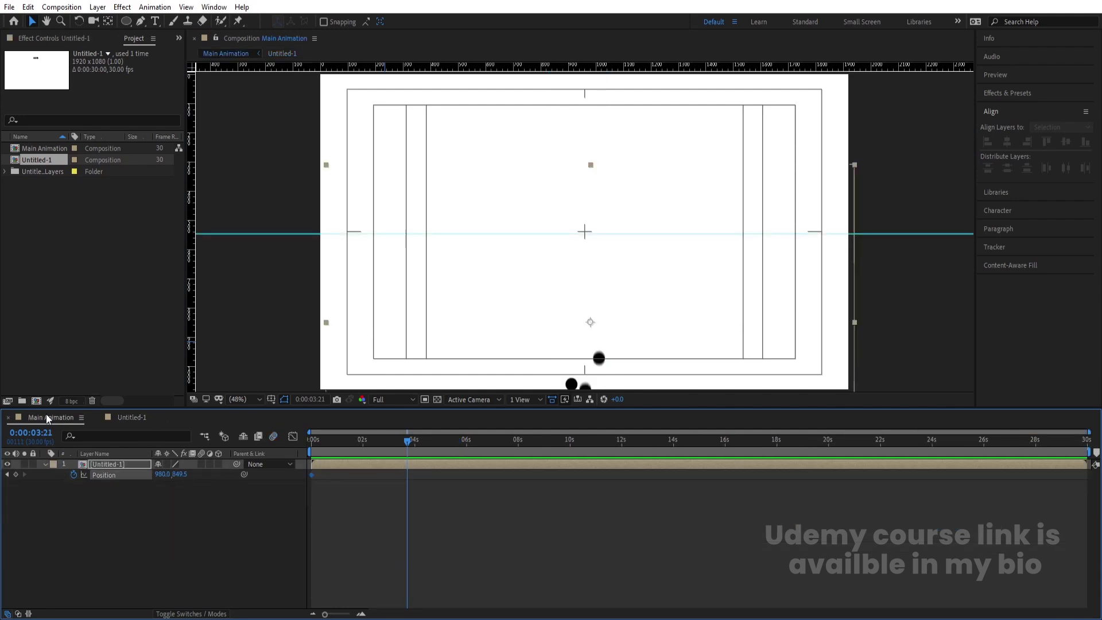
drag(178, 479, 168, 495)
drag(122, 466, 527, 181)
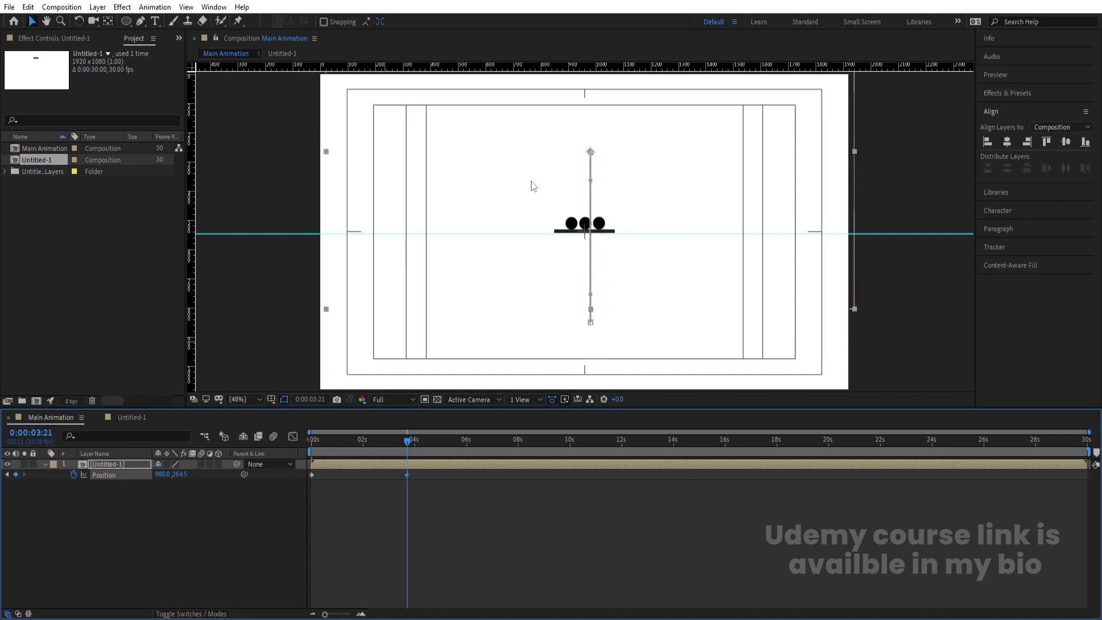
scroll(568, 233, down, 2)
scroll(567, 234, up, 4)
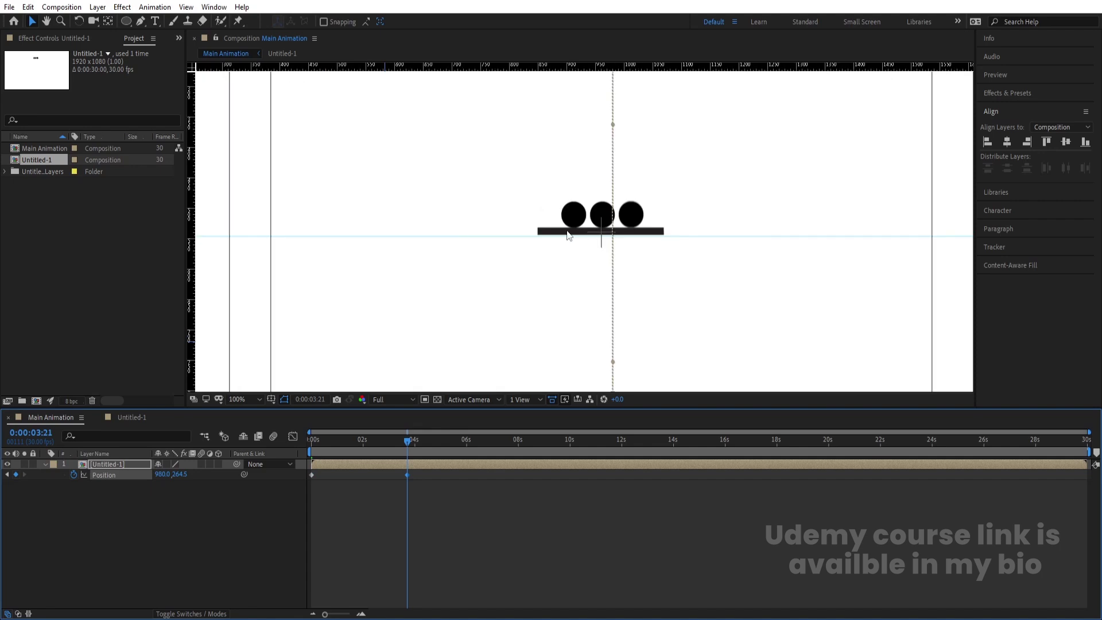
scroll(567, 235, up, 1)
drag(567, 234, 568, 236)
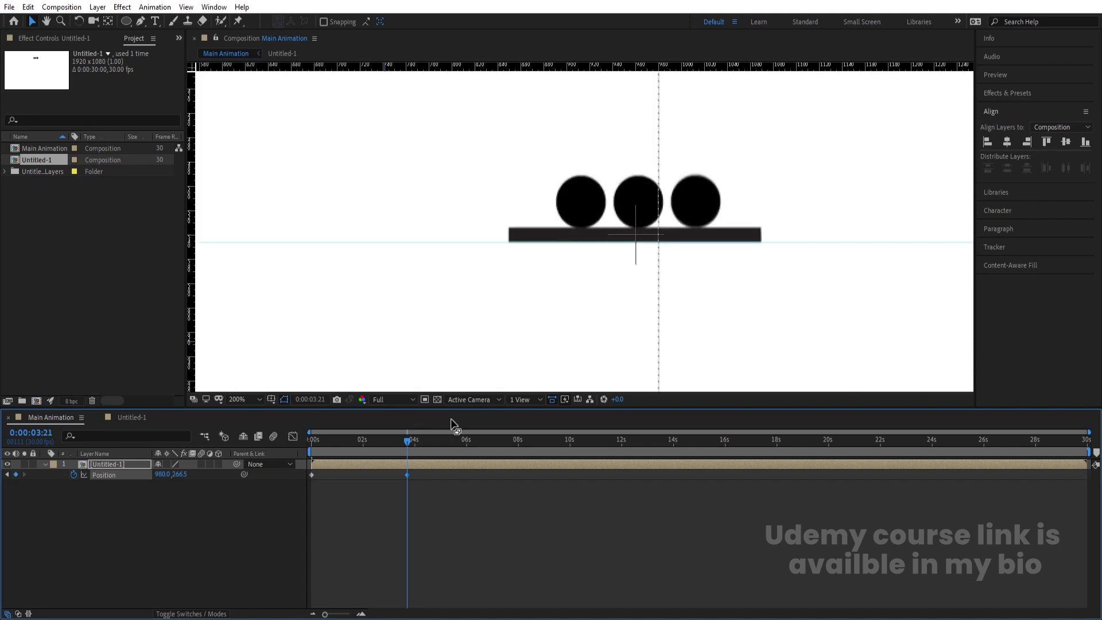
End the work area at 0:00:03:21, fit the composition in view, and preview the camera-like follow motion.
key(n)
click(240, 401)
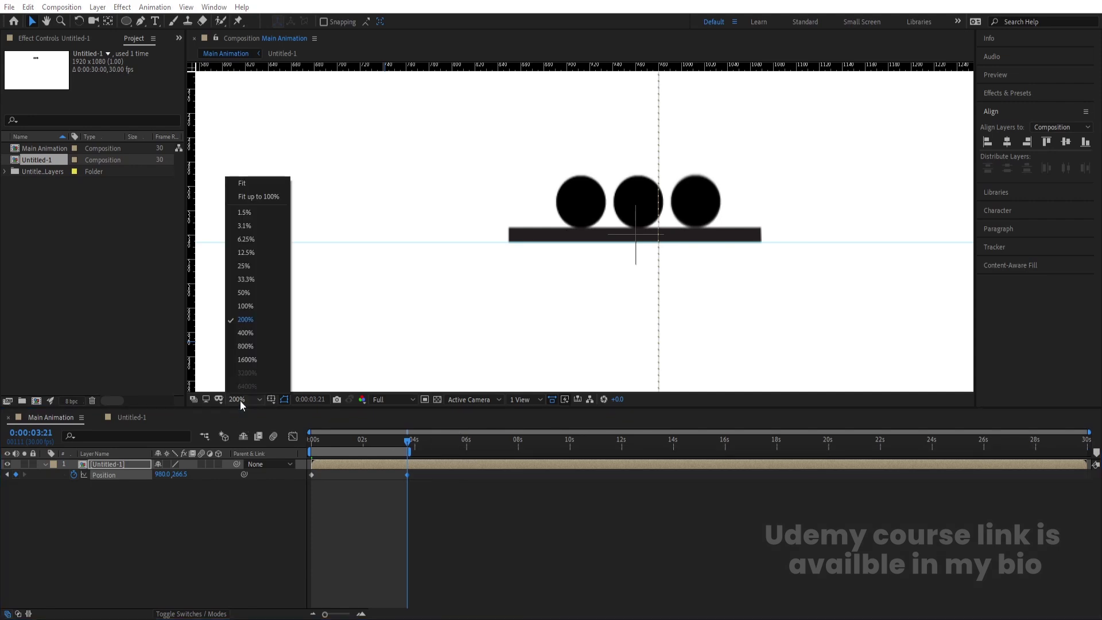
click(274, 182)
key(space)
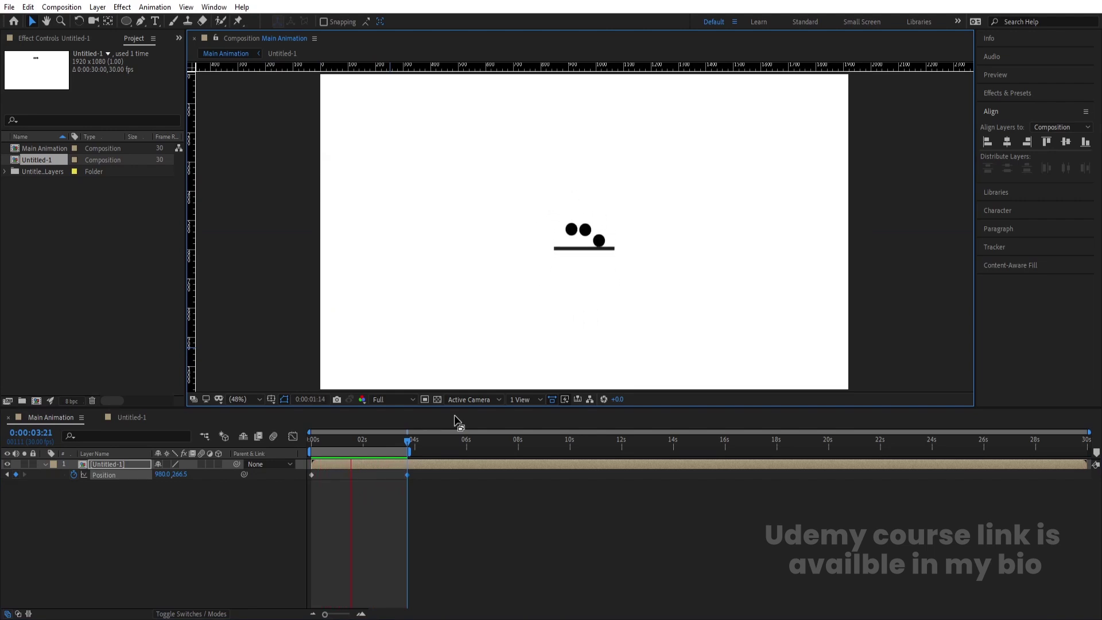
click(247, 527)
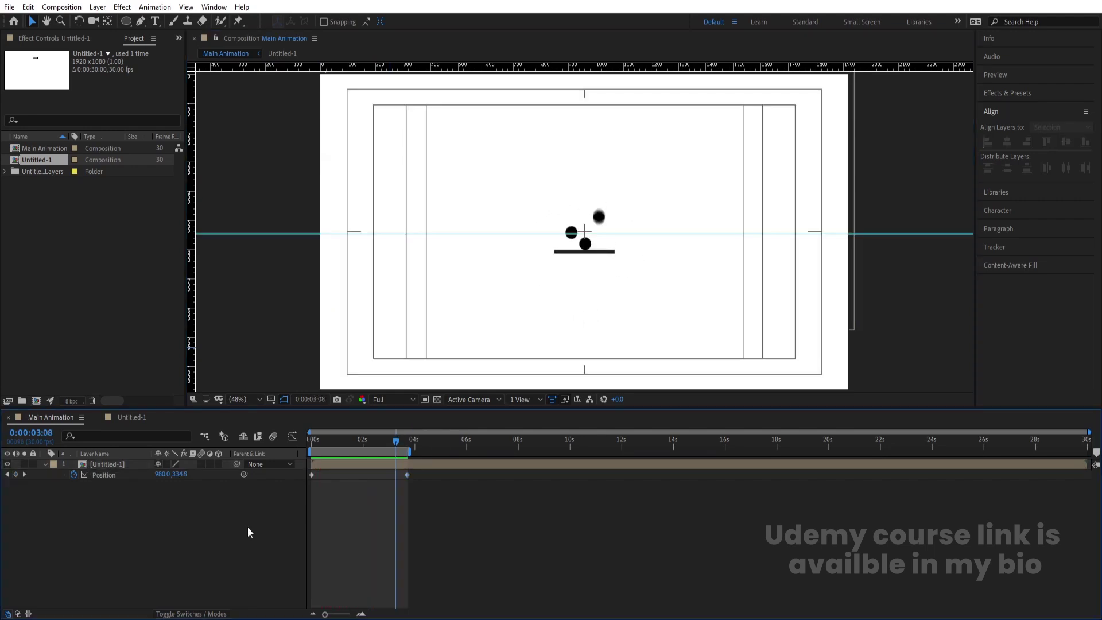
key(apostrophe)
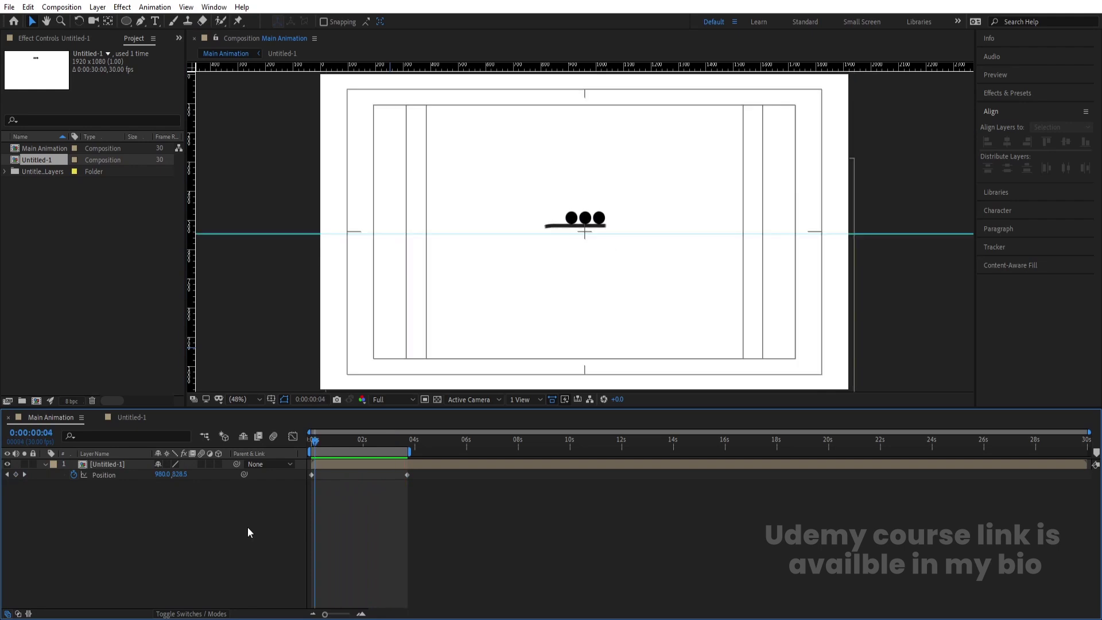
Create a white solid in Main Animation and place it below the Untitled-1 layer.
key(ctrl+y)
click(245, 374)
drag(270, 352, 102, 195)
key(Return)
key(Return)
drag(112, 462, 120, 499)
Add a null object and parent the Untitled-1 layer to it.
right_click(164, 555)
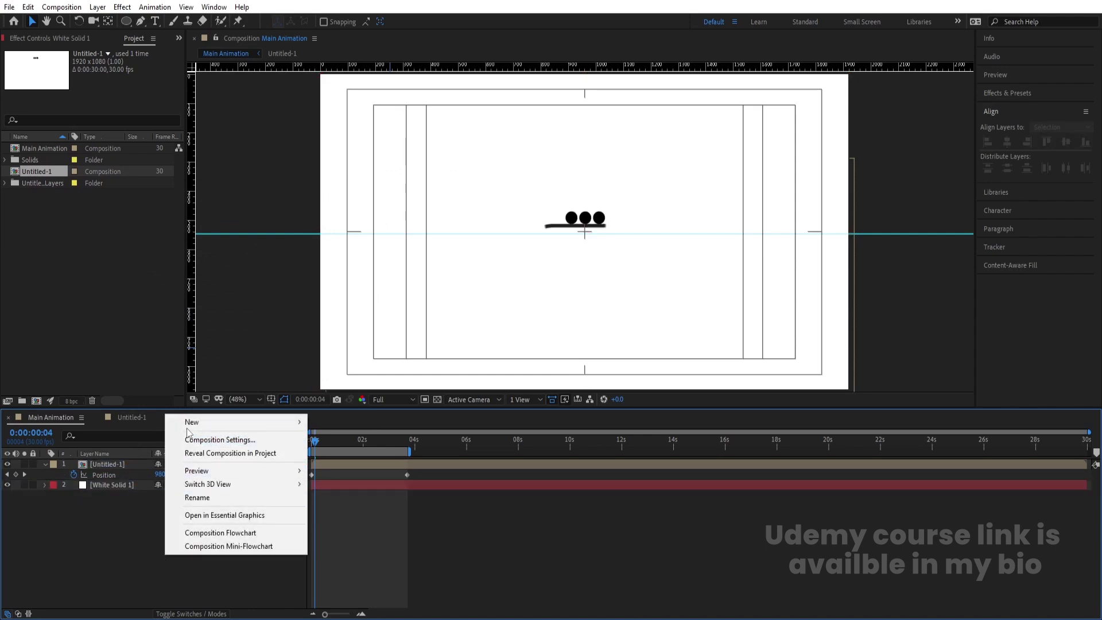
mouse_move(190, 426)
click(373, 490)
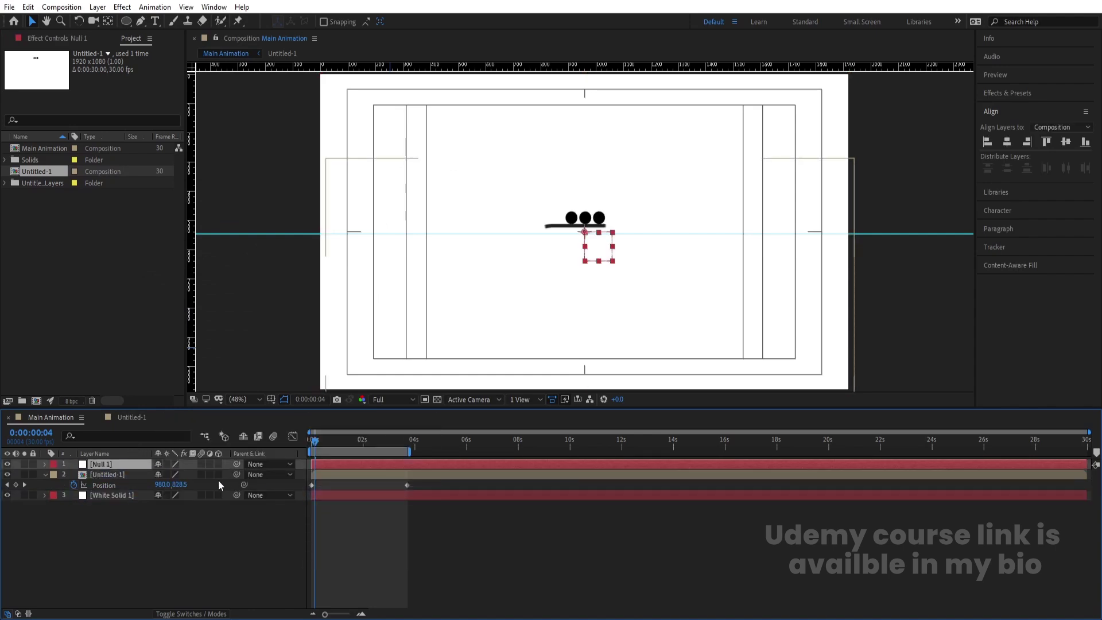
click(132, 475)
drag(237, 475, 200, 468)
Scale the null object to 152% to enlarge the animation, and preview it.
click(110, 464)
key(s)
key(space)
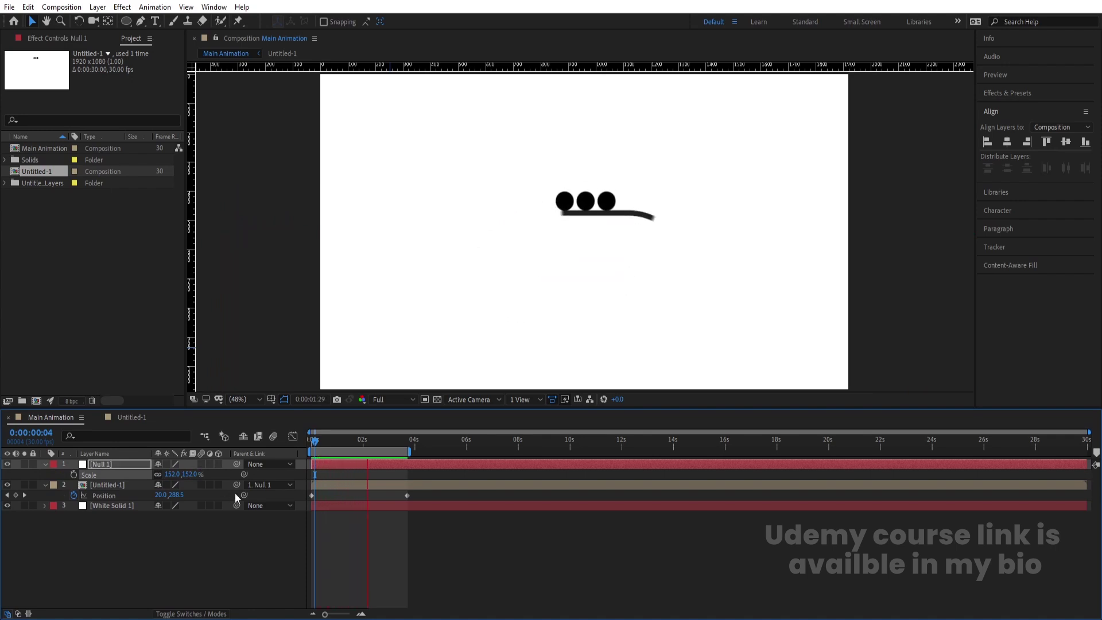
key(space)
Create an adjustment layer above the other layers in Main Animation.
right_click(160, 541)
mouse_move(290, 415)
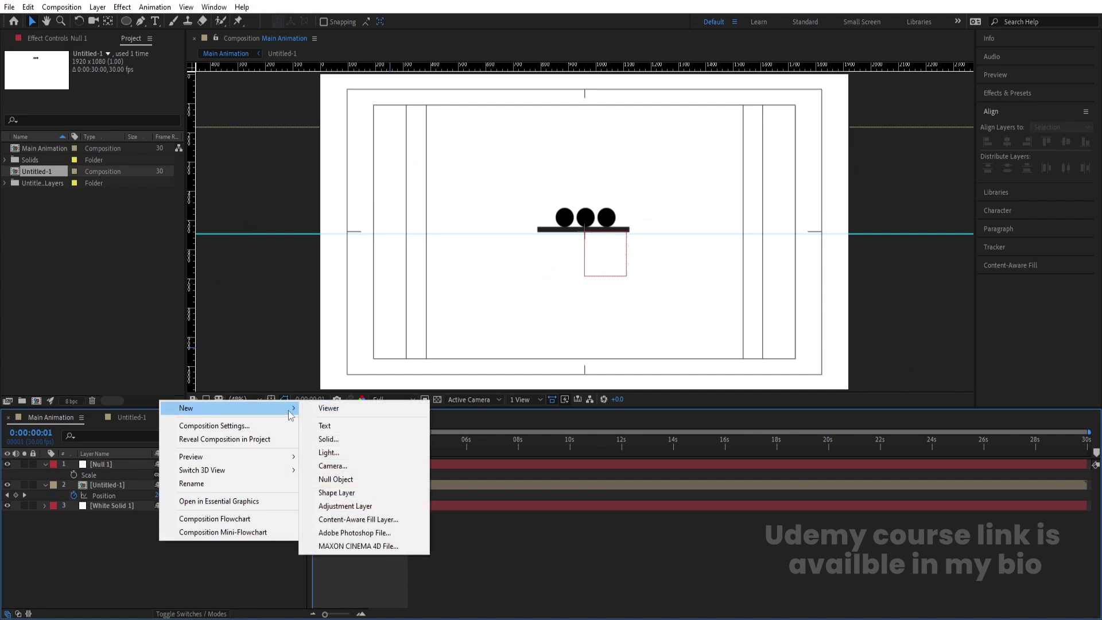
click(345, 506)
Apply the Tint effect to the adjustment layer, swap its black and white mapping colors, and preview.
click(1009, 94)
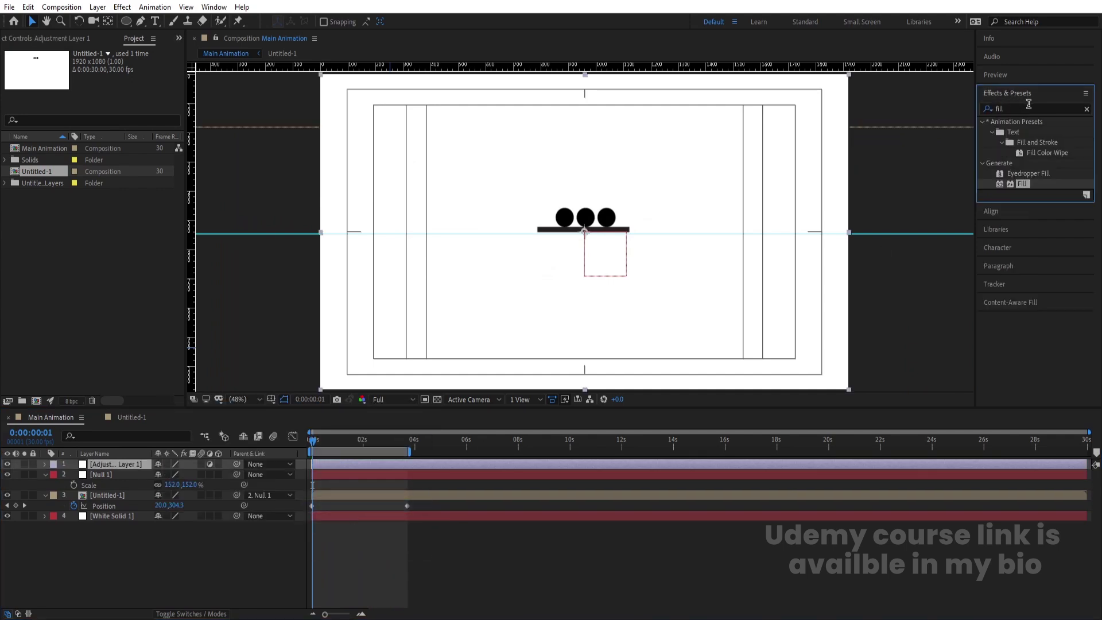
double_click(1029, 104)
text(tint)
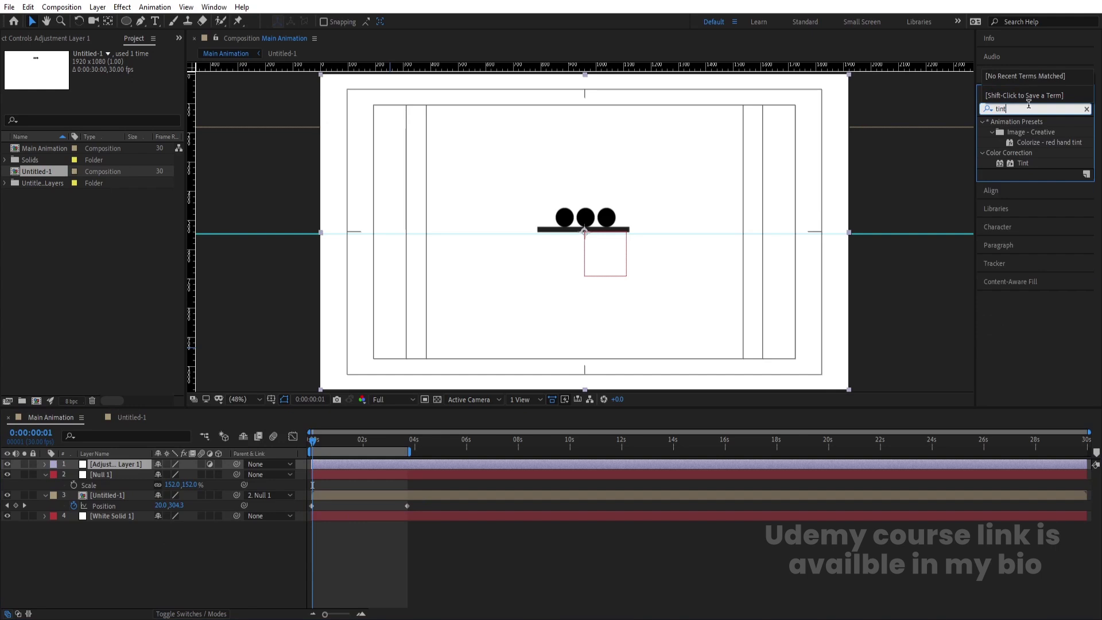
double_click(1026, 164)
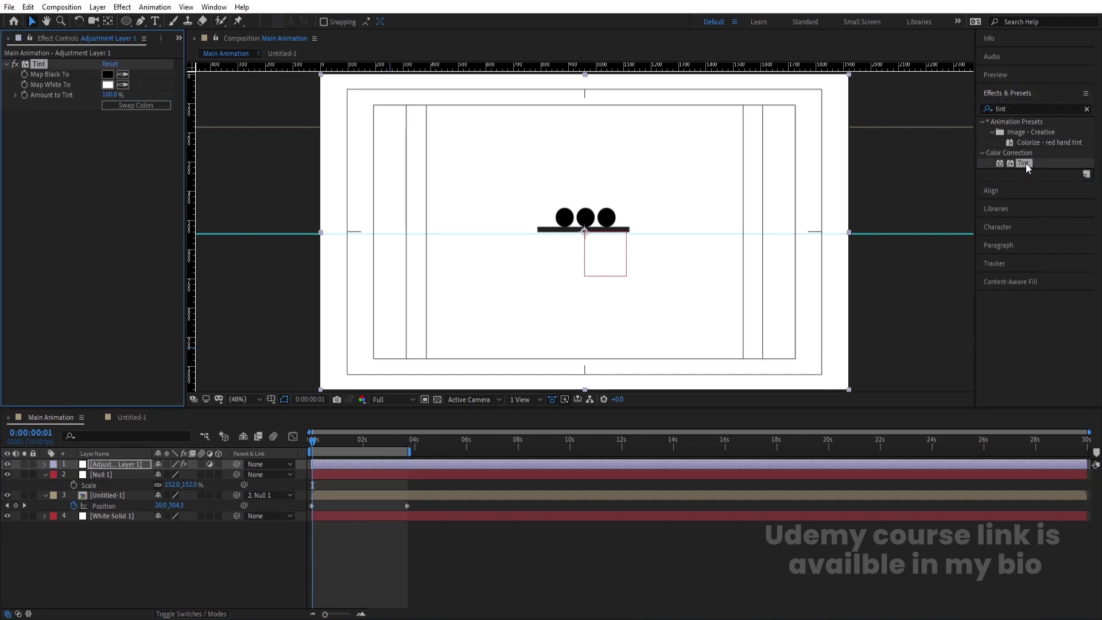
click(120, 107)
key(space)
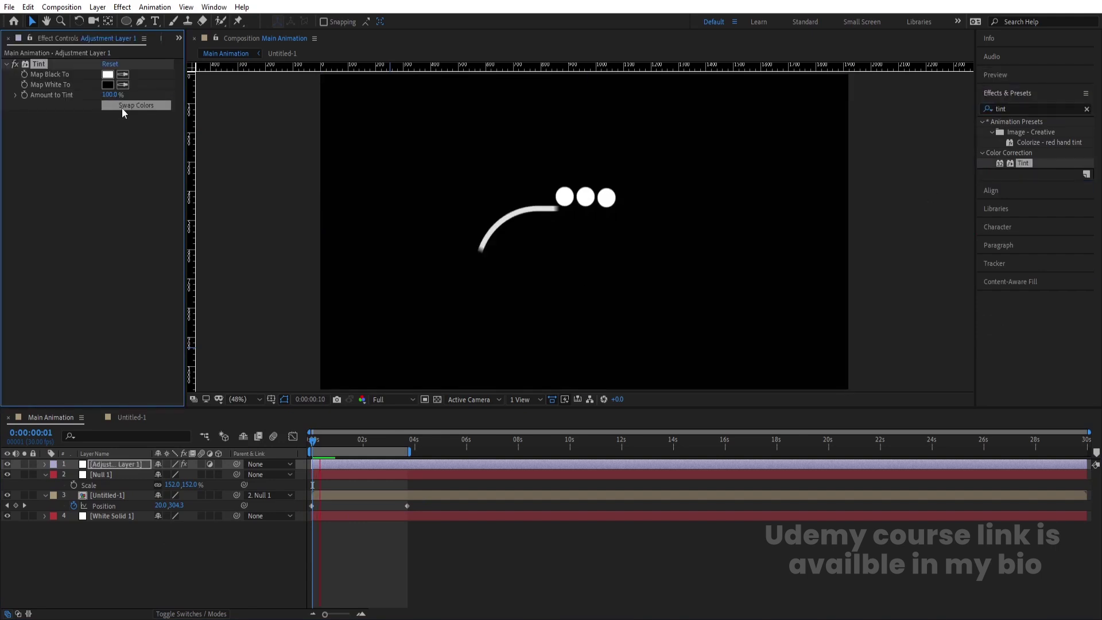
Set the stroke color of the Layer 6 Outlines S line in the Untitled-1 composition to pure black (000000).
click(132, 418)
click(115, 526)
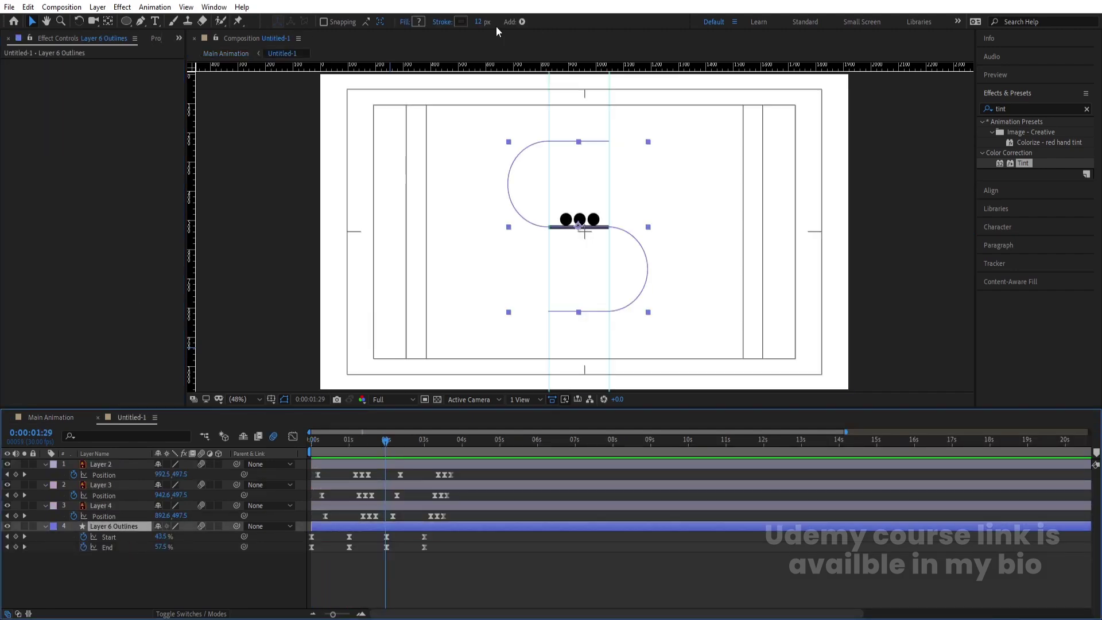
click(460, 22)
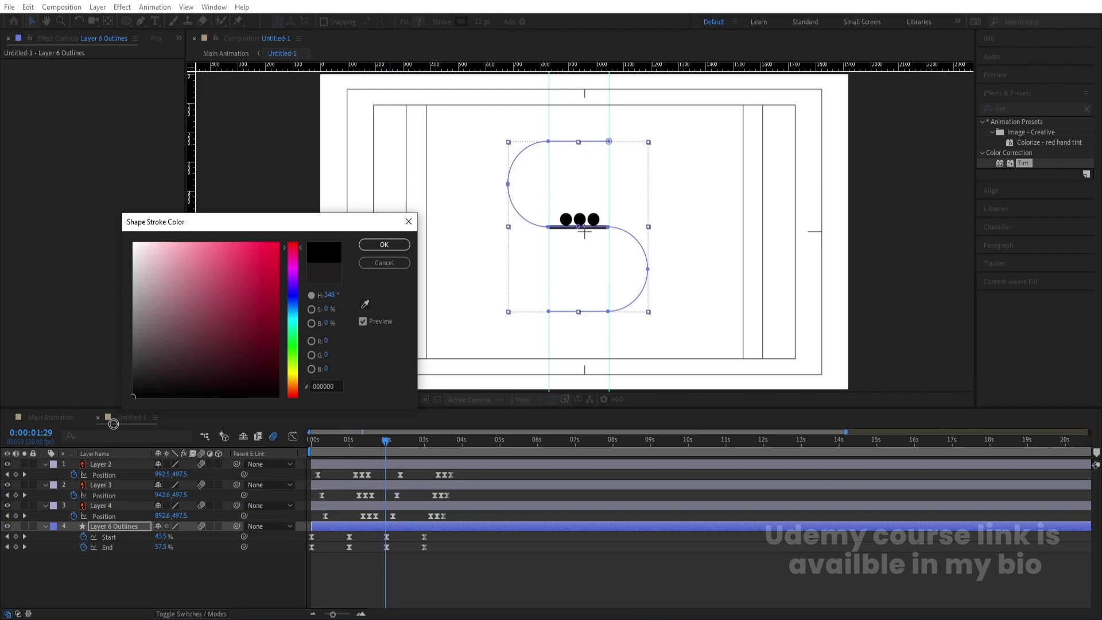
key(Return)
click(64, 585)
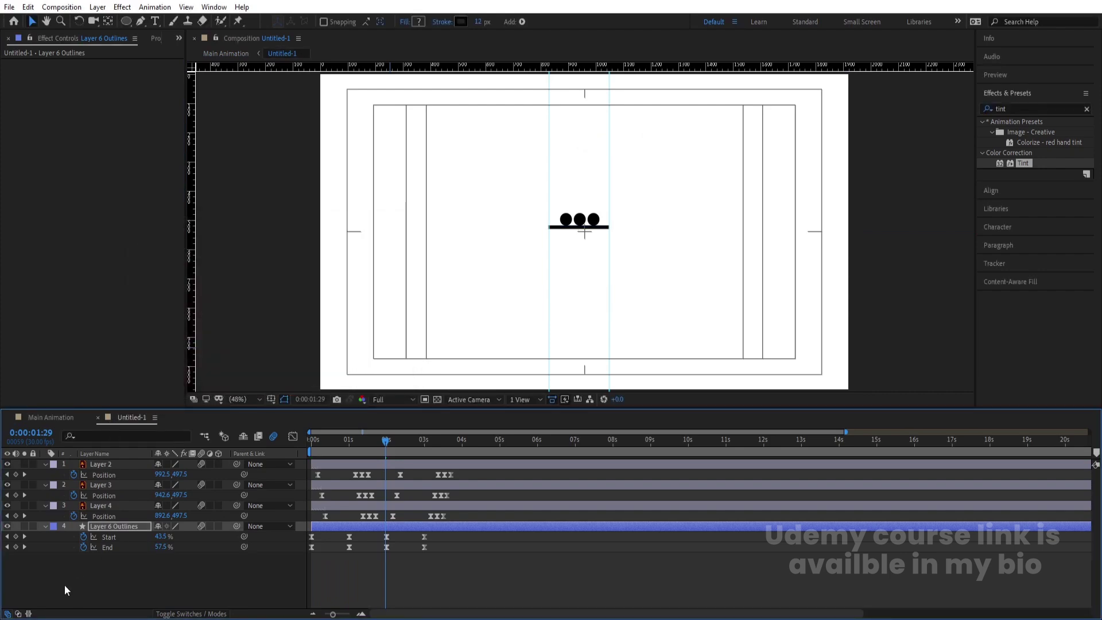
Change the line cap of Stroke 1 in the Layer 6 Outlines layer to Round Cap.
click(46, 526)
click(65, 541)
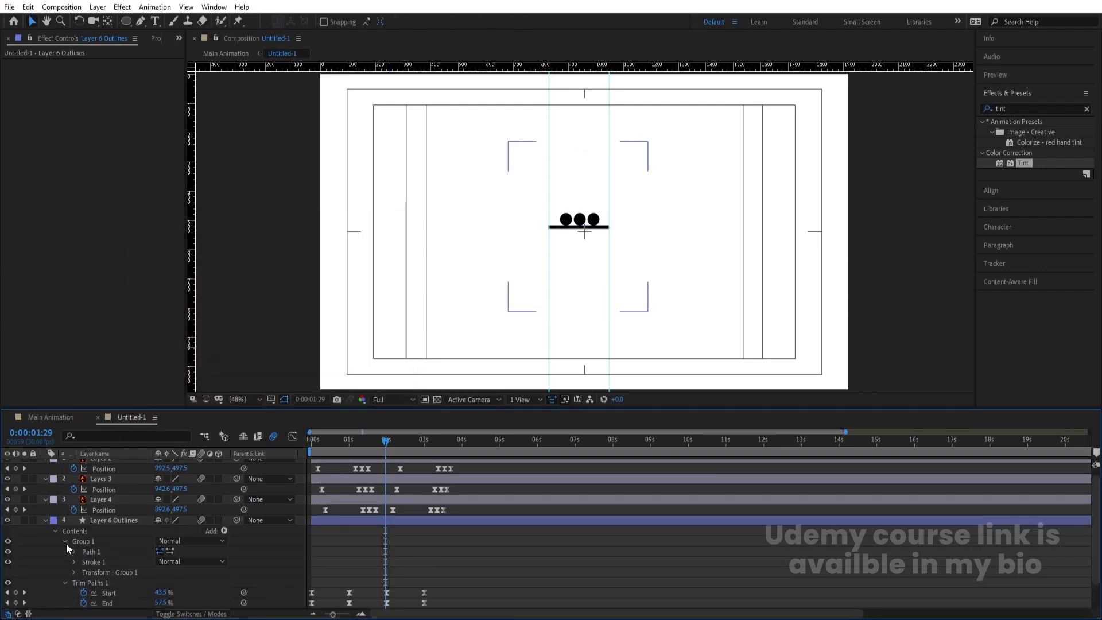
click(74, 560)
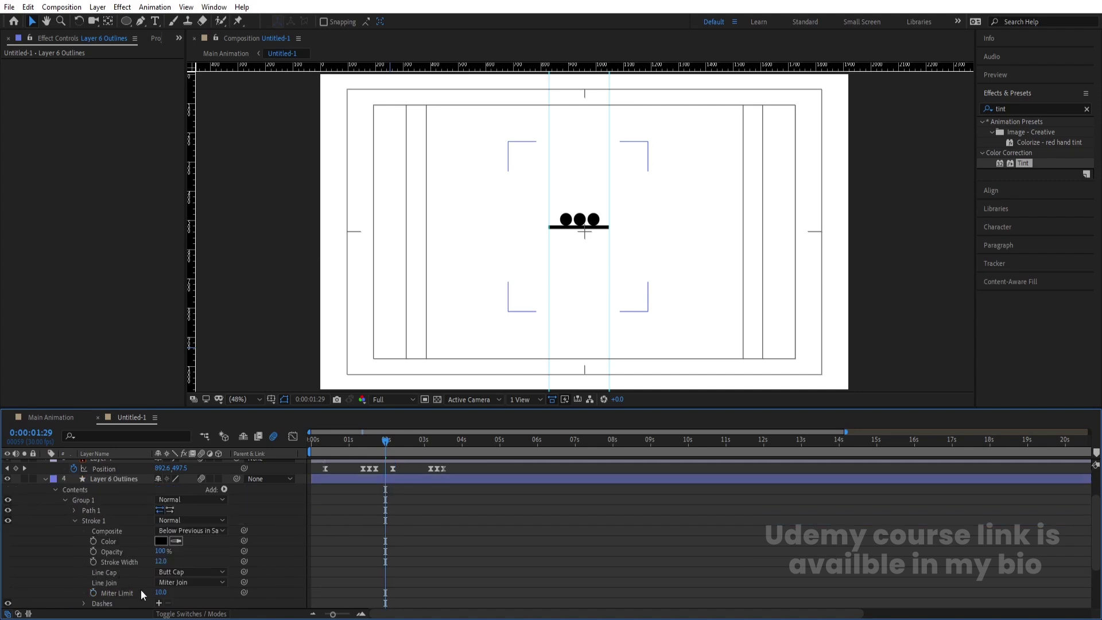
click(111, 574)
click(166, 572)
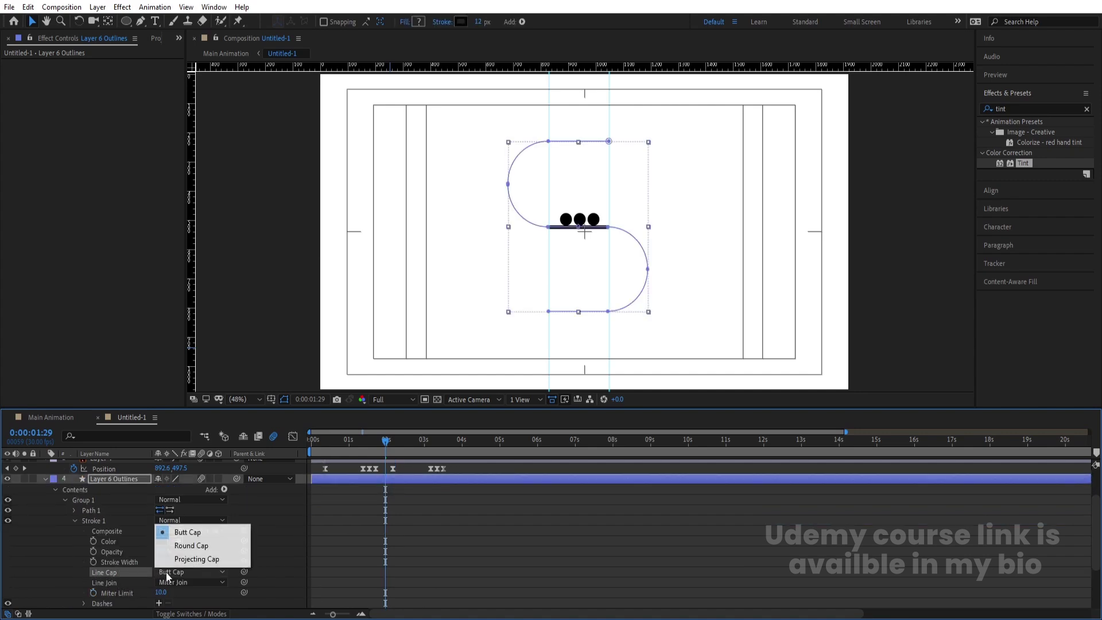
click(184, 545)
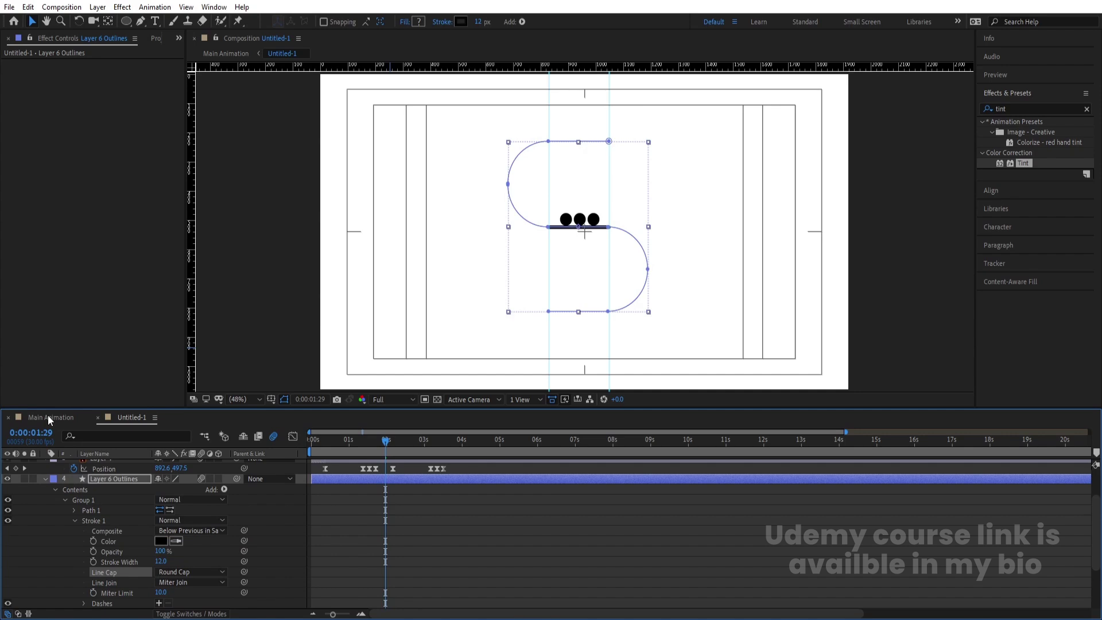
Set the S line's stroke width to 20 px and preview the result in the Main Animation composition.
click(481, 22)
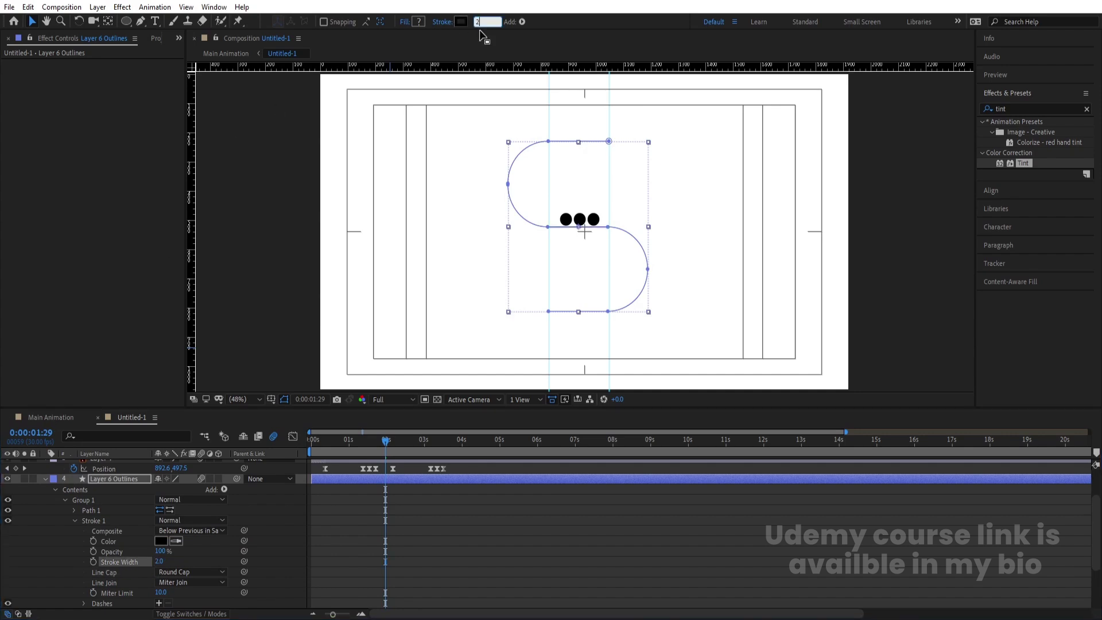
click(445, 494)
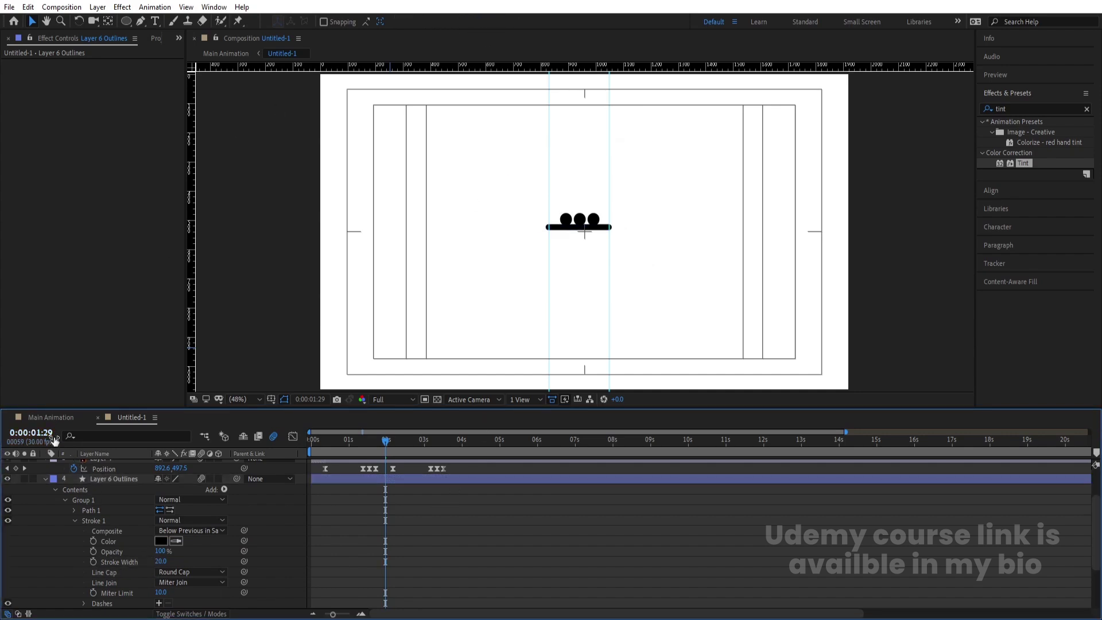
click(50, 418)
key(space)
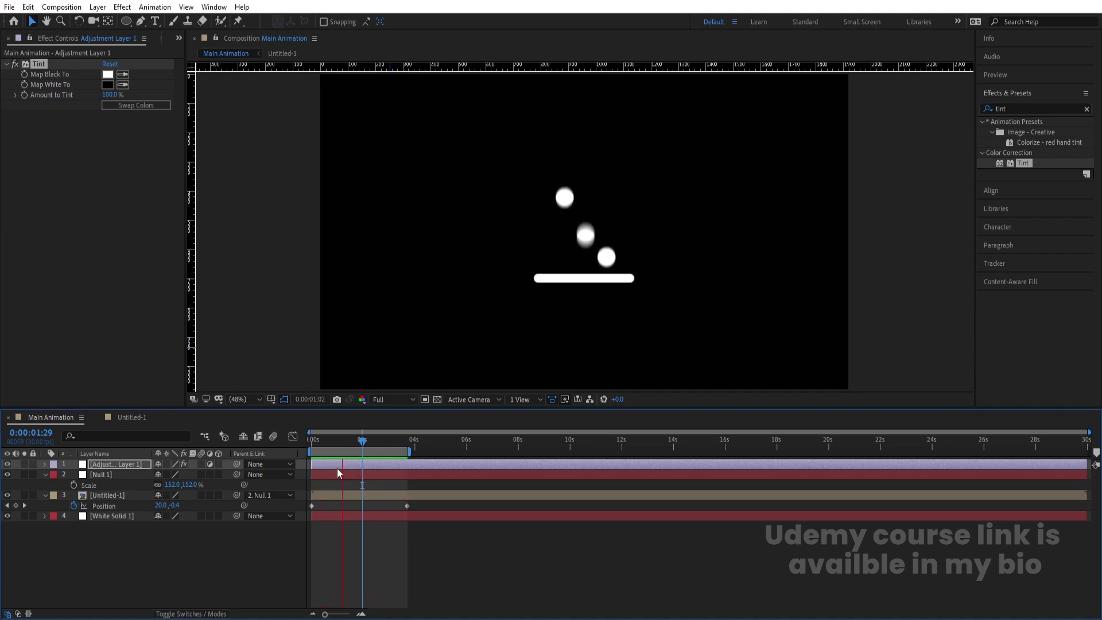
key(space)
Hide the Tint adjustment layer in Main Animation and preview the animation in its original colors.
click(8, 464)
key(space)
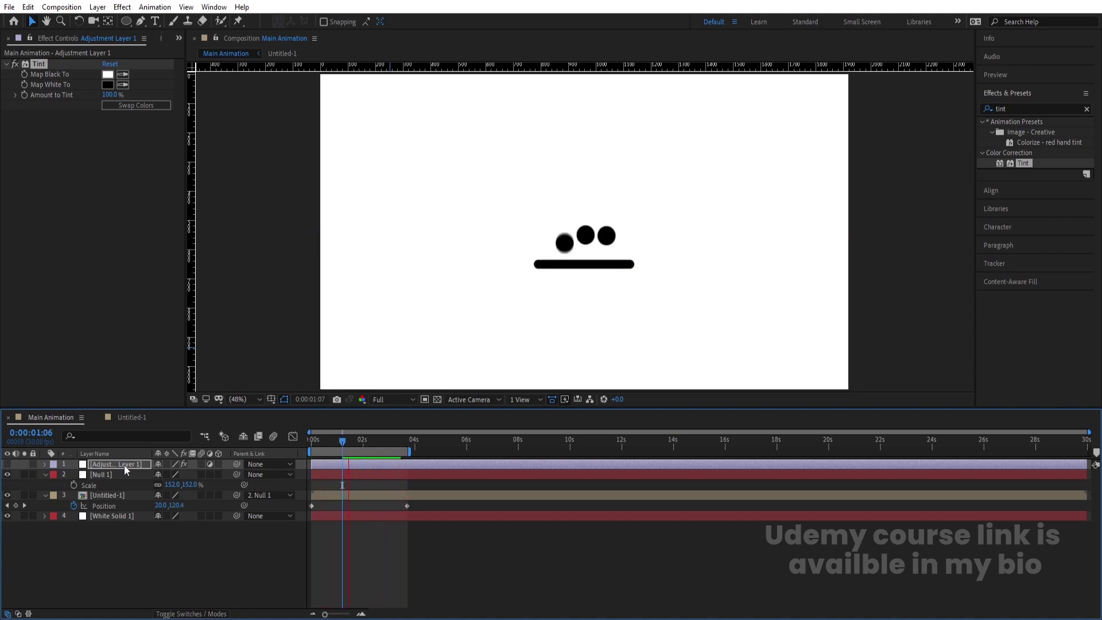
key(space)
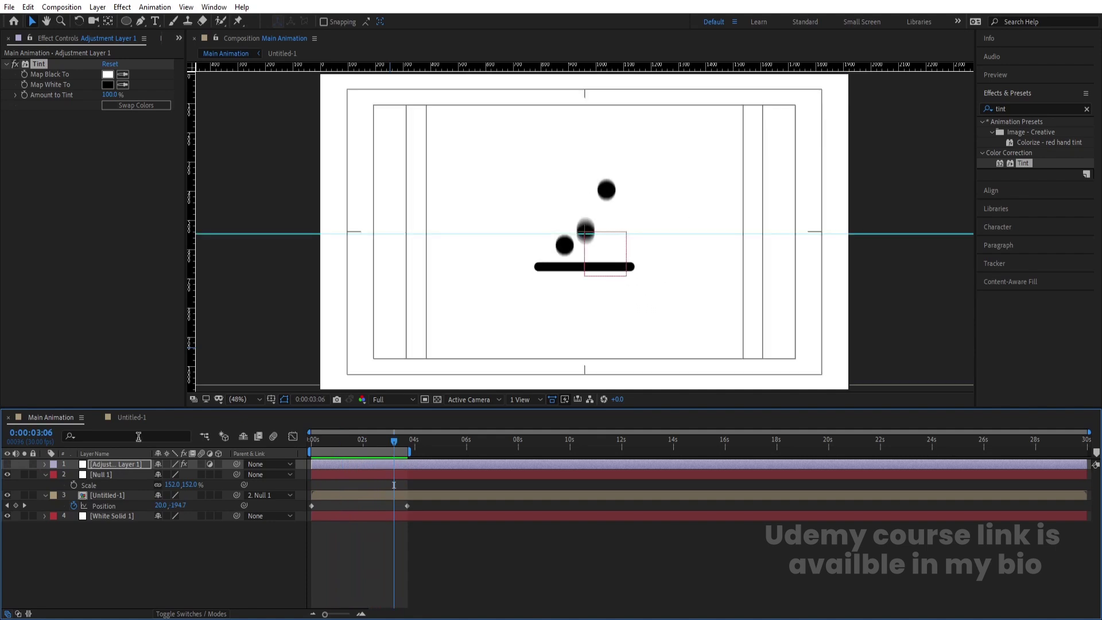
Set the stroke width of Layer 6 Outlines in Untitled-1 to 10 px and preview it in Main Animation.
click(132, 417)
click(115, 478)
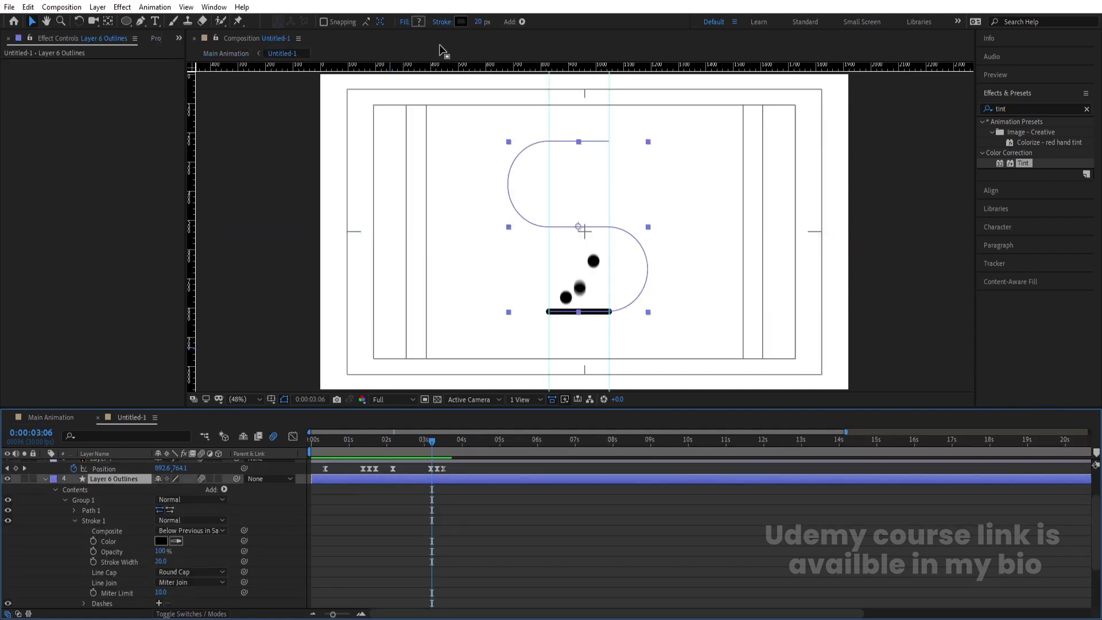
click(478, 22)
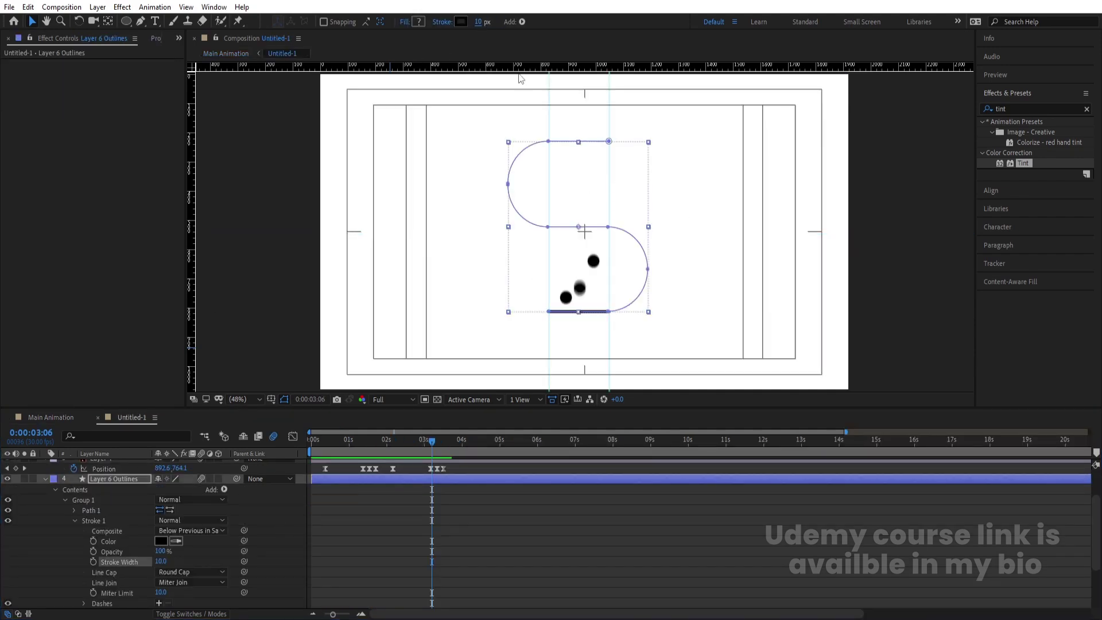
key(space)
key(space)
click(72, 415)
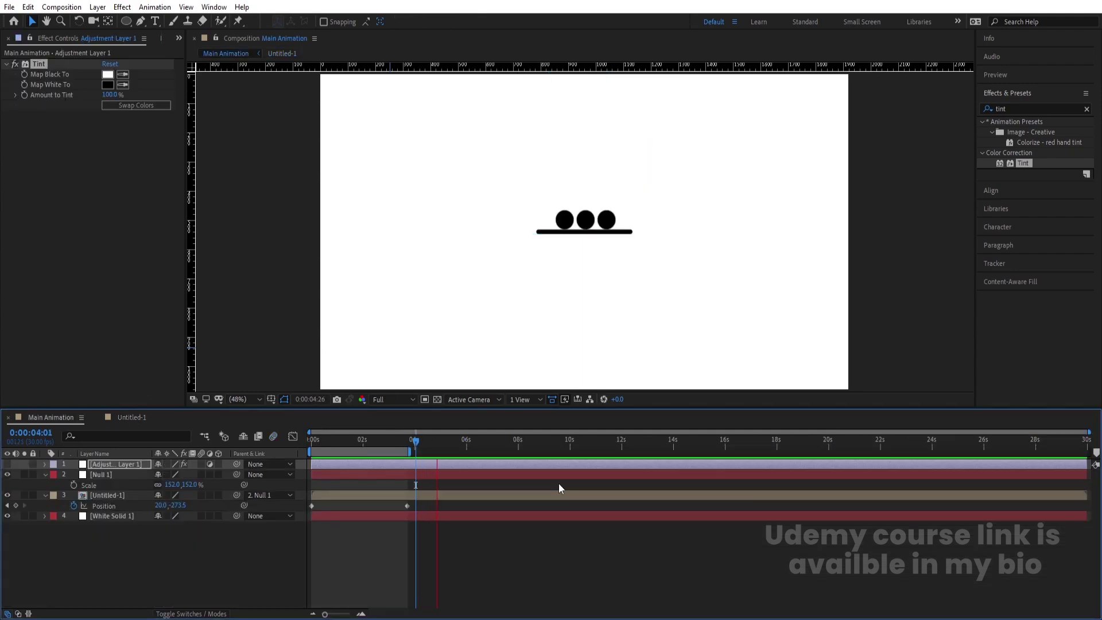
click(366, 446)
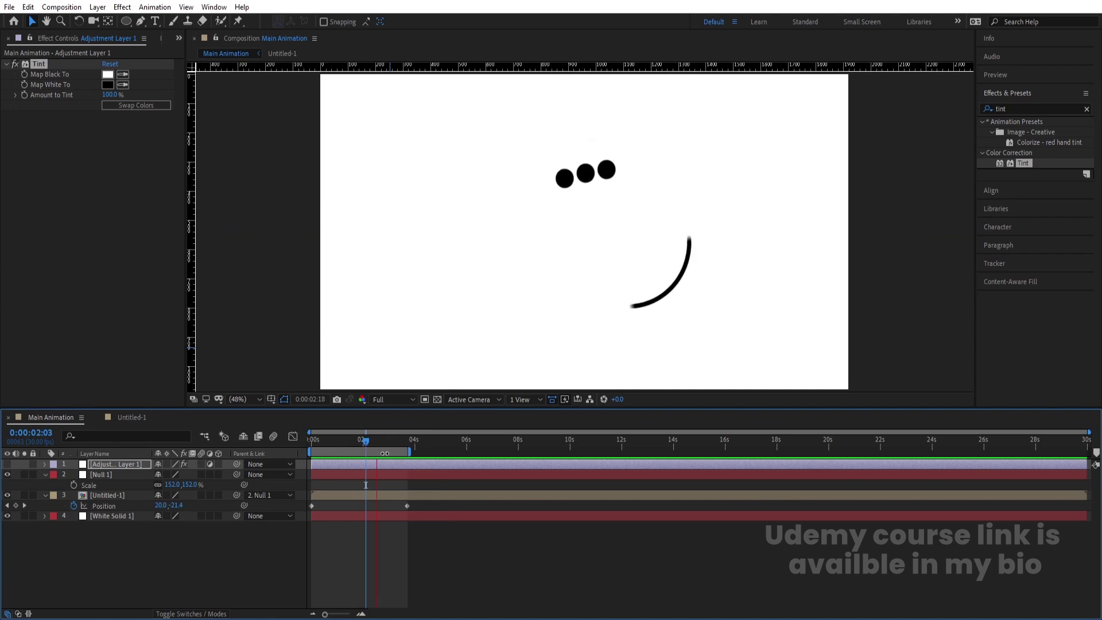